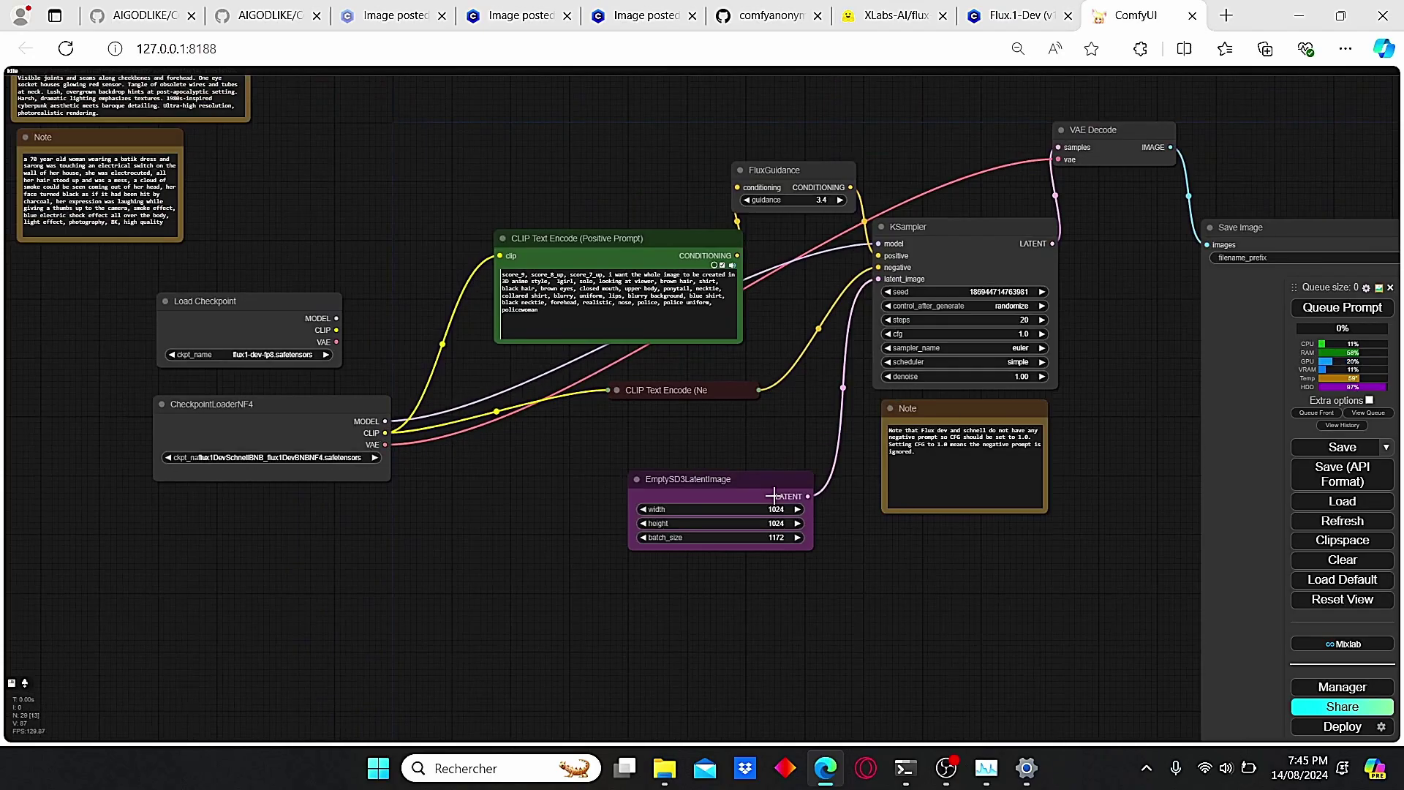
- Pan the ComfyUI graph to bring the NF4 checkpoint loader node into view
scroll(323, 476, up, 2)
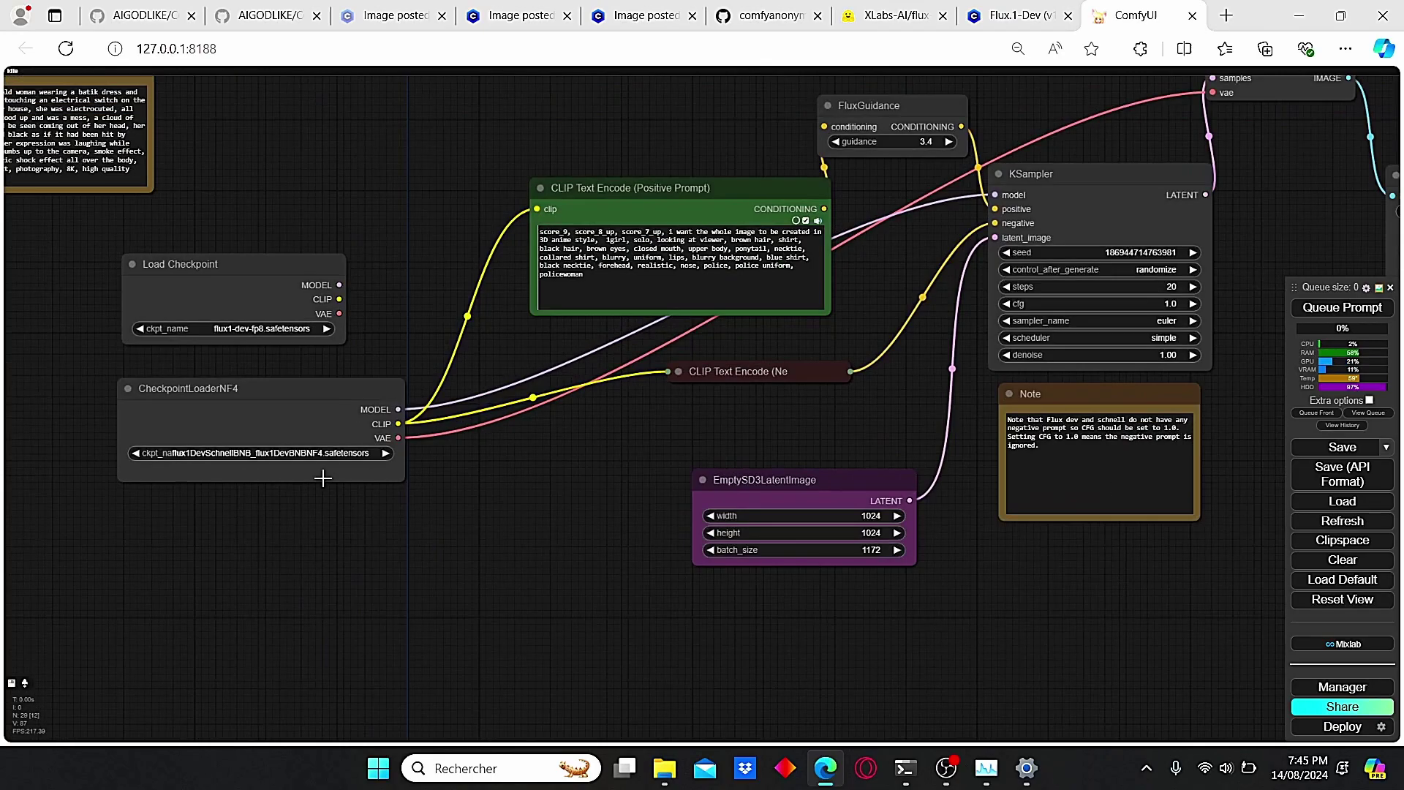
drag(301, 506, 439, 564)
scroll(294, 457, up, 3)
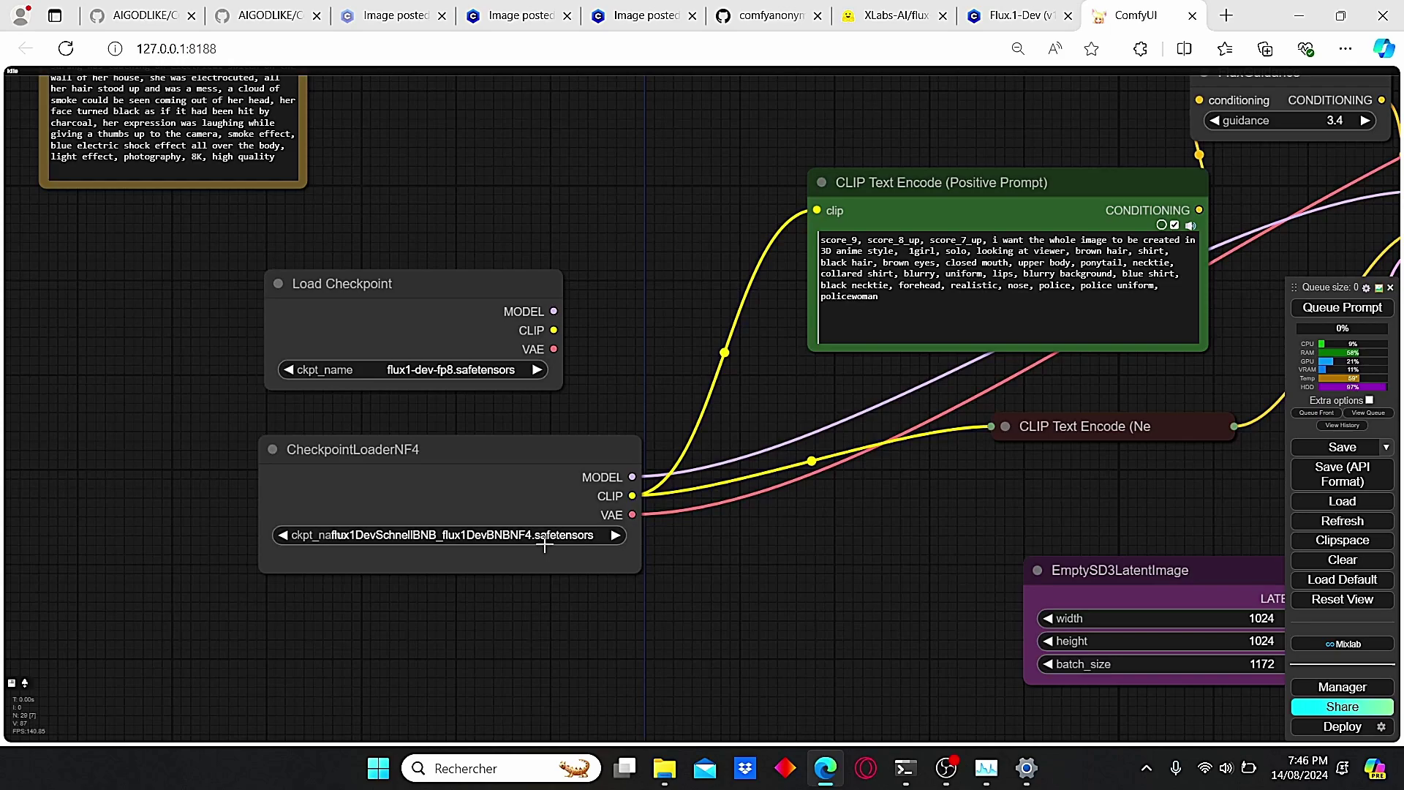
scroll(512, 536, down, 2)
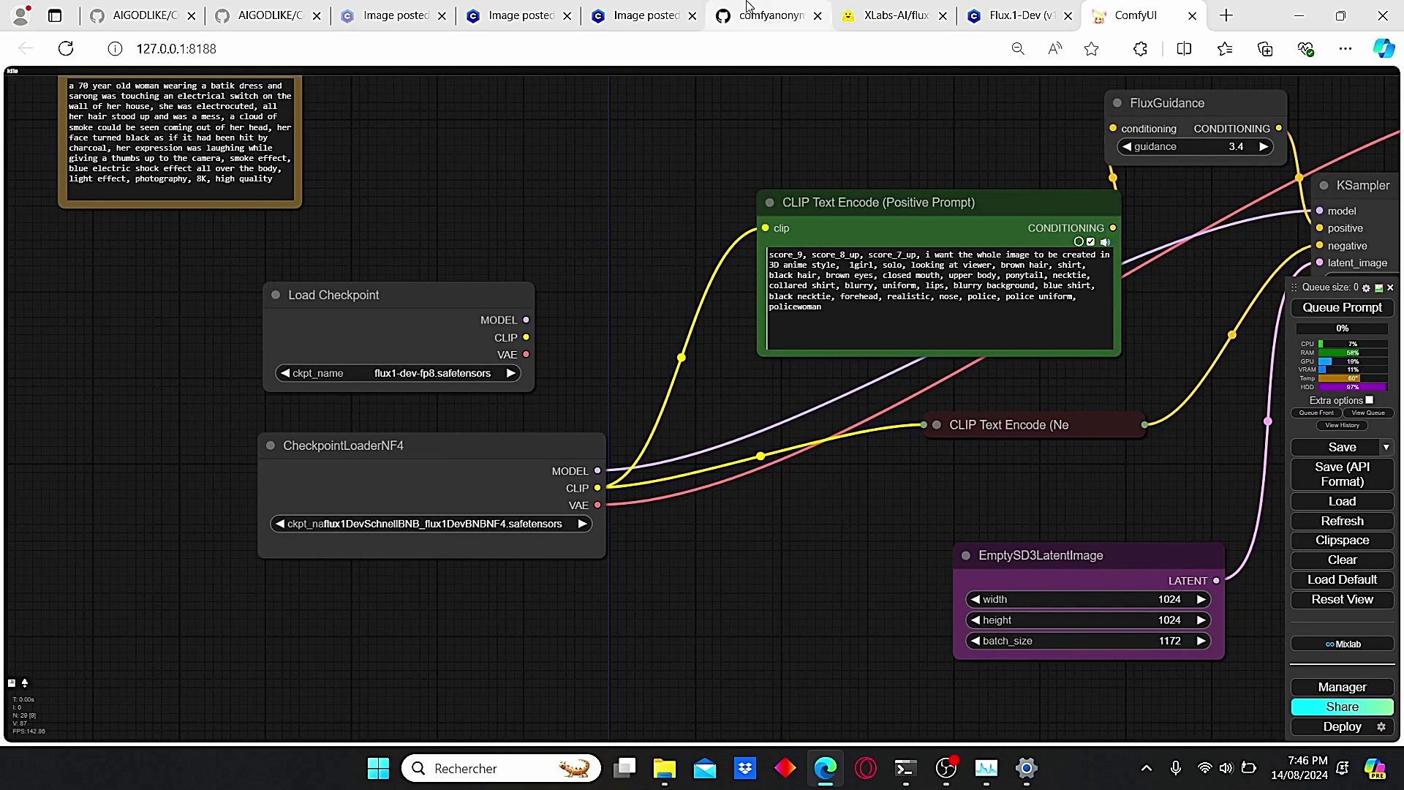
- Copy the ComfyUI_bitsandbytes_NF4 repository's HTTPS clone URL from its Code menu on GitHub
click(768, 16)
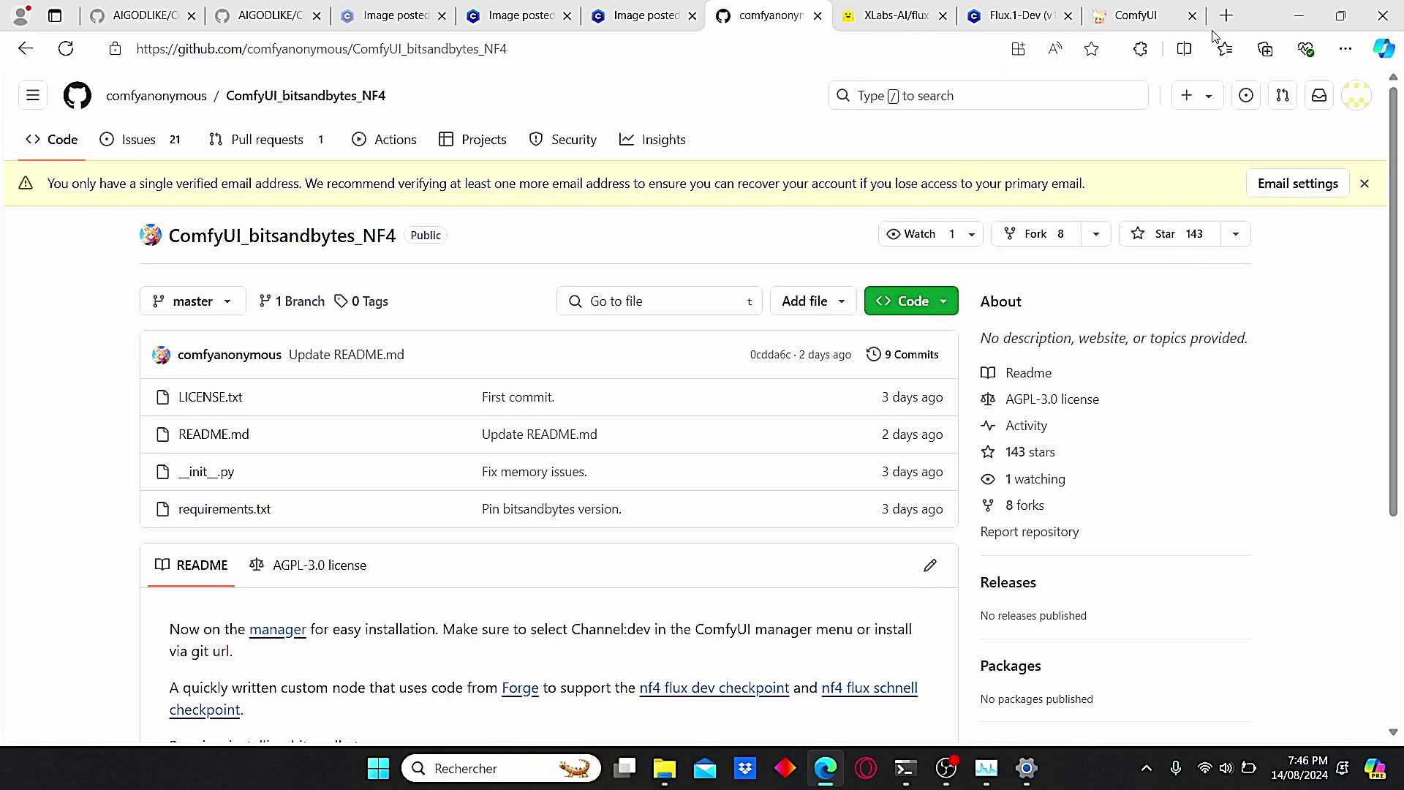
click(914, 301)
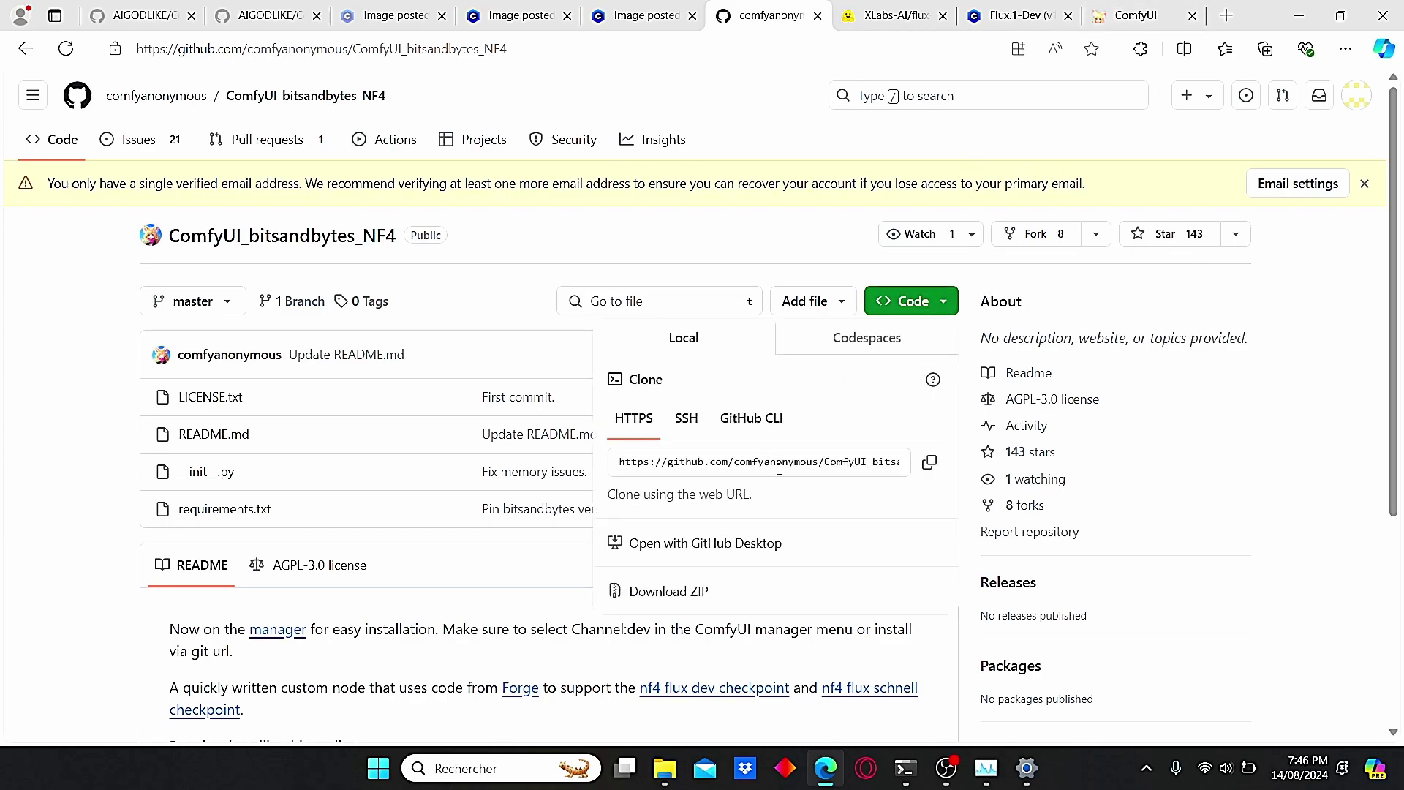
click(931, 462)
- Open a command prompt in custom_nodes, enter 'git clone' with the copied URL, then close it unrun
mouse_move(664, 768)
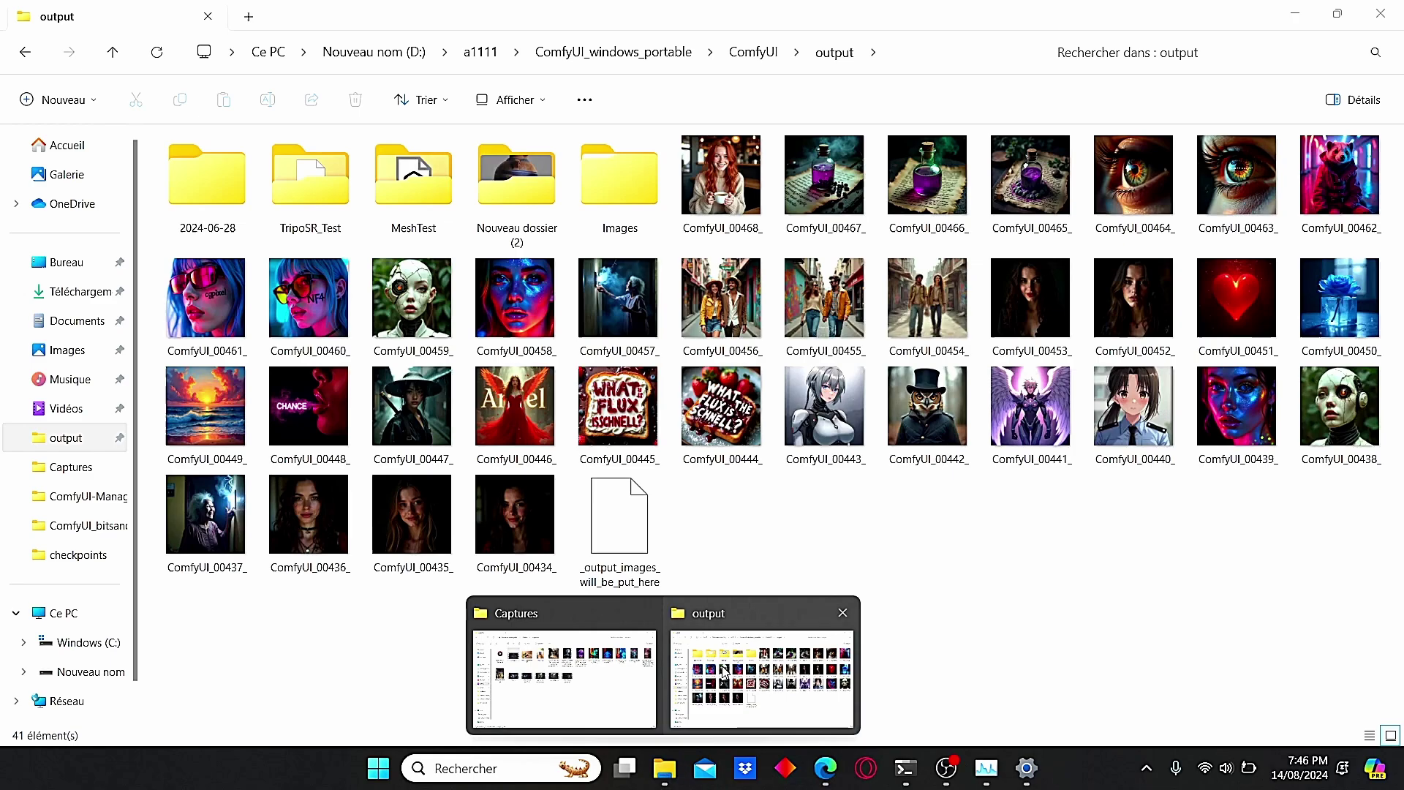
click(726, 673)
key(alt+Up)
double_click(257, 360)
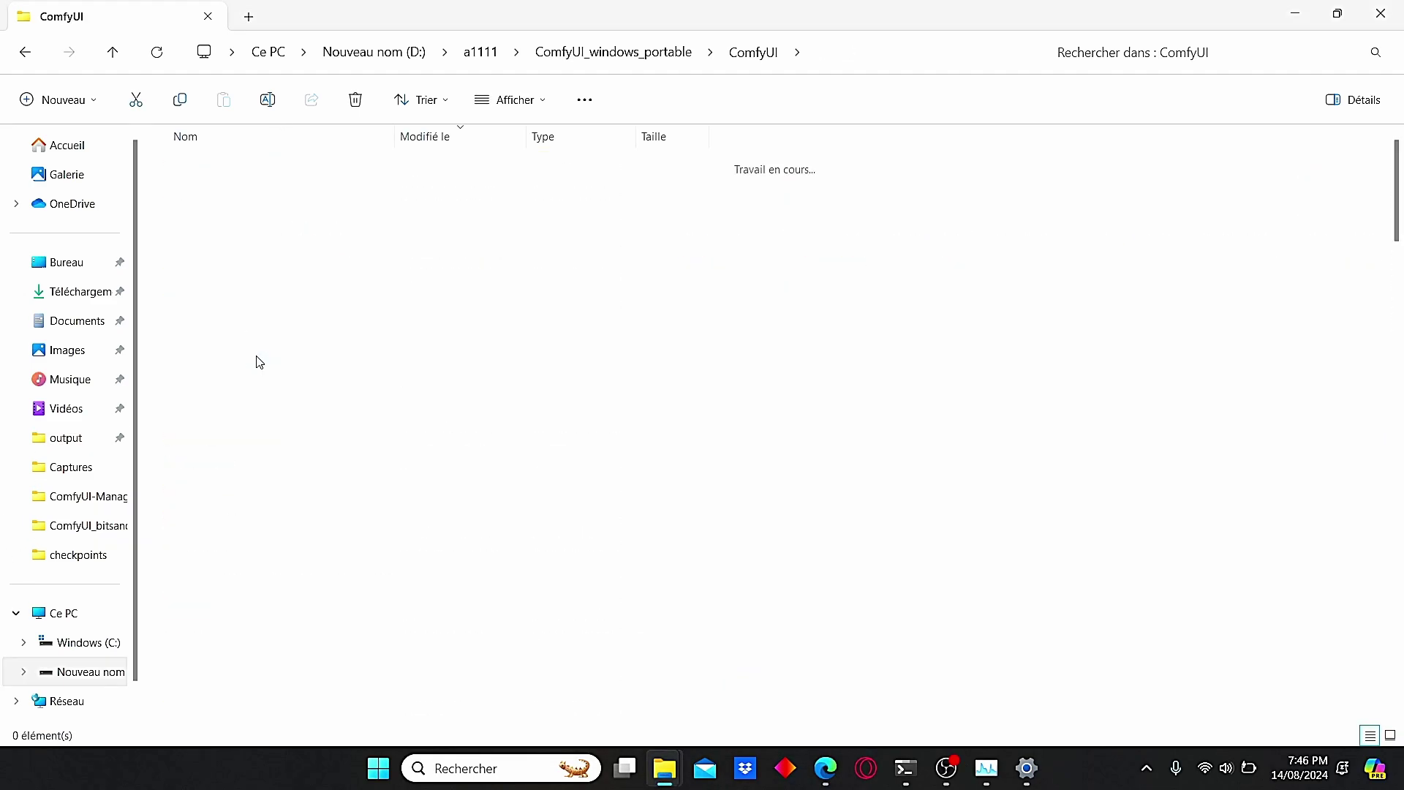
click(956, 61)
text(cmd)
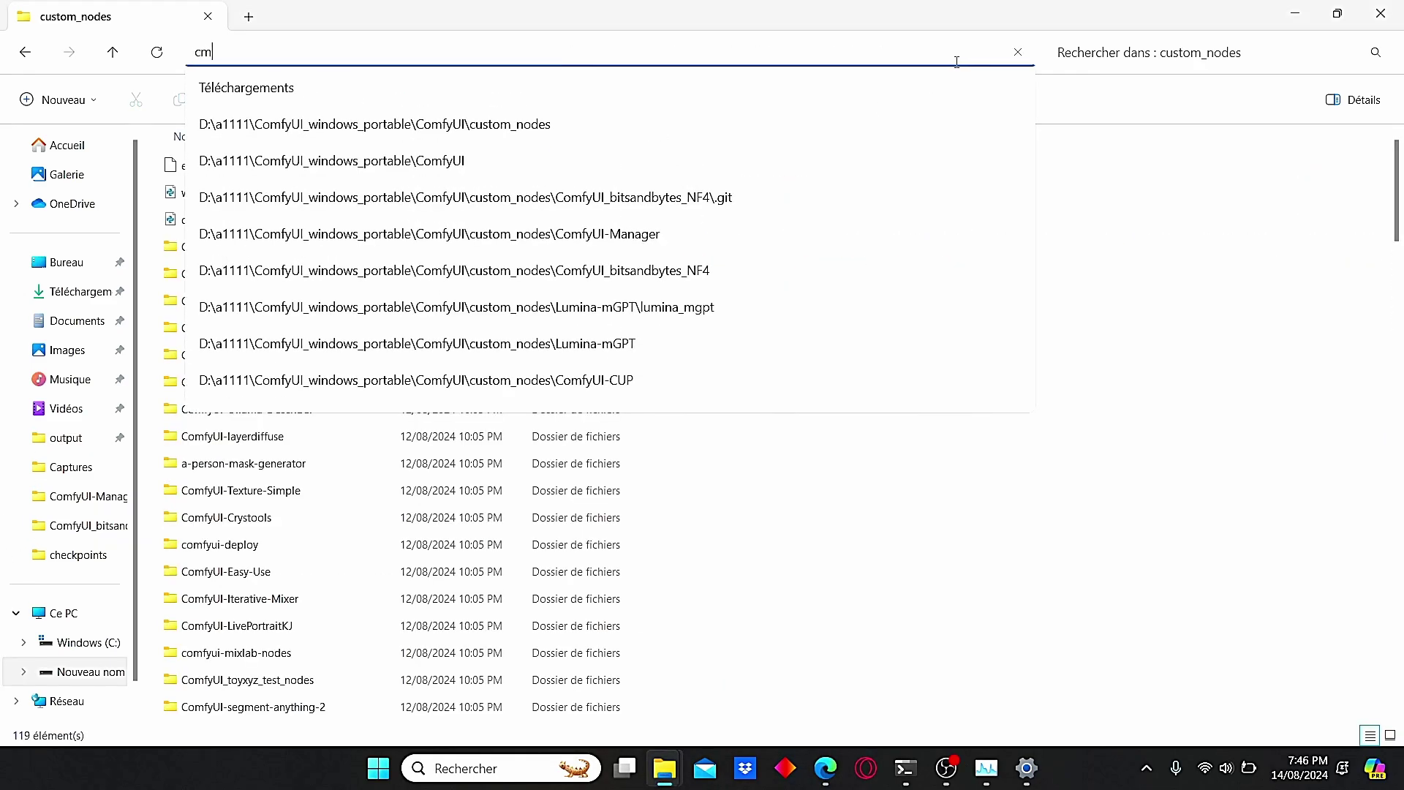
key(Return)
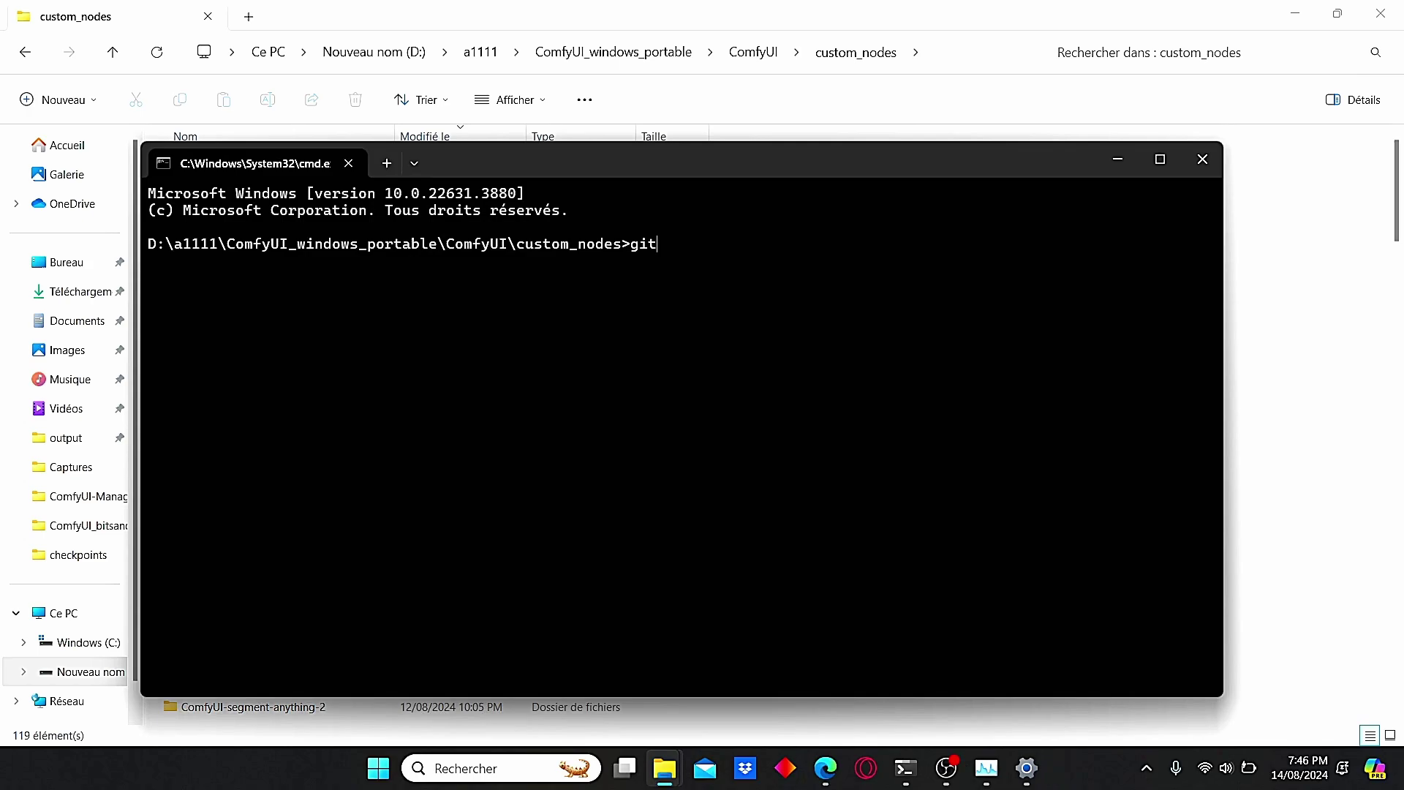
text(git clone)
text(https://github.com/comfyanonymous/ComfyUI_bitsandbytes_NF4.git)
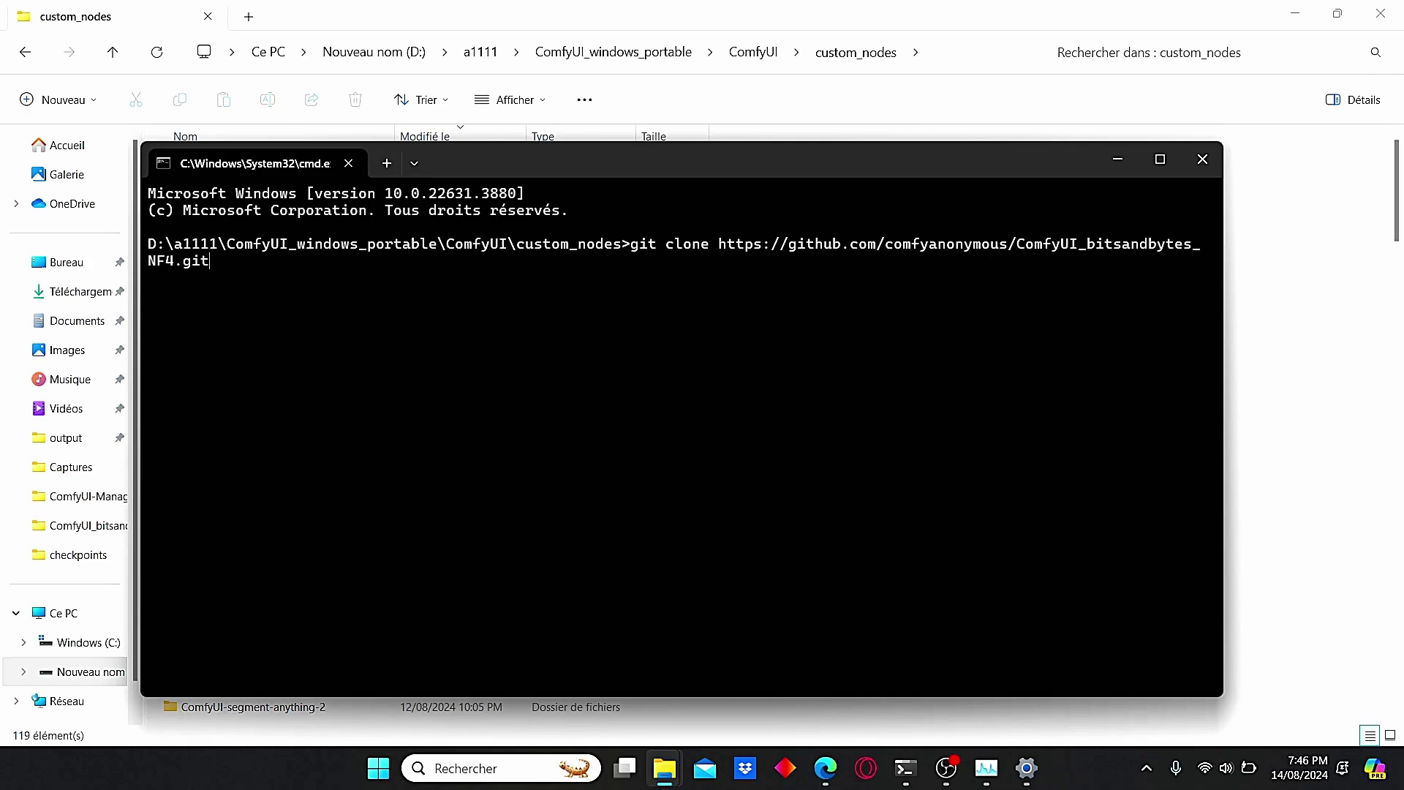
click(1202, 159)
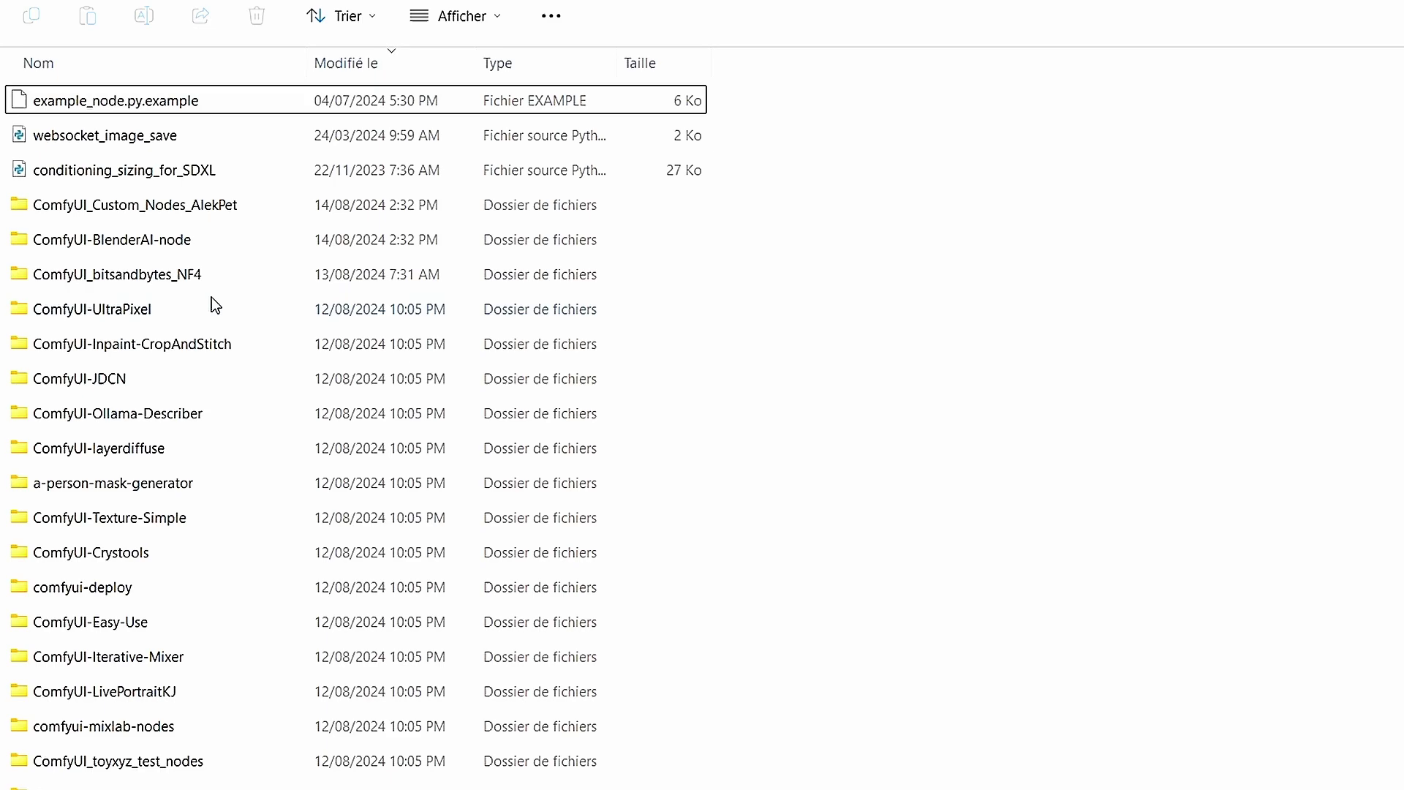
- Launch a command prompt inside the existing ComfyUI_bitsandbytes_NF4 folder via the address bar
double_click(163, 278)
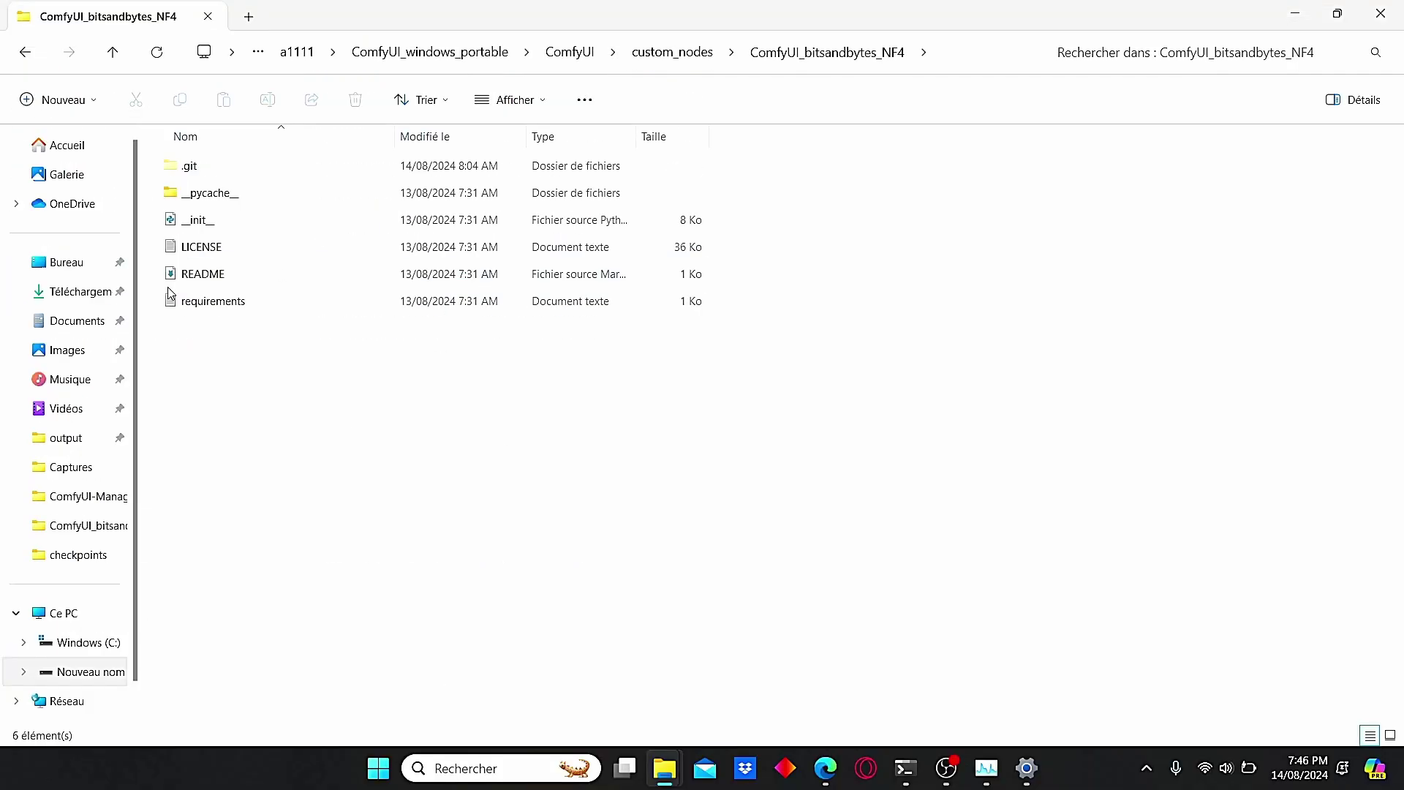
click(957, 61)
text(cmd)
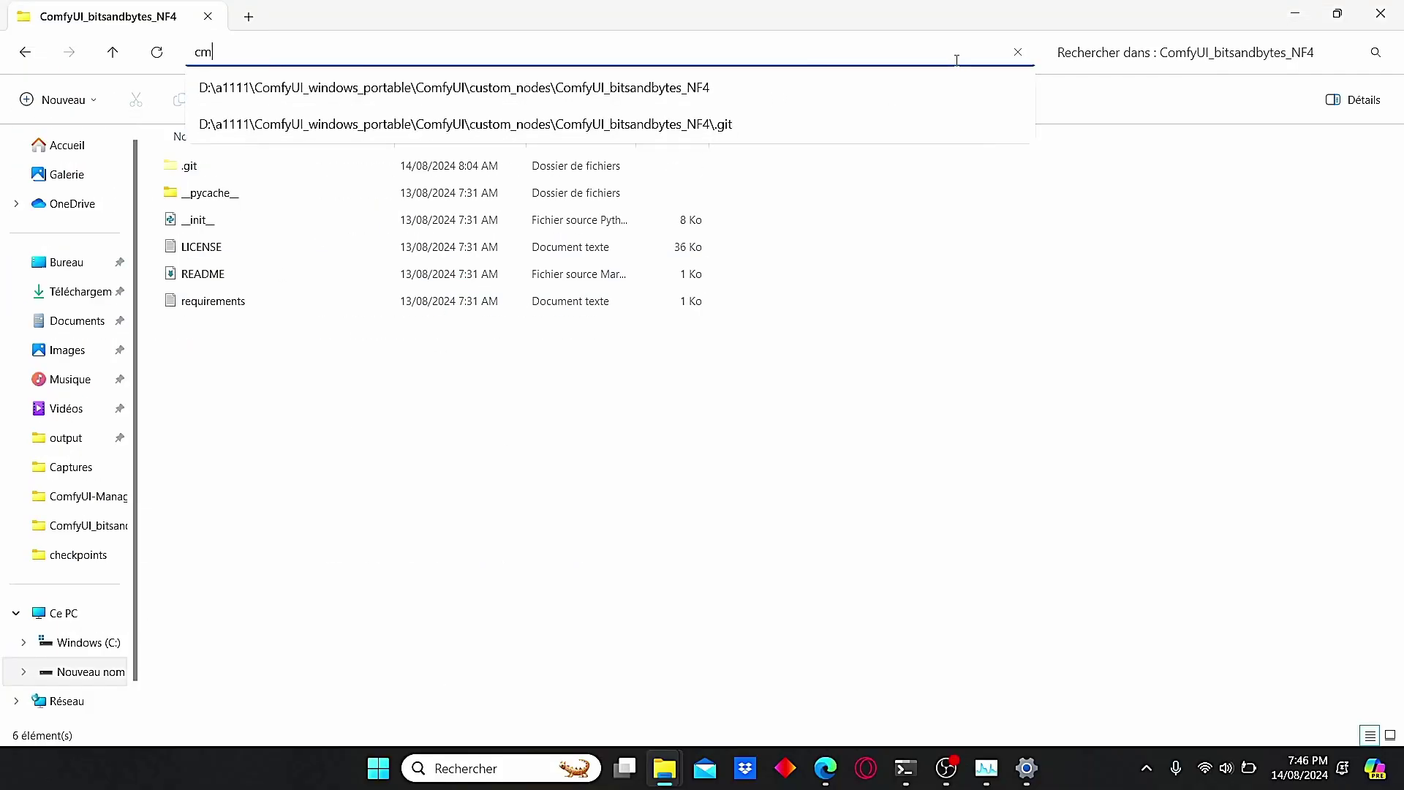
key(Return)
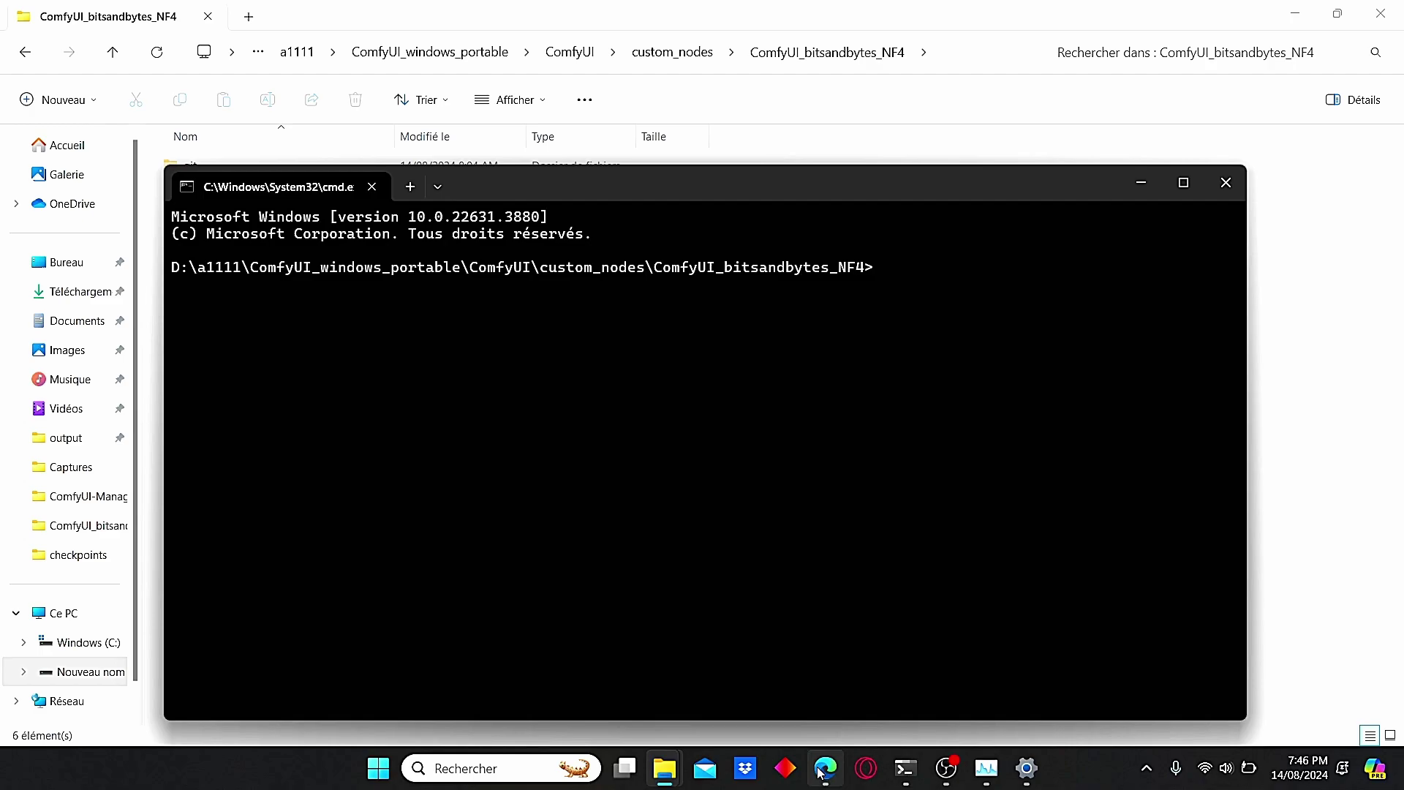
click(822, 768)
- Paste the Note's 'pip install -r requirements.txt' line into the NF4 folder prompt, then close the console
click(1136, 15)
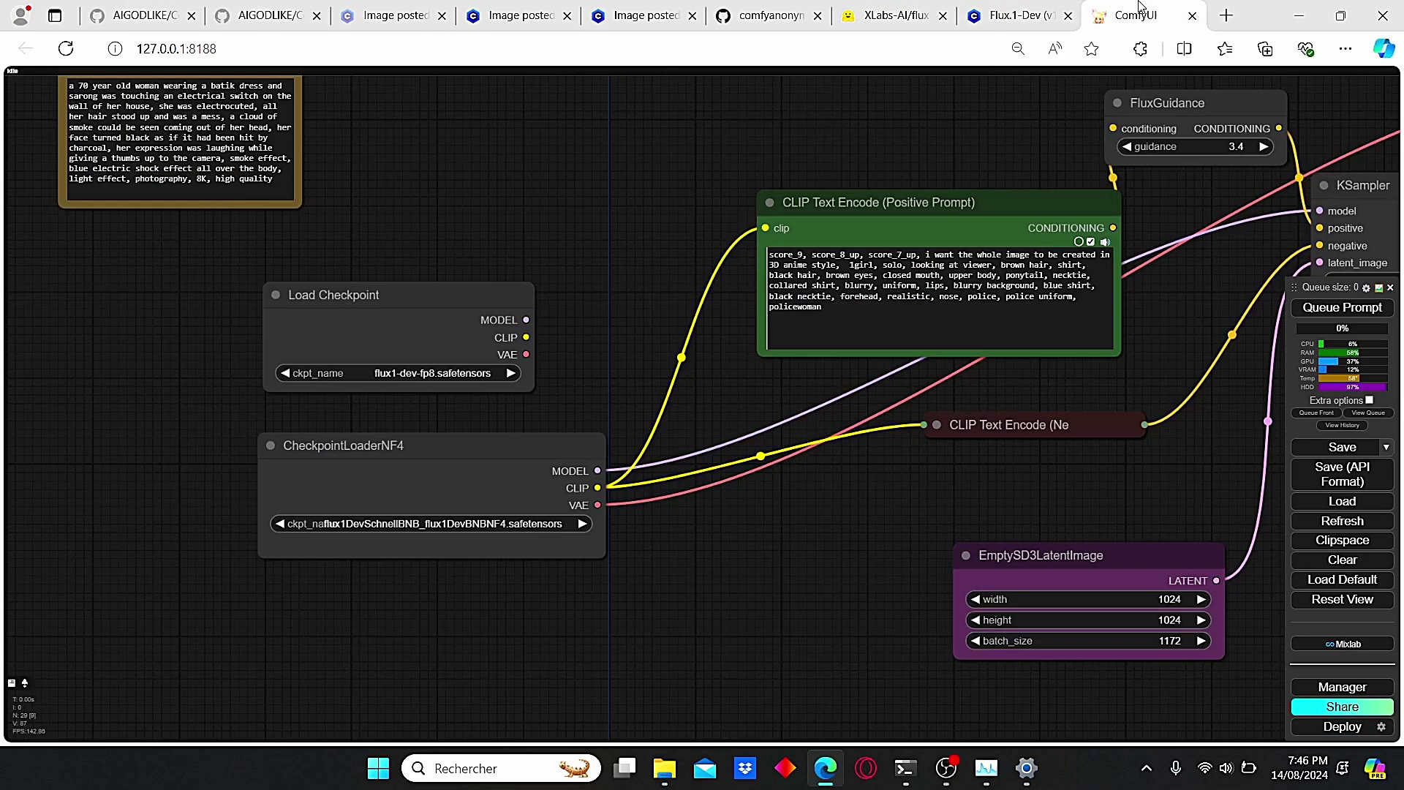
triple_click(436, 162)
key(ctrl+c)
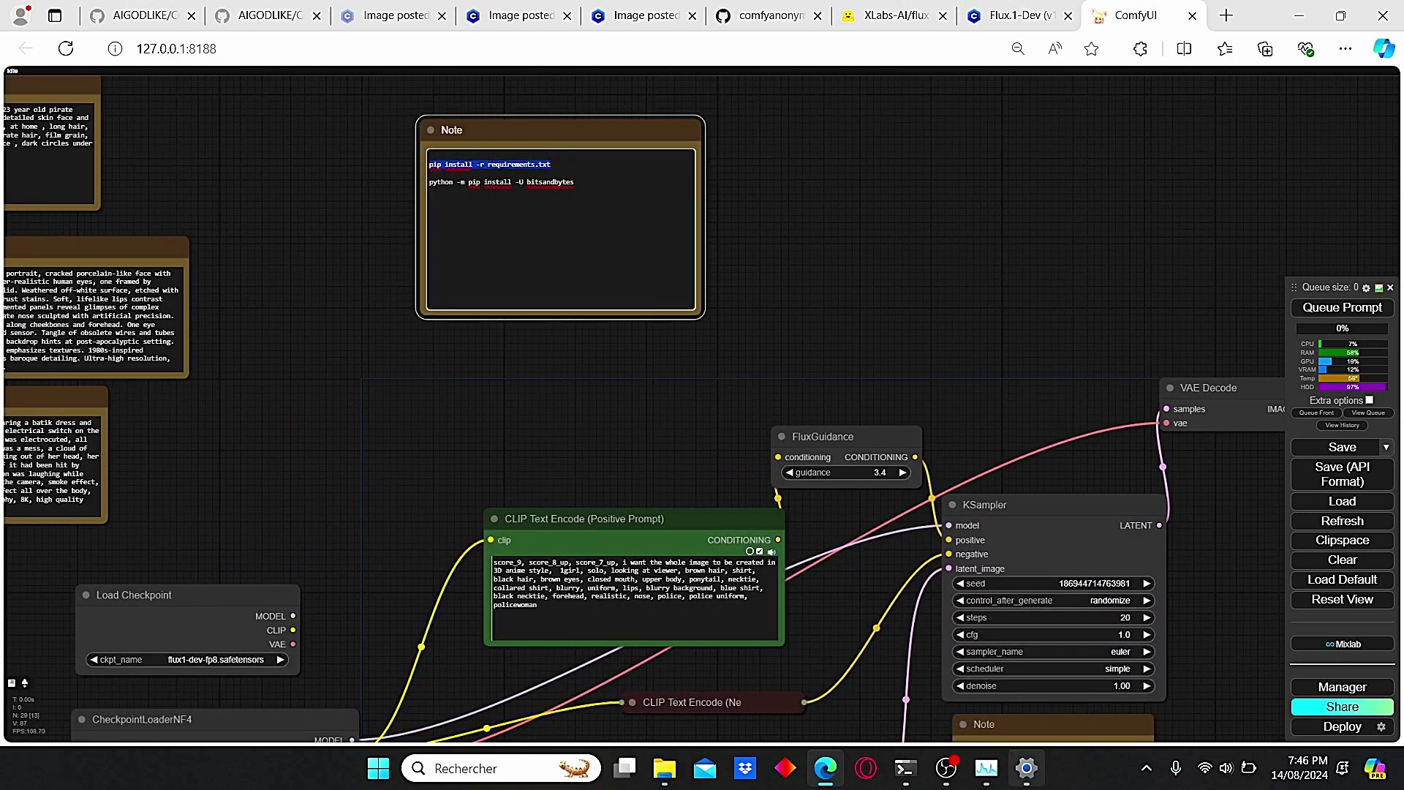
click(906, 767)
right_click(1028, 275)
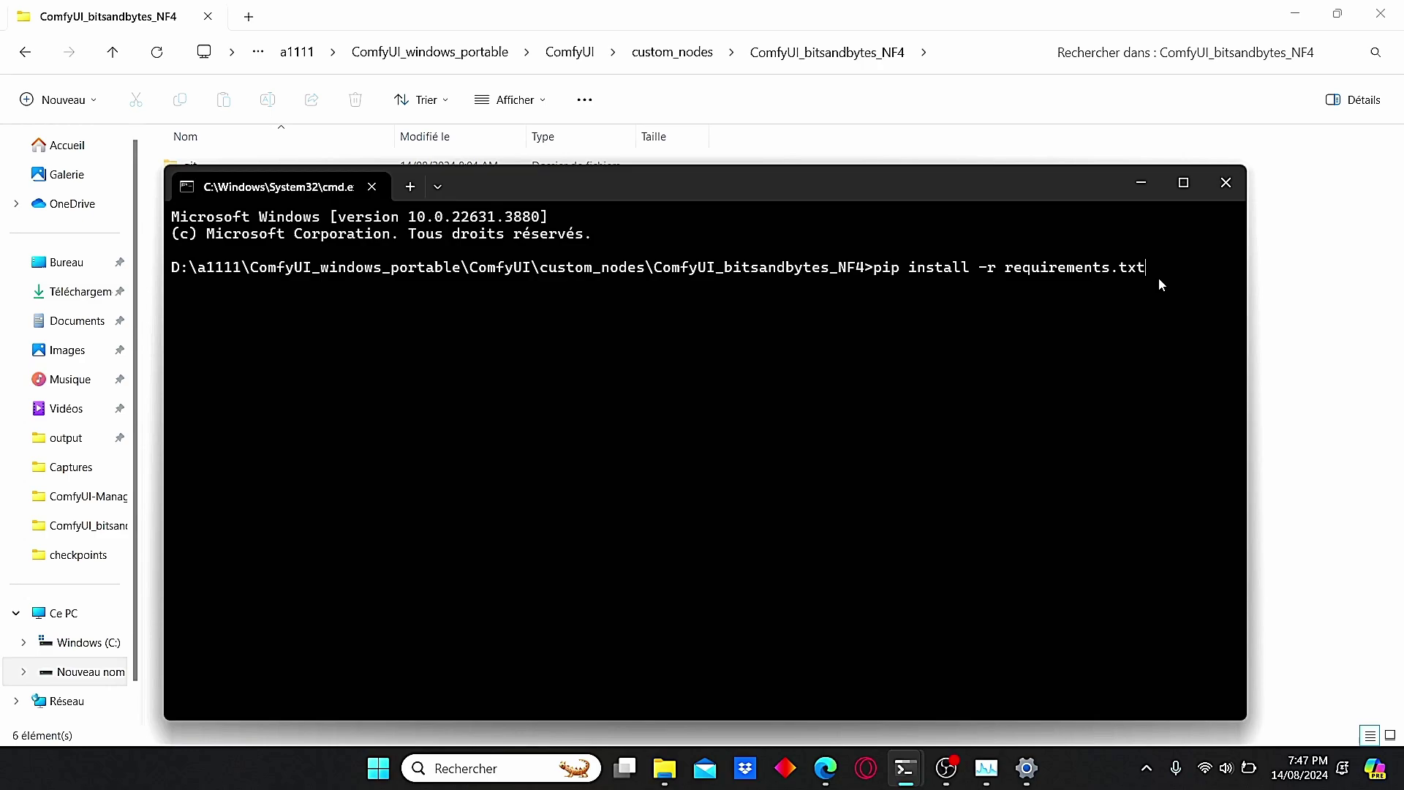
click(1226, 182)
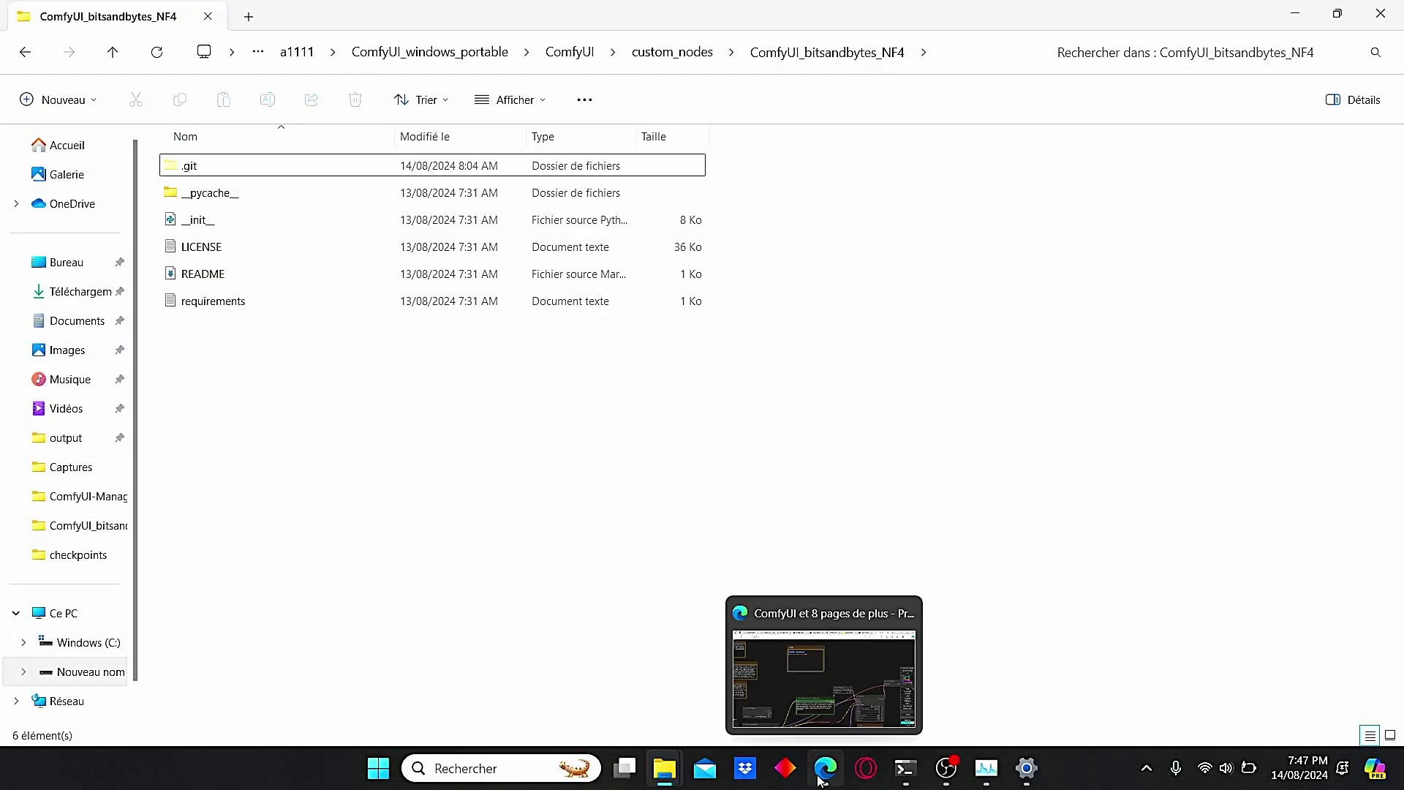
click(819, 781)
scroll(873, 366, up, 3)
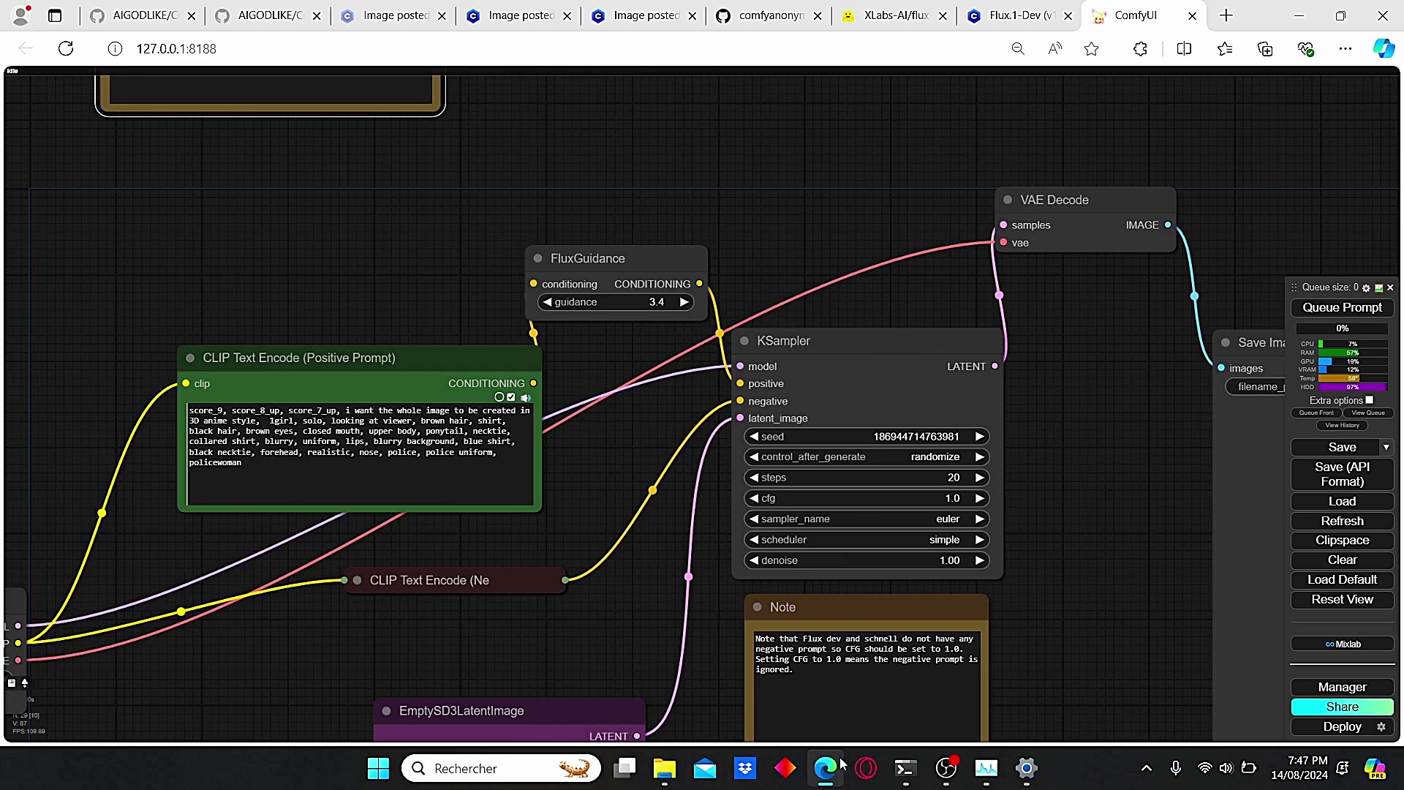
- Open a command prompt in the ComfyUI_windows_portable python_embeded folder
click(664, 768)
click(585, 51)
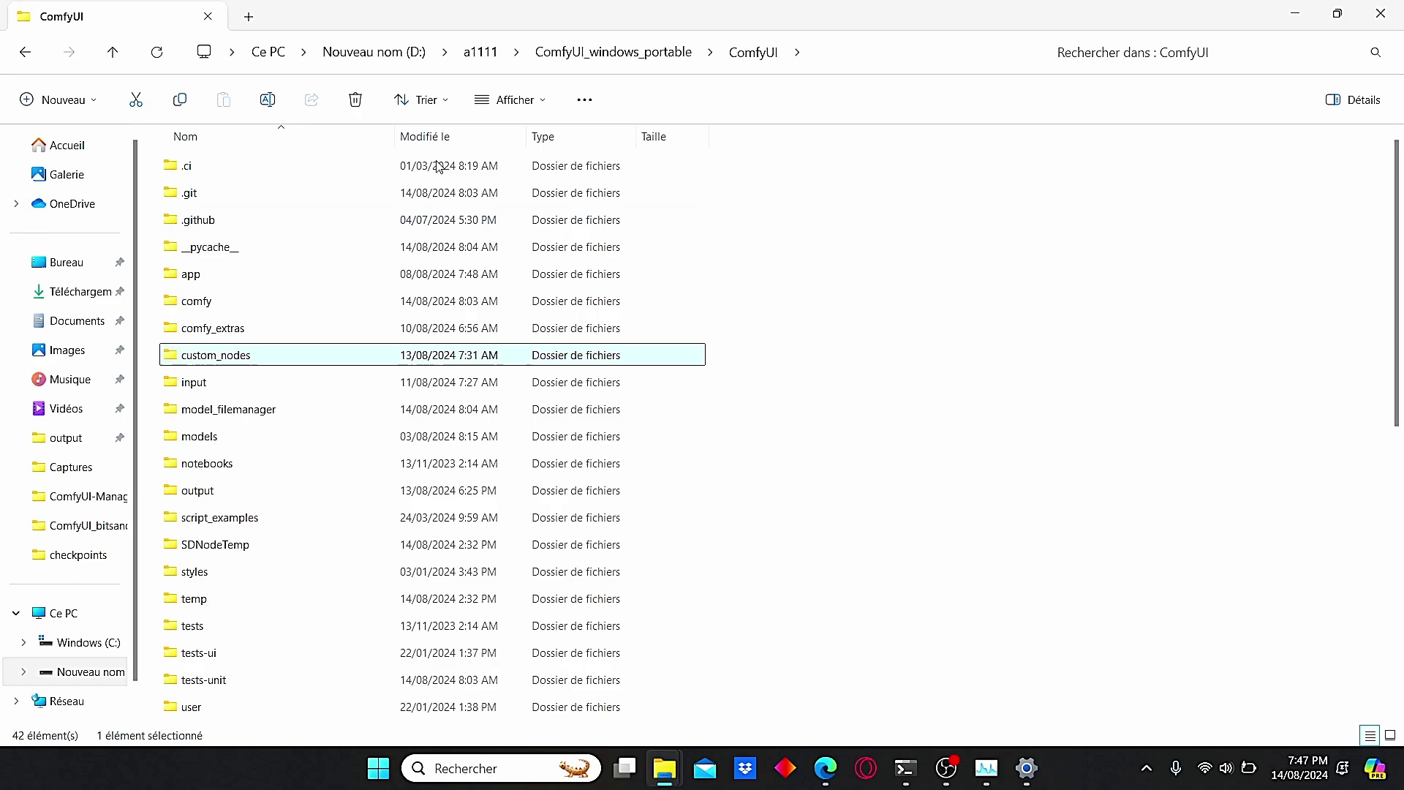
click(614, 51)
double_click(231, 228)
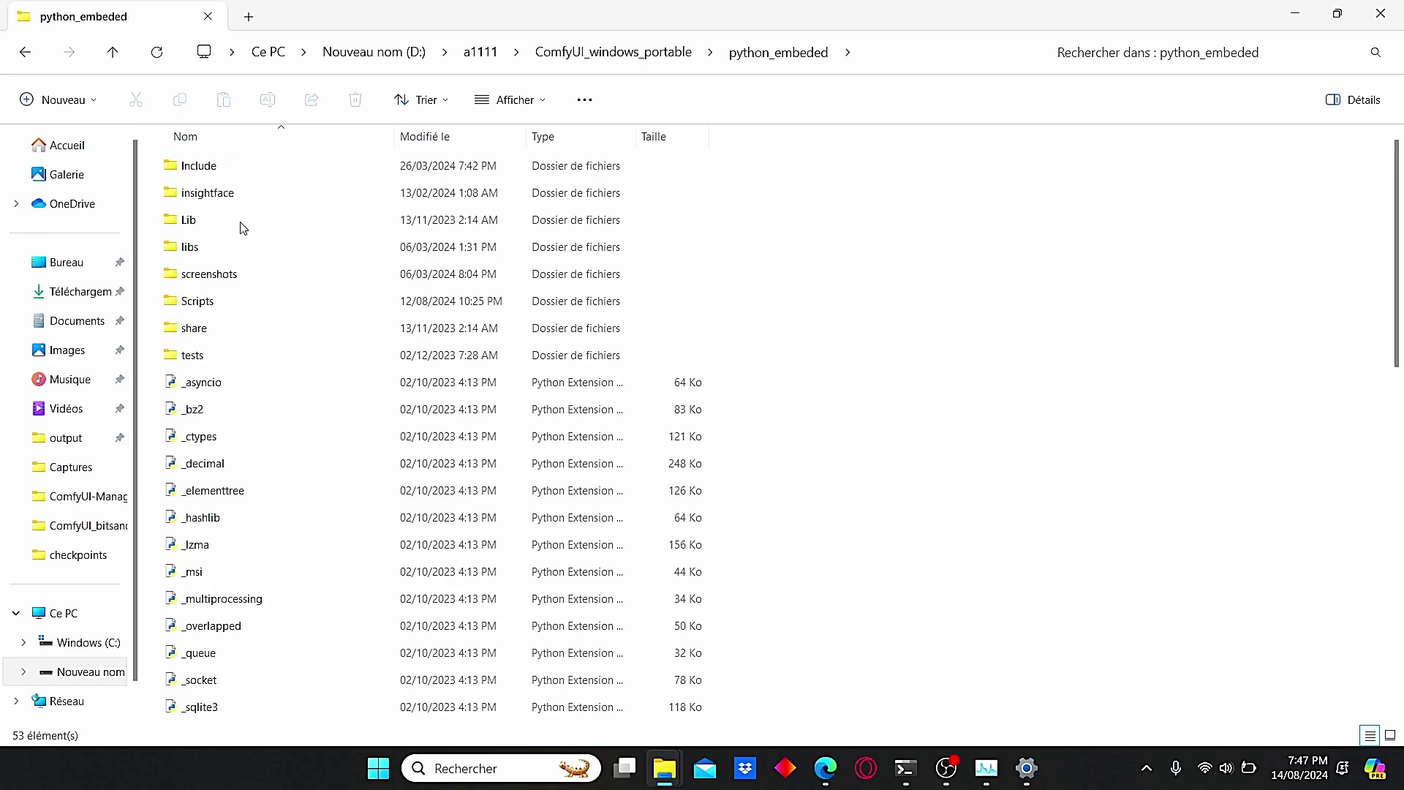
click(932, 58)
text(cmd)
key(Return)
- Paste the Note's 'python -m pip install -U bitsandbytes' line into the prompt, then close it
click(825, 768)
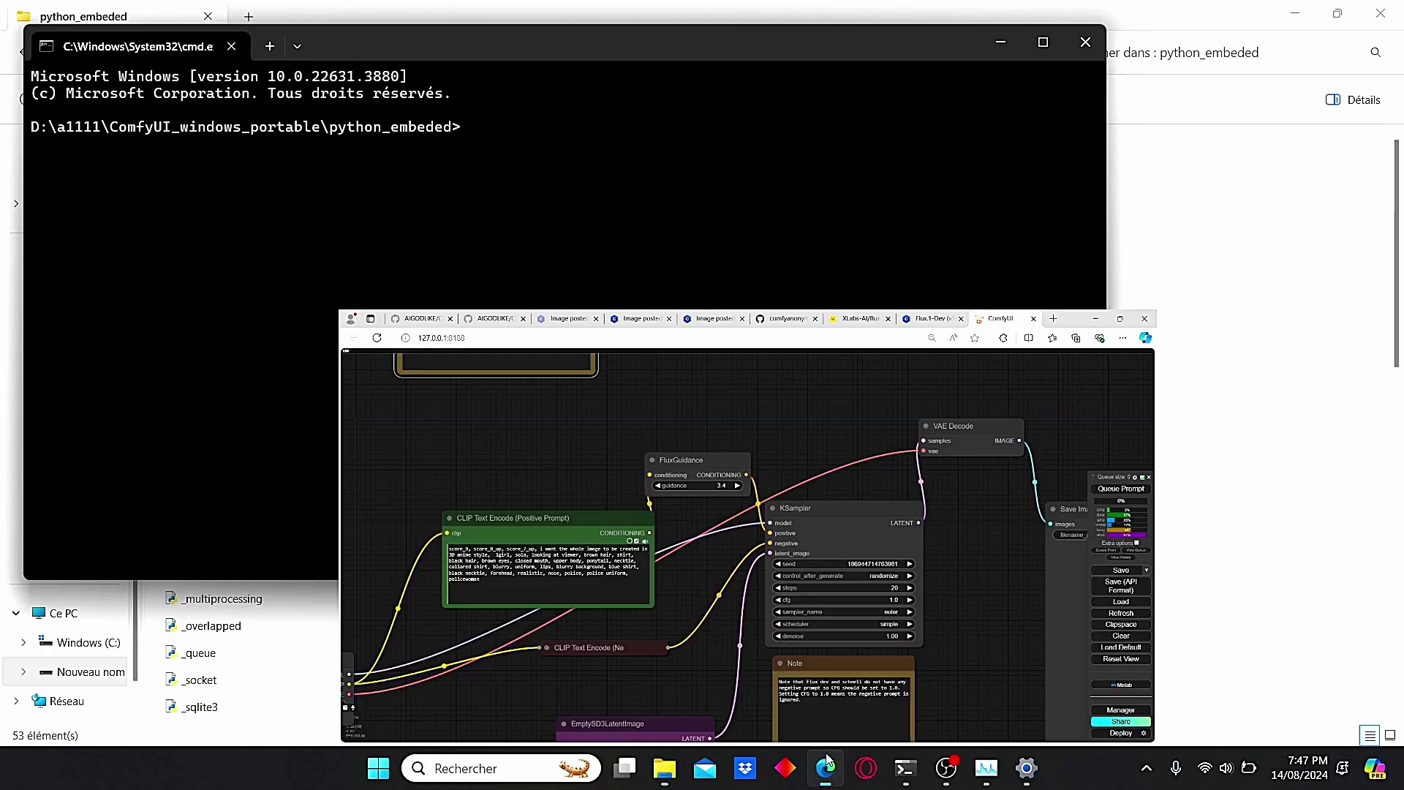
scroll(915, 364, down, 1)
drag(933, 180, 1179, 358)
scroll(1010, 295, up, 2)
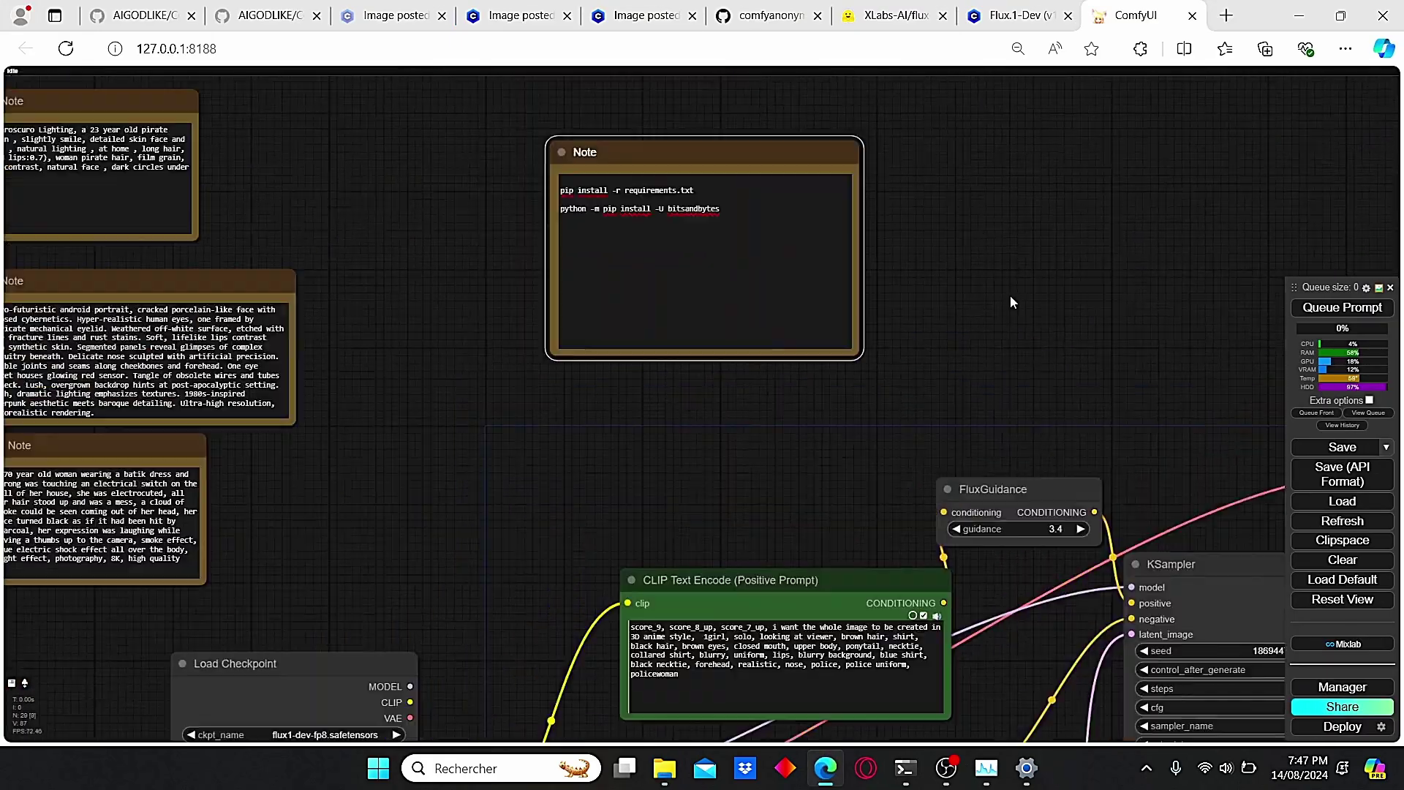
scroll(829, 292, up, 2)
scroll(829, 291, up, 2)
mouse_move(804, 392)
mouse_down()
mouse_move(626, 393)
mouse_move(777, 392)
mouse_up()
drag(467, 402, 436, 395)
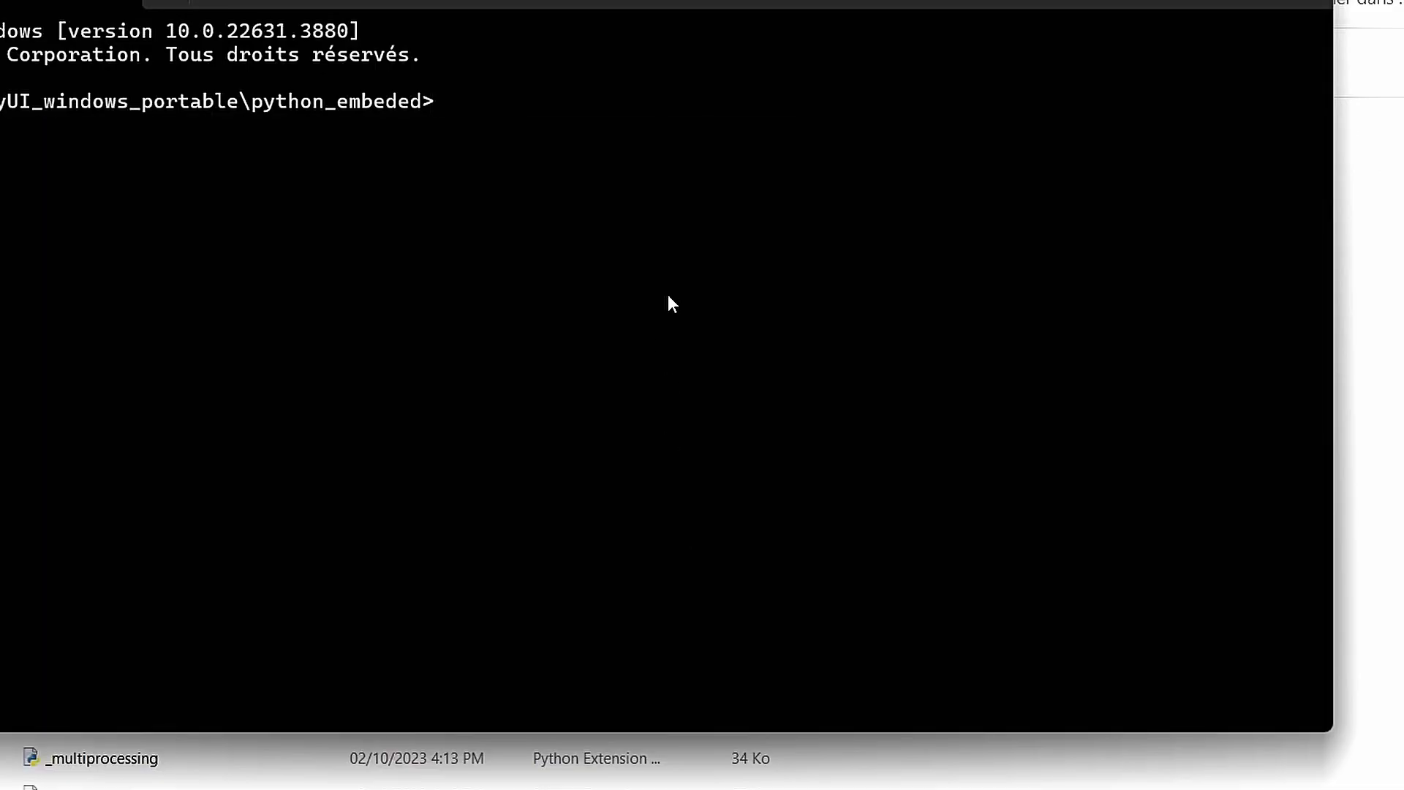
key(ctrl+v)
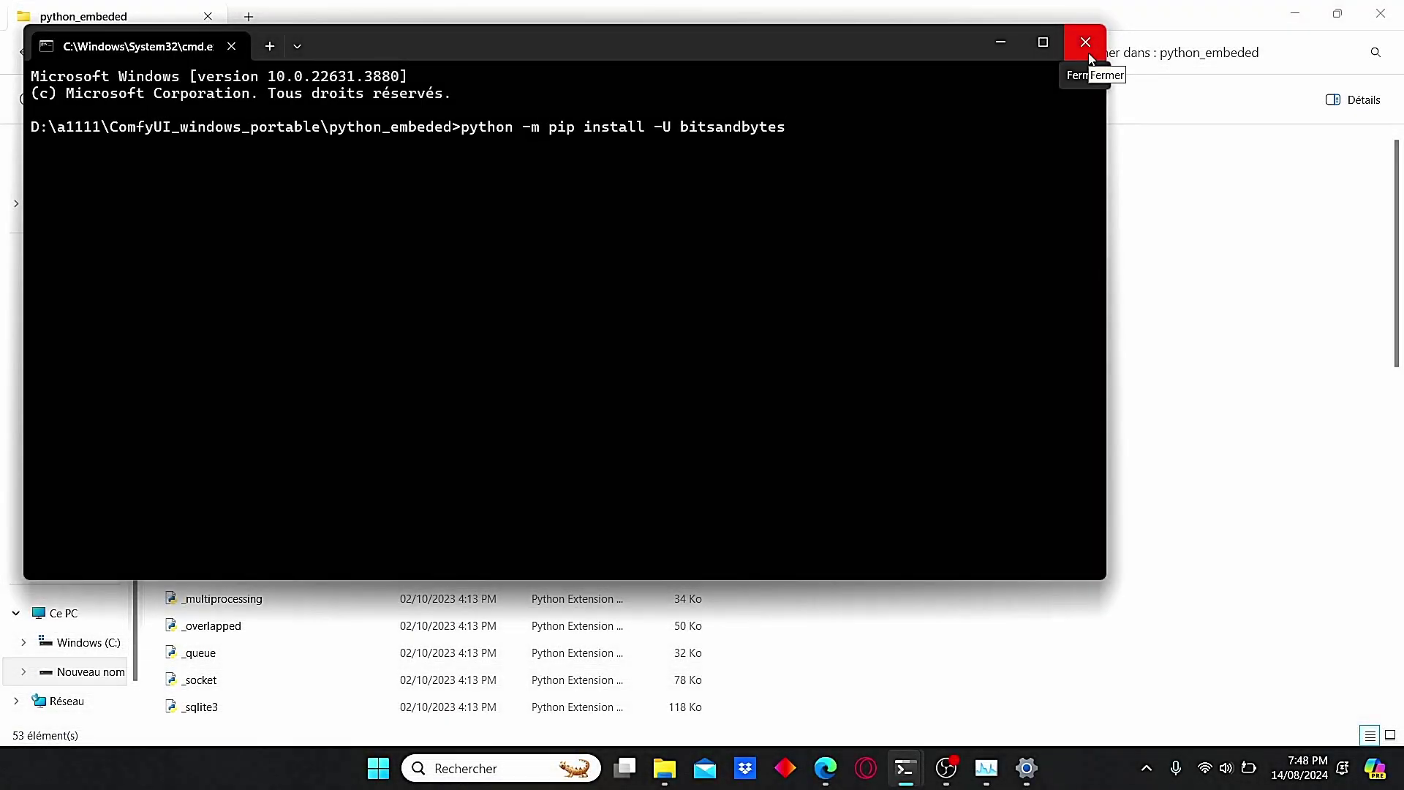
click(1087, 52)
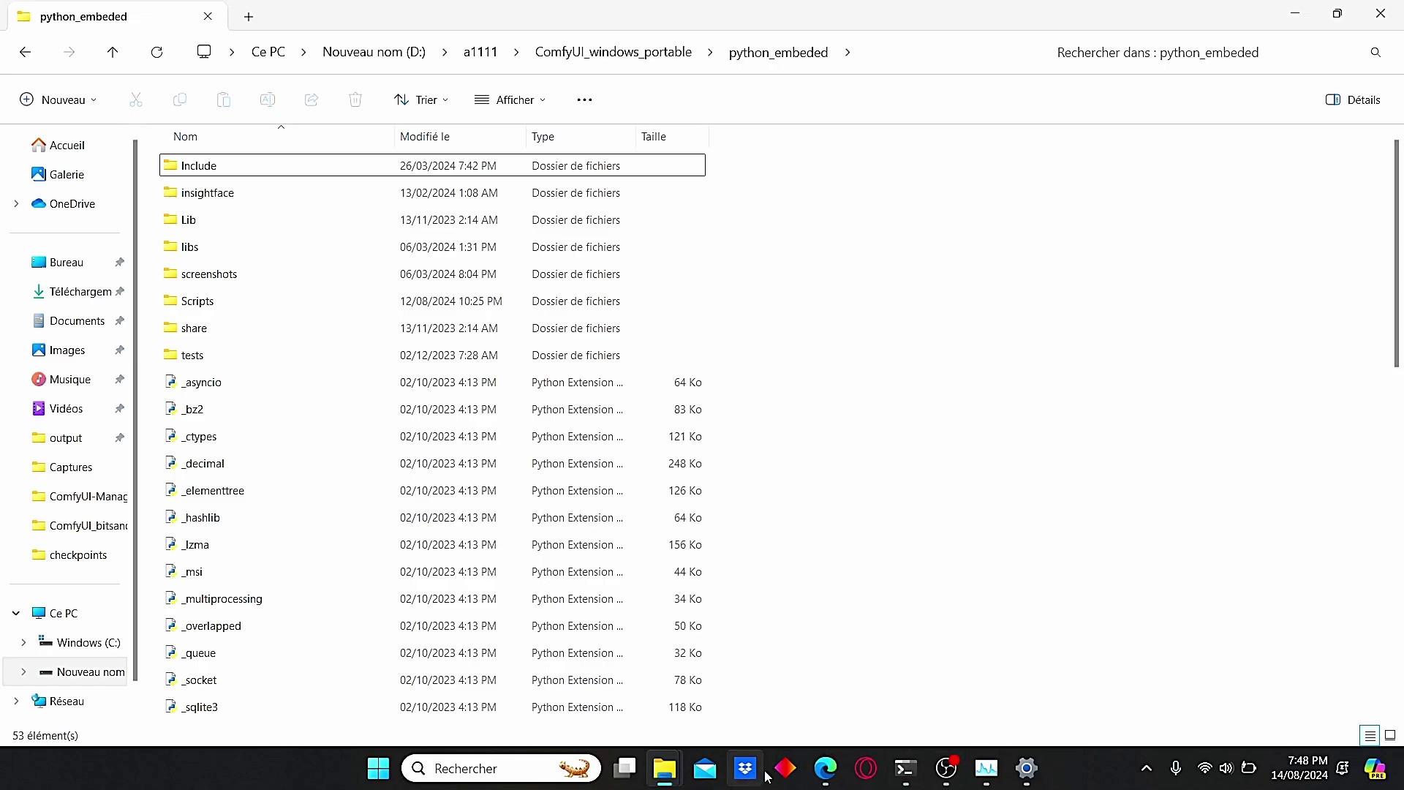
- Close the ComfyUI Manager menu and zoom out over the Flux NF4 workflow graph
click(824, 768)
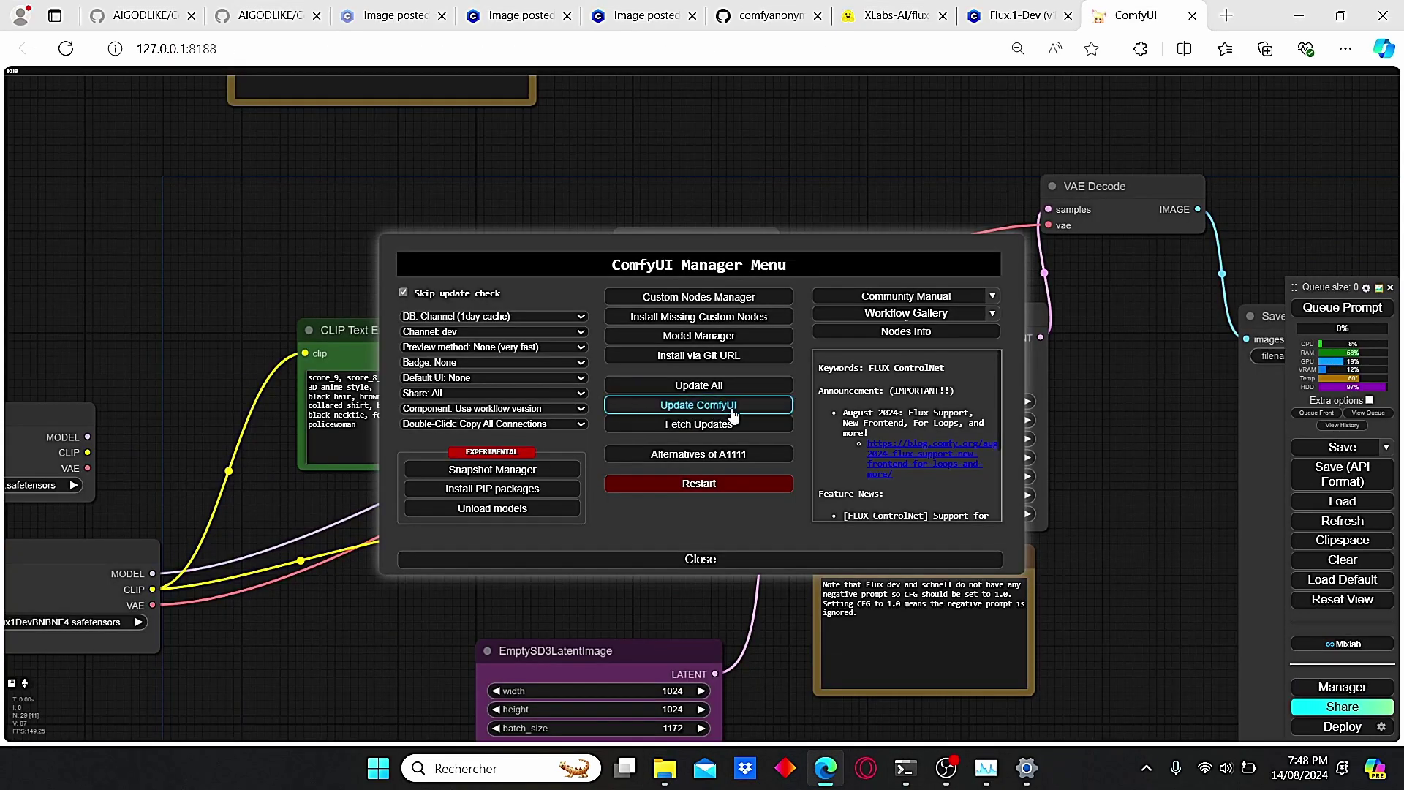
click(703, 560)
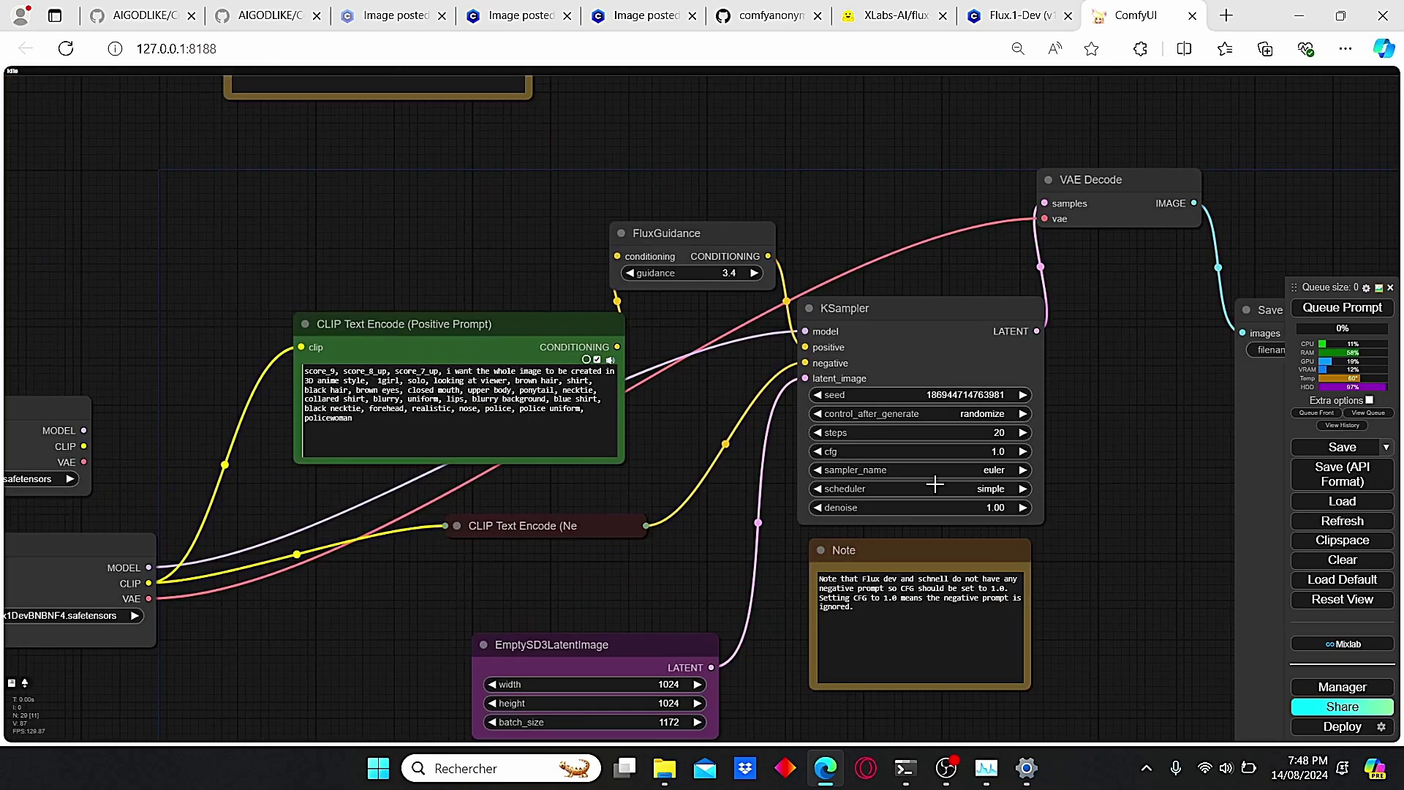
scroll(593, 561, down, 3)
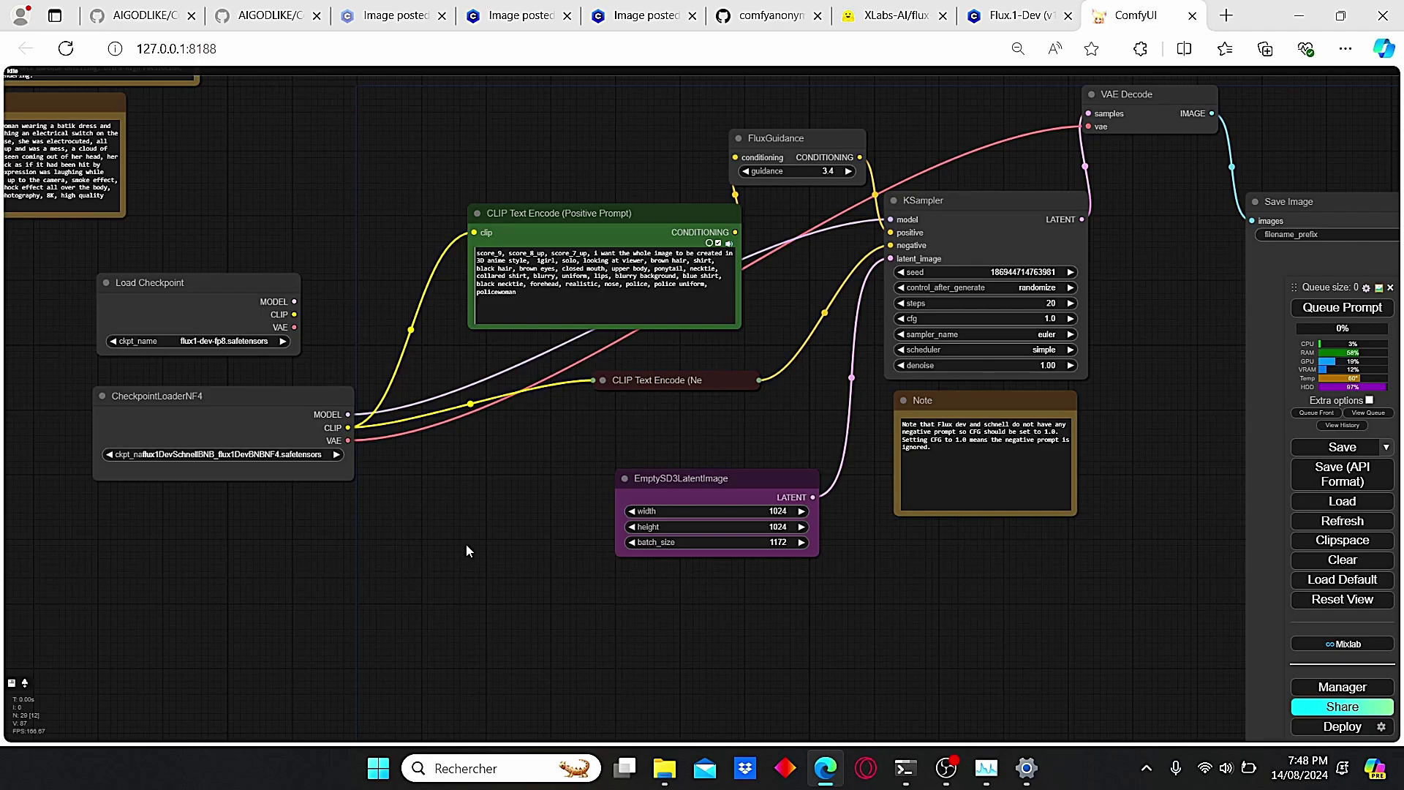
- Add a CheckpointLoaderNF4 node by searching 'checkpointloadernf', nudge it left, then delete it
scroll(467, 545, up, 2)
double_click(451, 474)
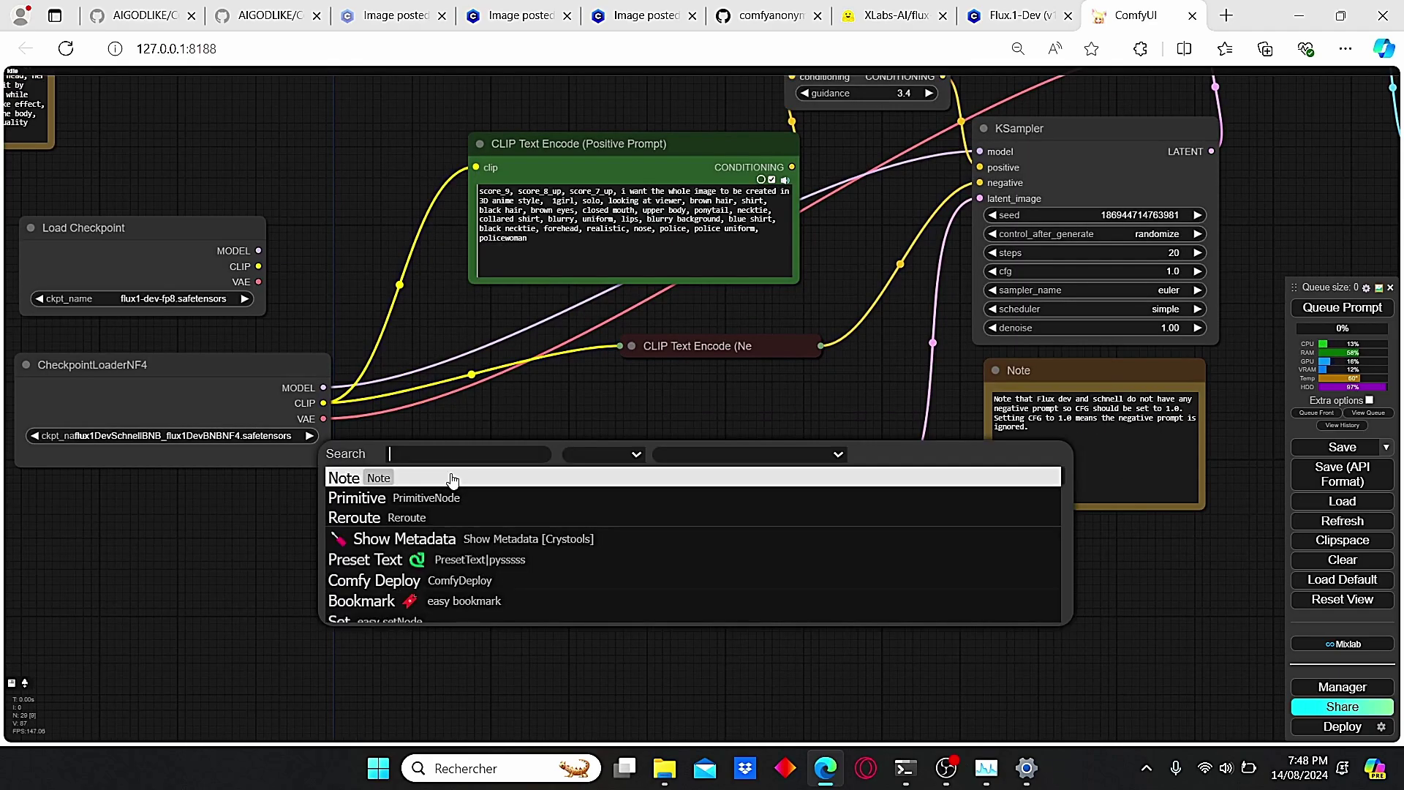
text(checkp)
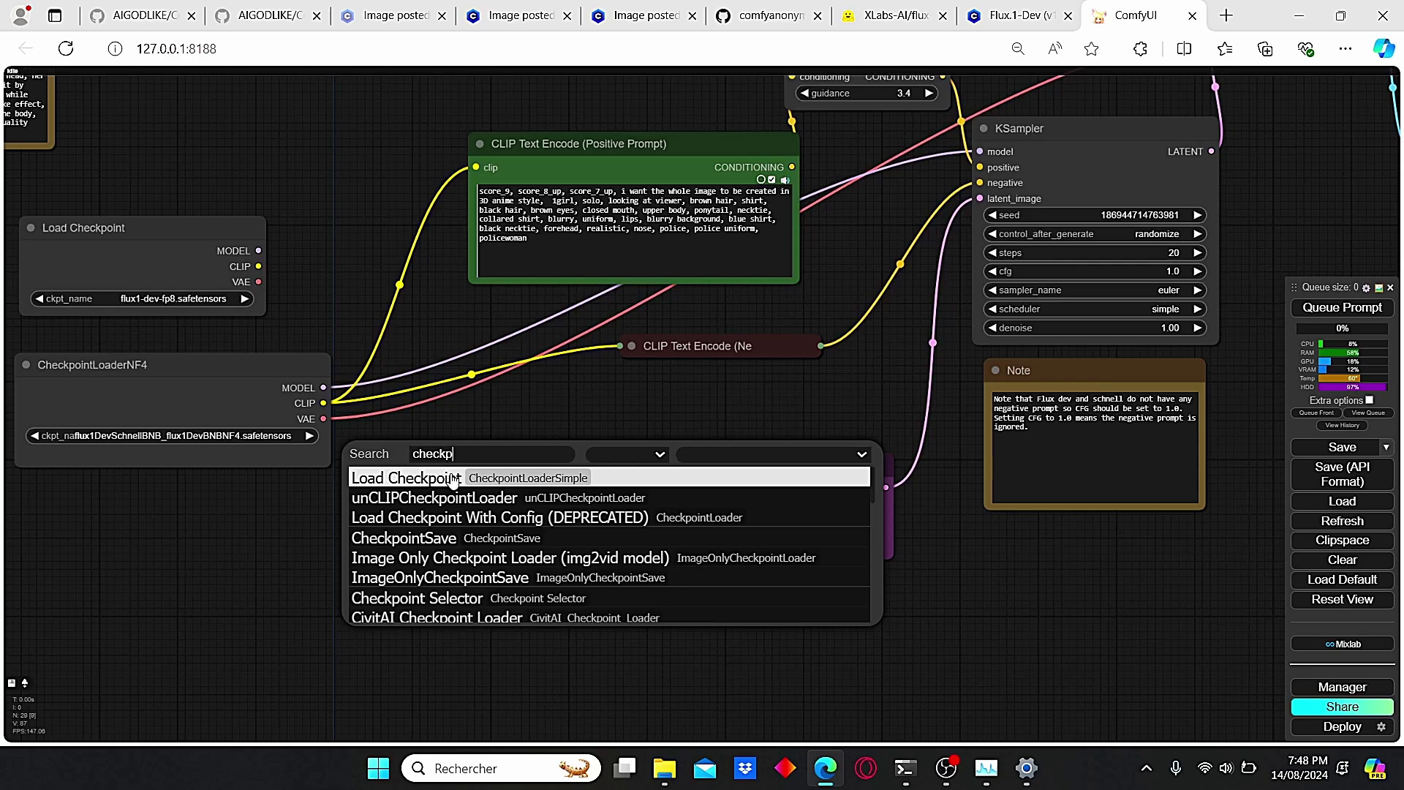
text(ointloader)
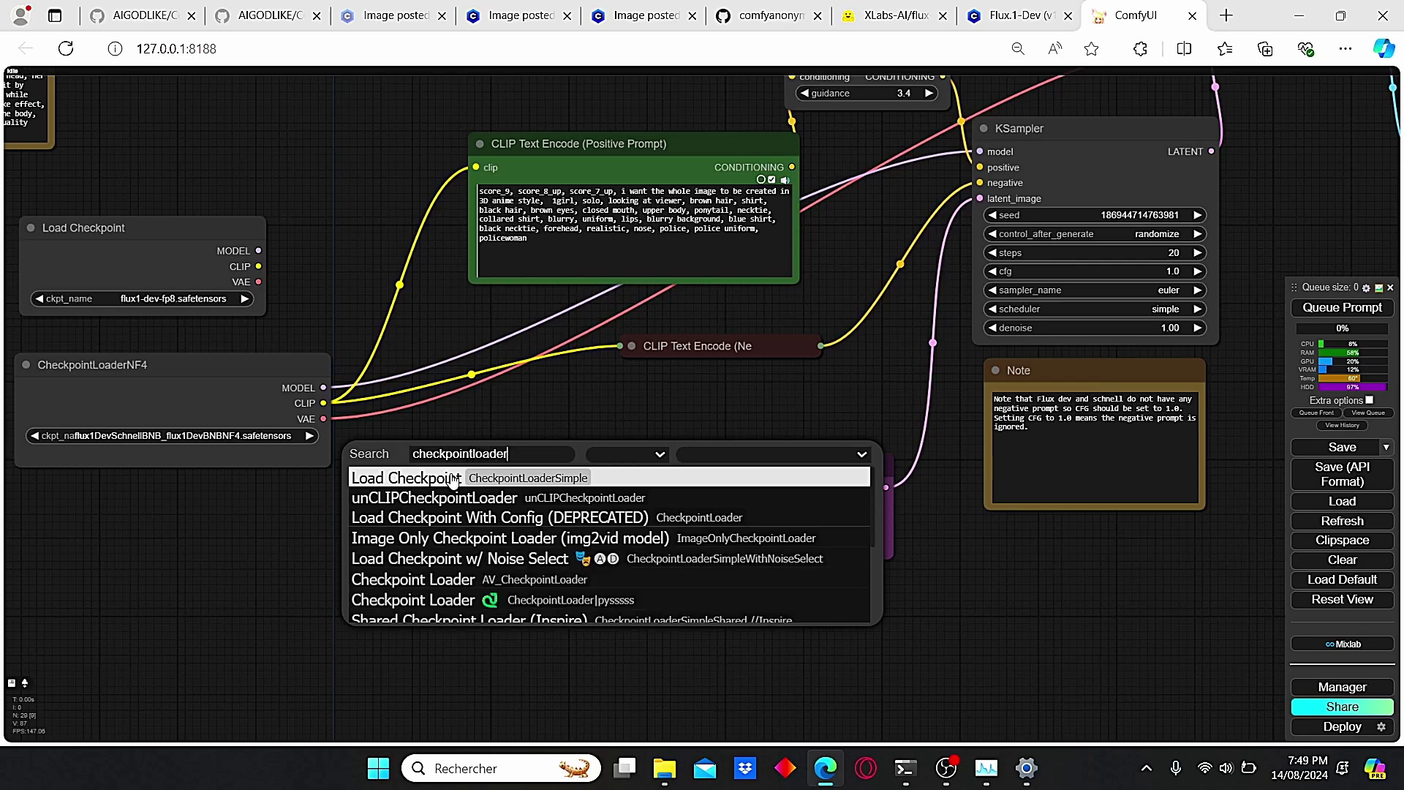
text(nf)
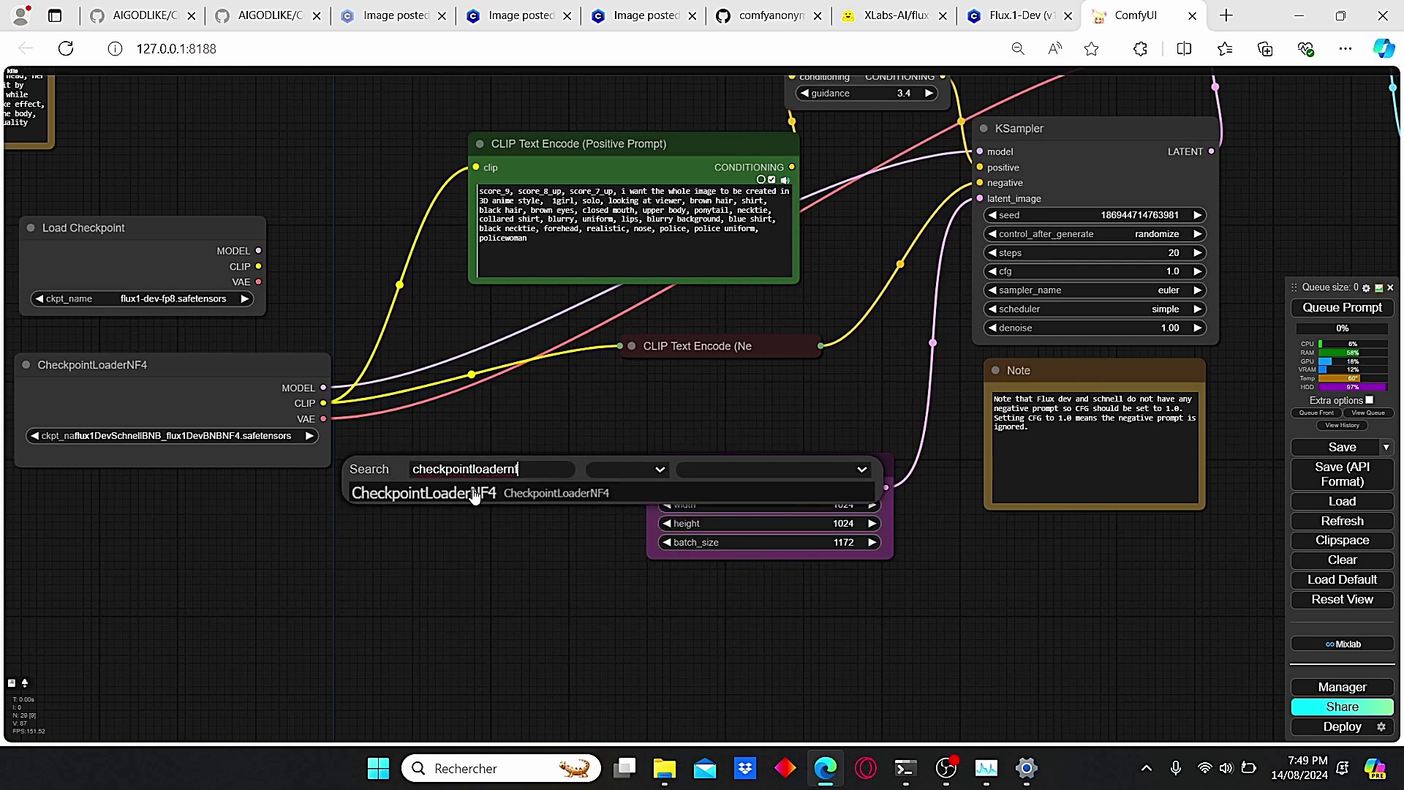
click(453, 493)
drag(332, 530, 310, 530)
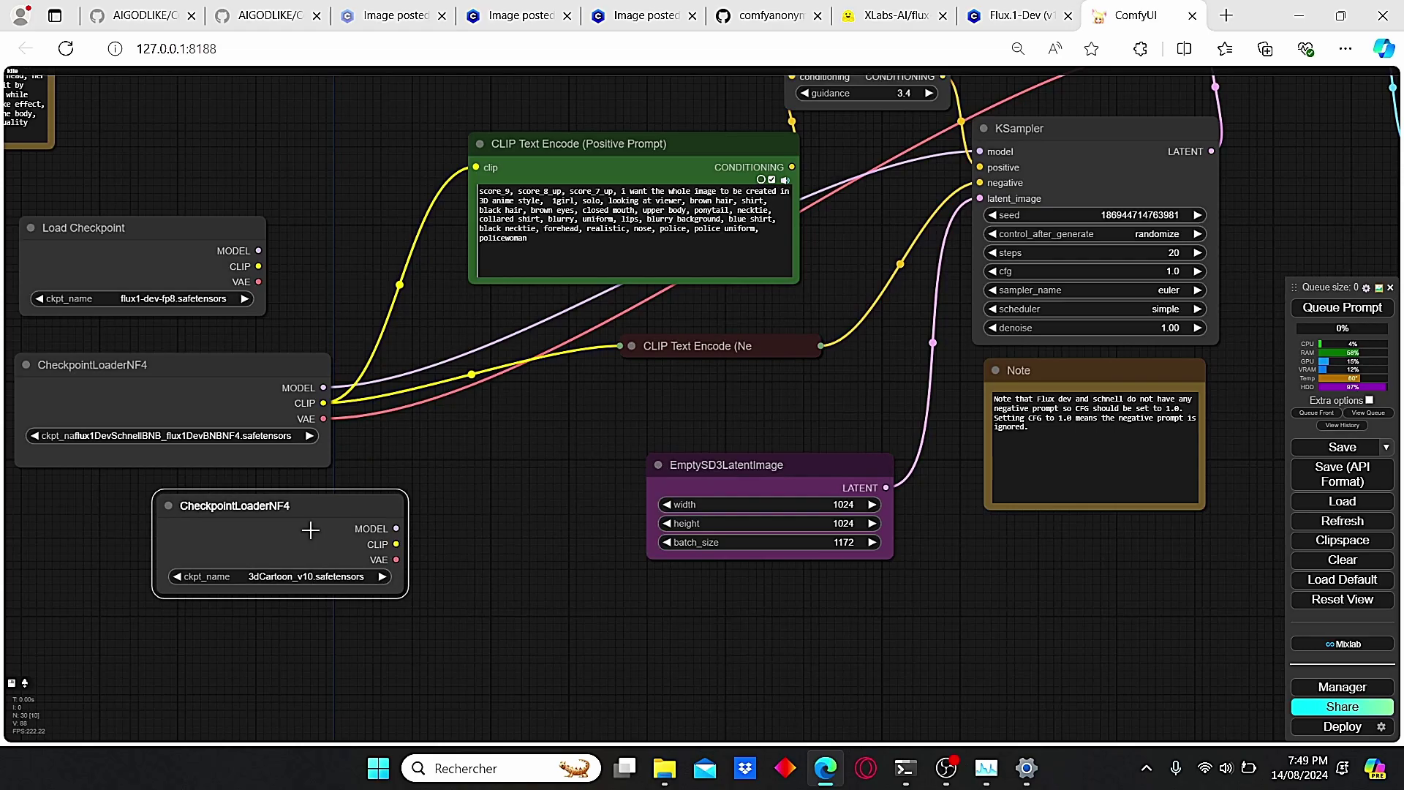
scroll(514, 471, down, 3)
scroll(561, 476, up, 4)
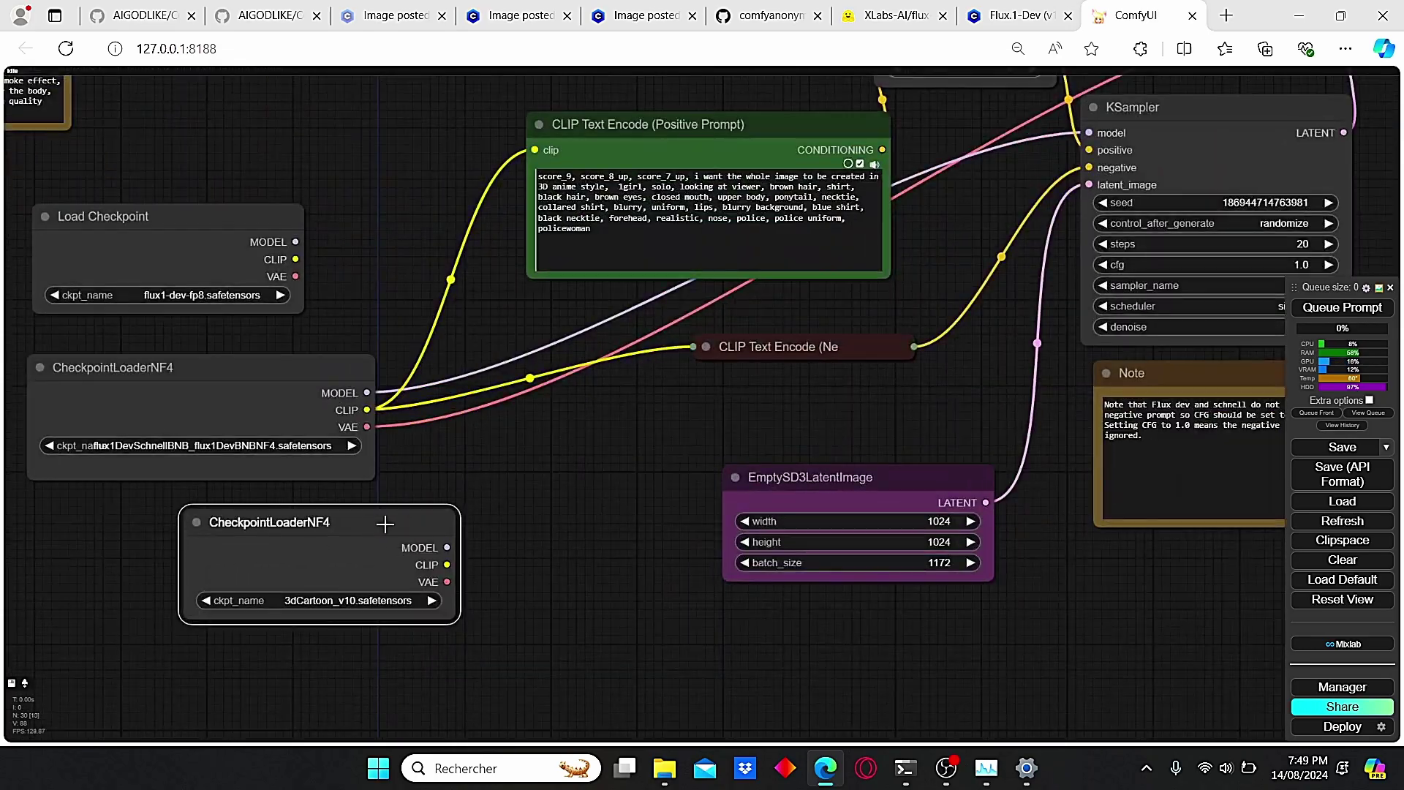
key(Delete)
- Scroll to the top of the Civitai Flux.1-Dev BNB NF4 page, then recentre the ComfyUI loaders
click(1047, 7)
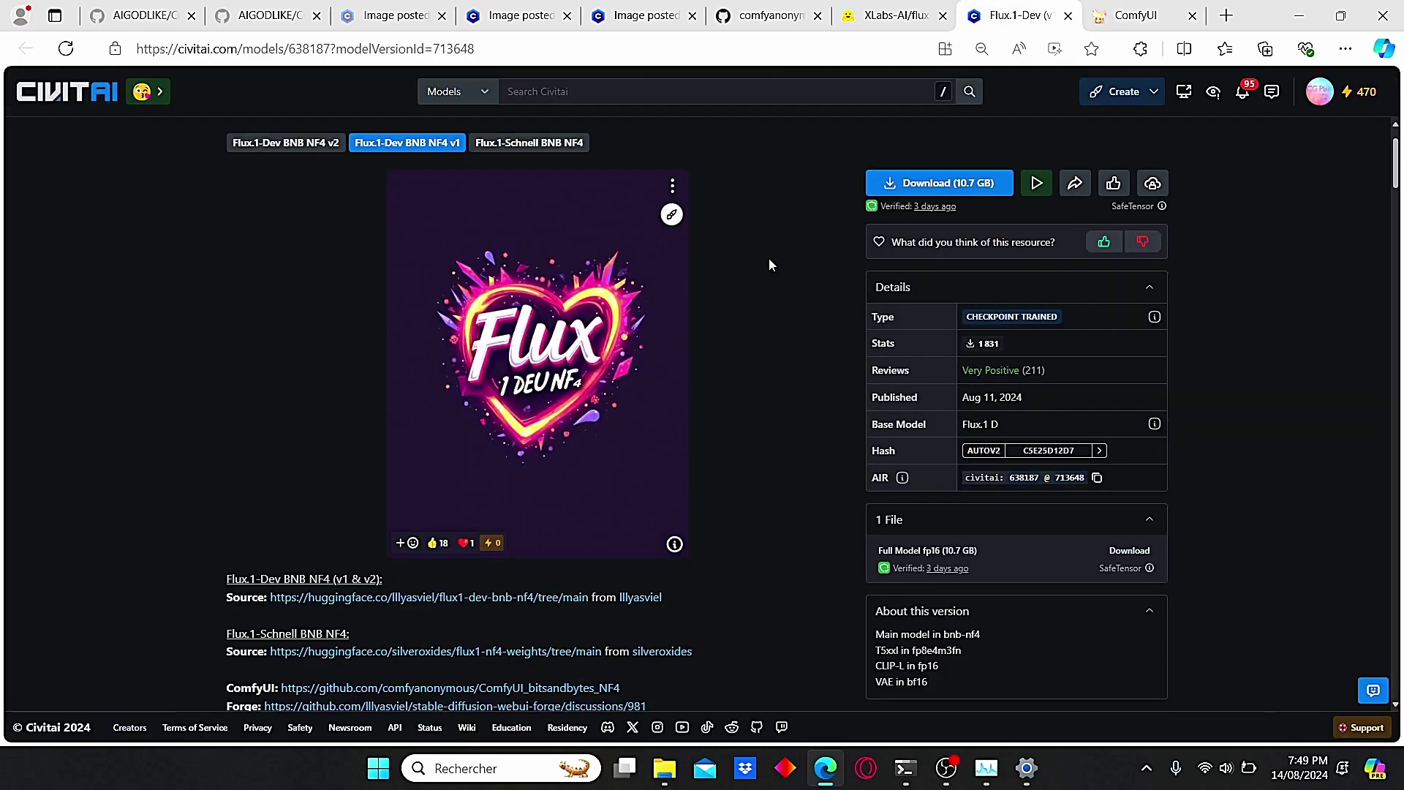
scroll(108, 173, up, 2)
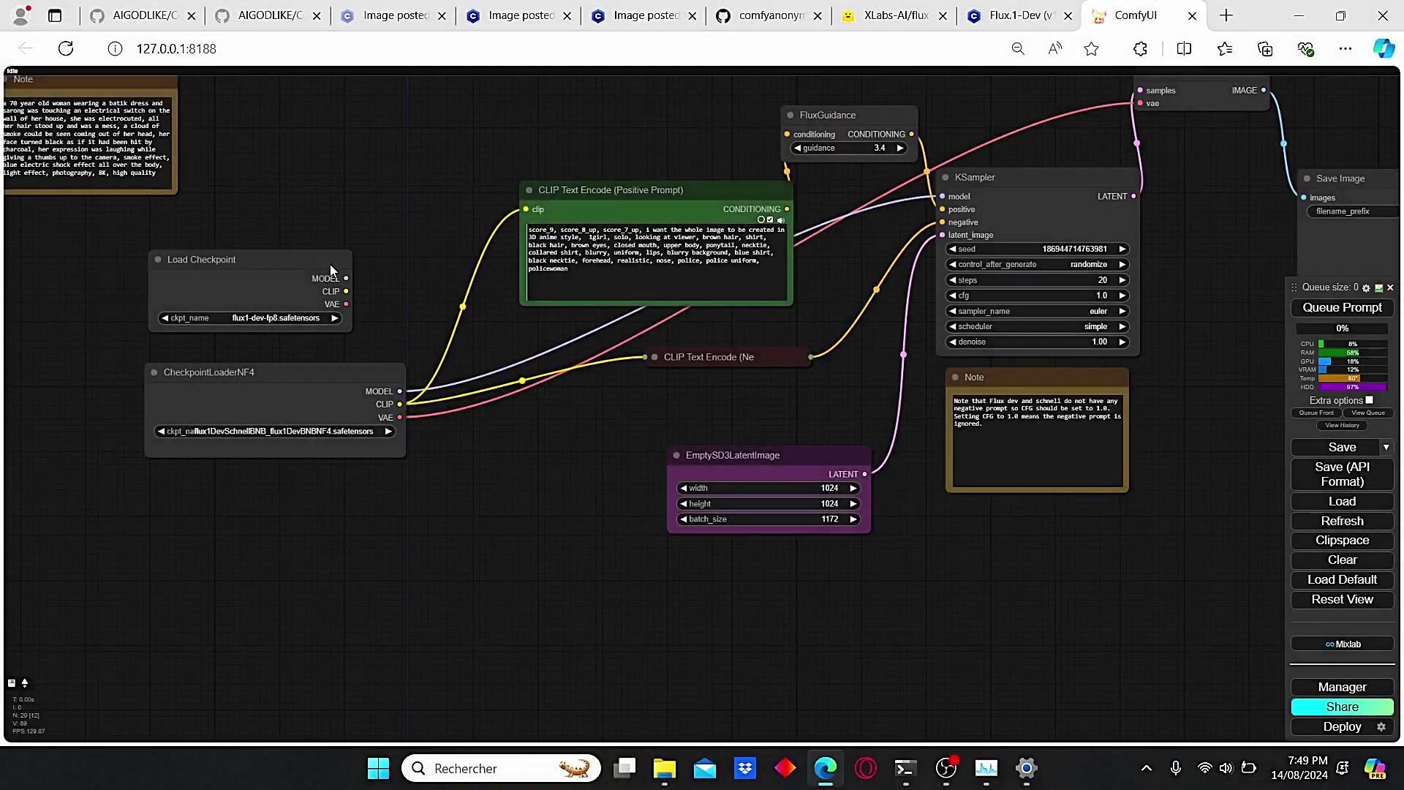
scroll(382, 426, up, 2)
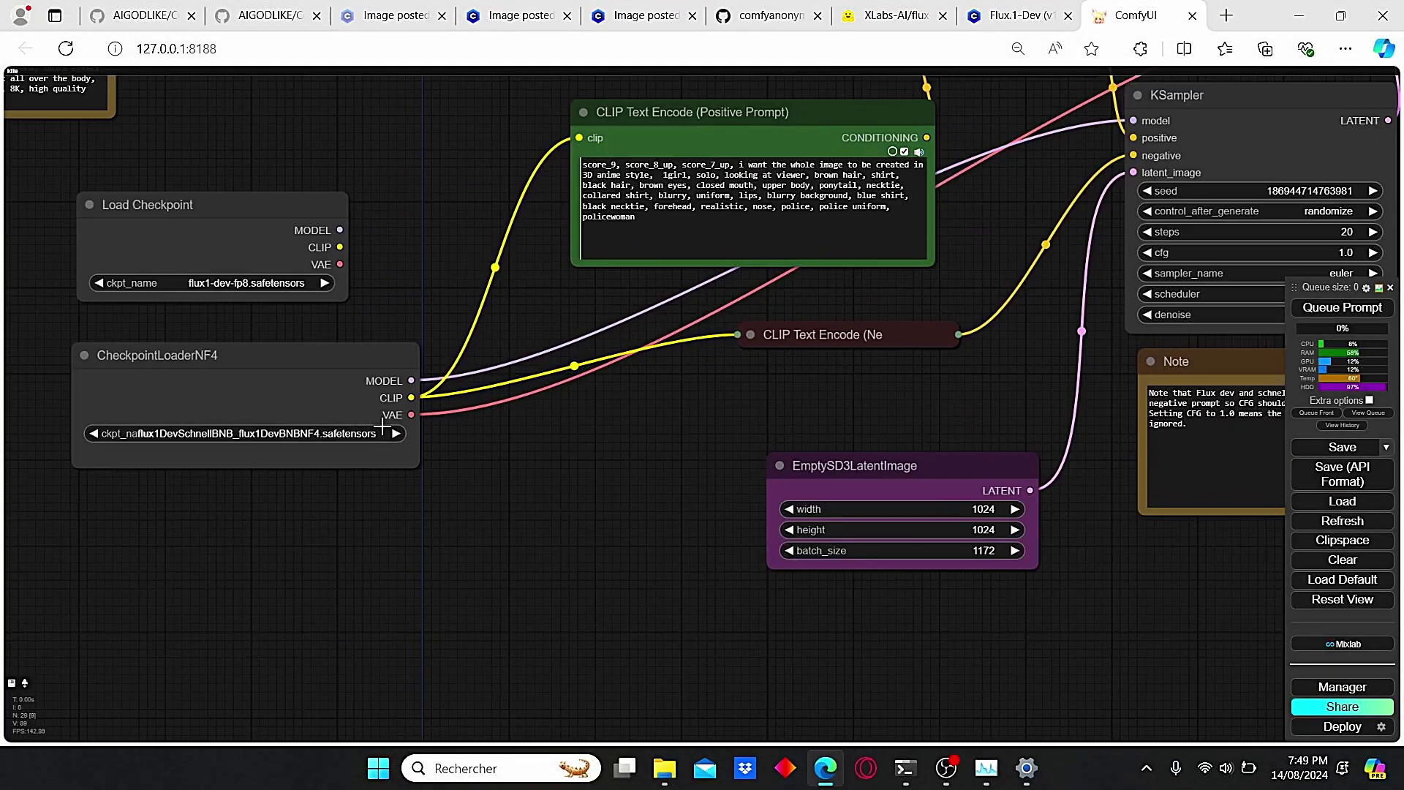
drag(190, 409, 416, 415)
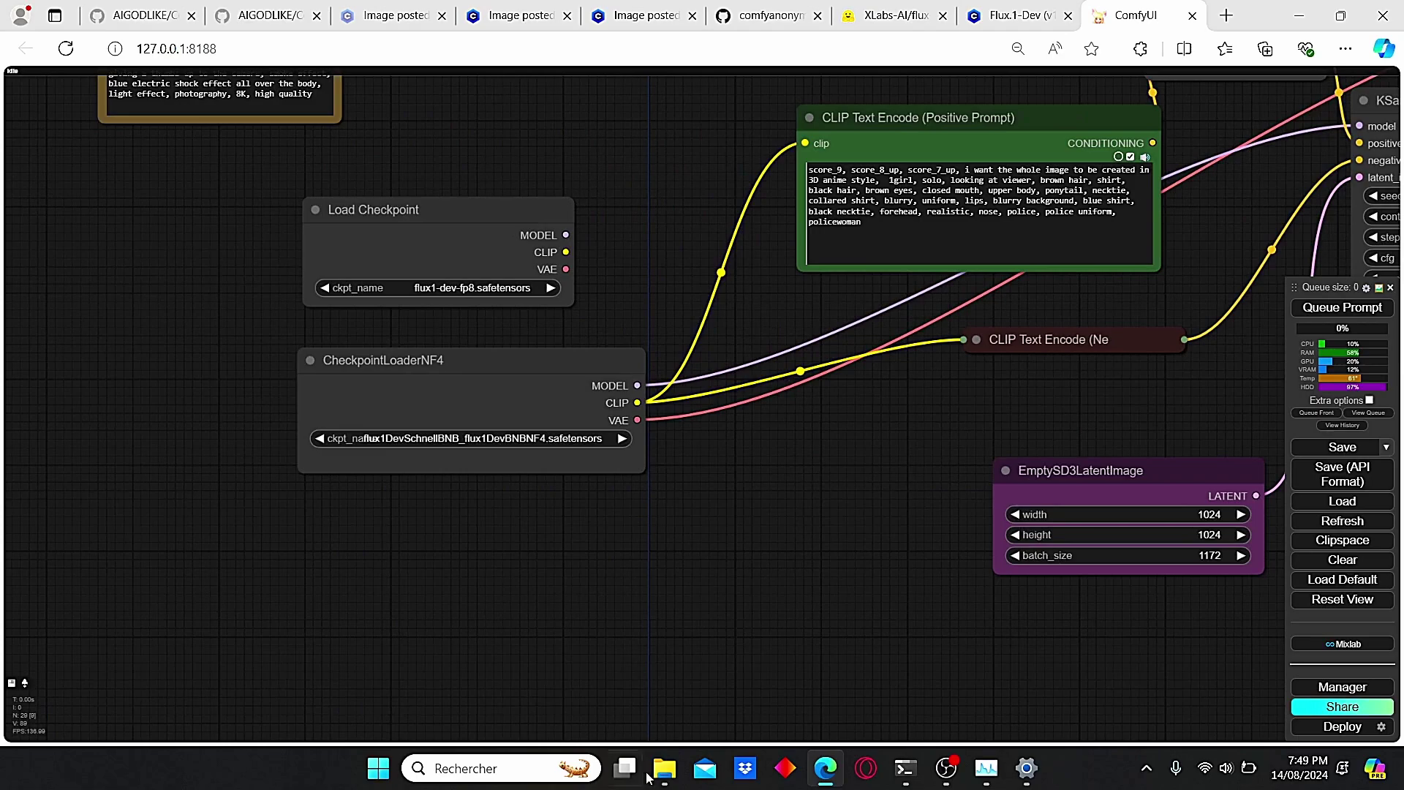
- Open the models/checkpoints folder holding the NF4 safetensors files, then return to ComfyUI
mouse_move(655, 771)
click(679, 702)
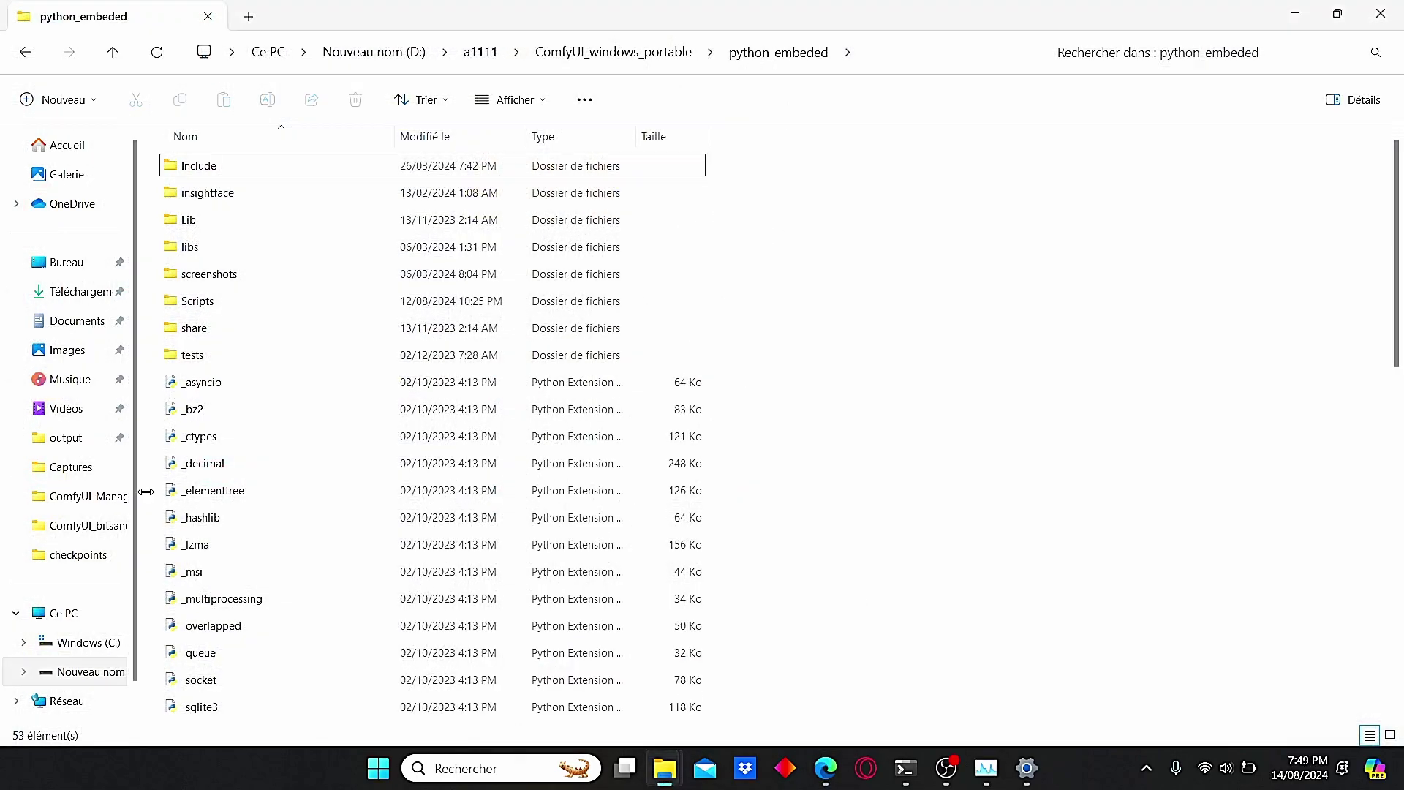
click(114, 556)
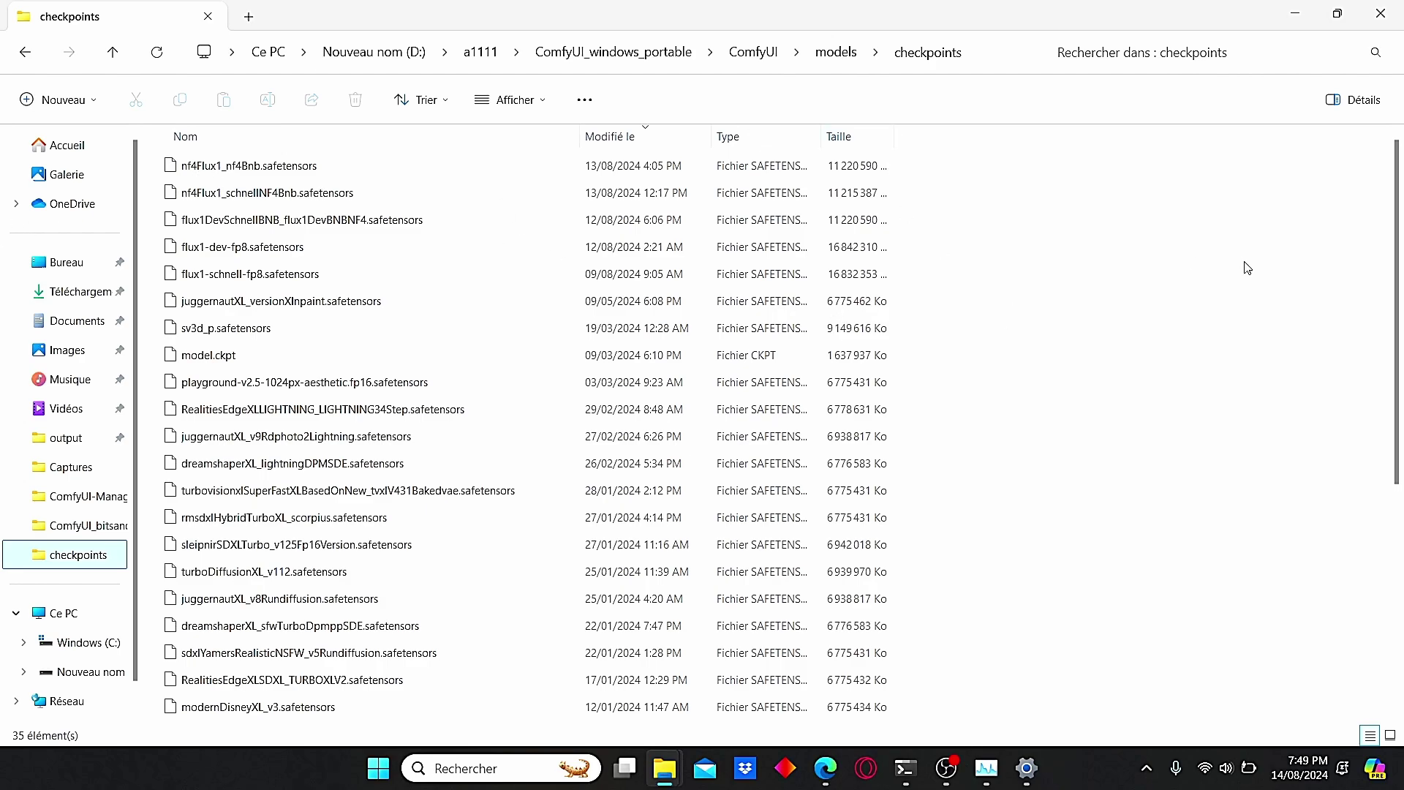
key(alt+Tab)
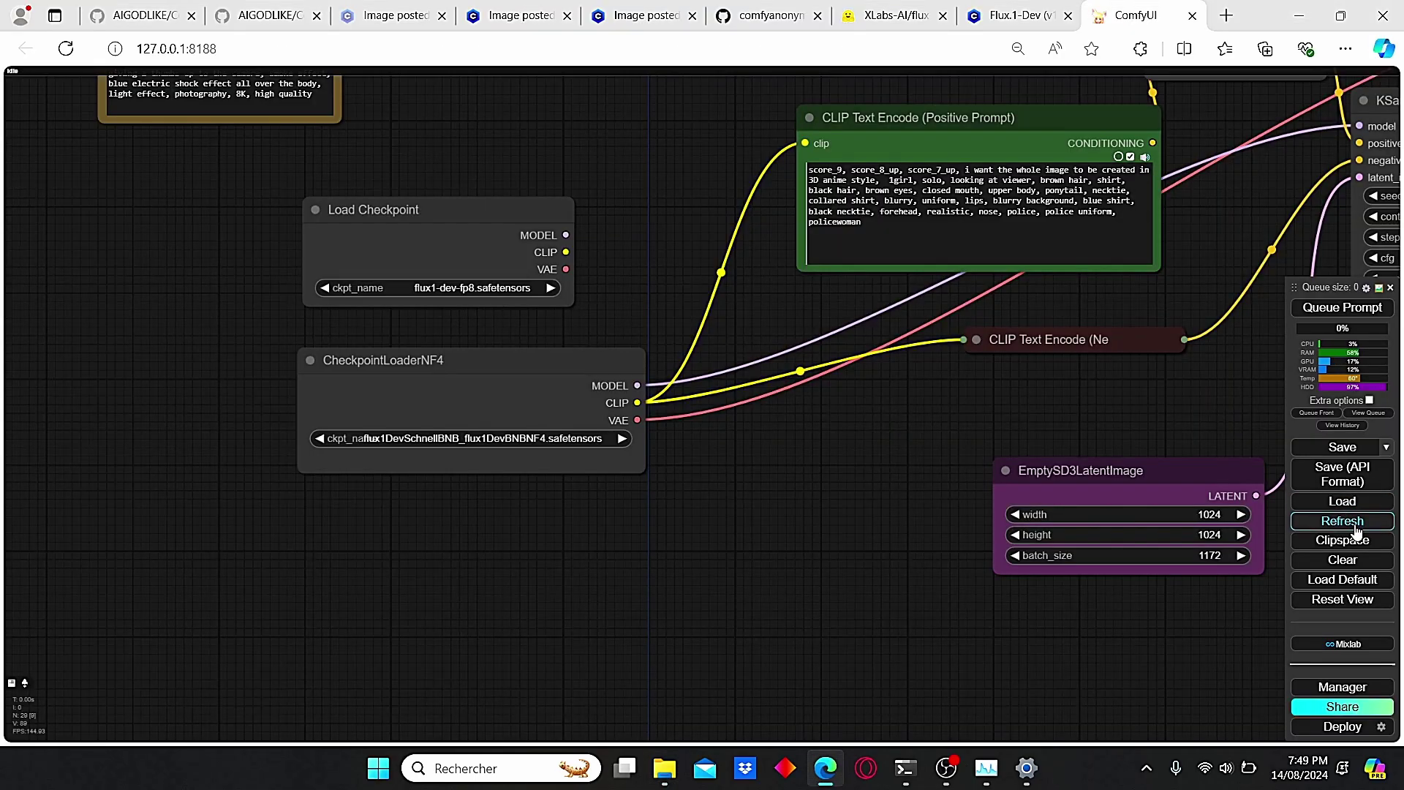
- Pan and zoom across the KSampler, Note and loader nodes to view the whole grouped workflow
drag(1145, 433, 987, 441)
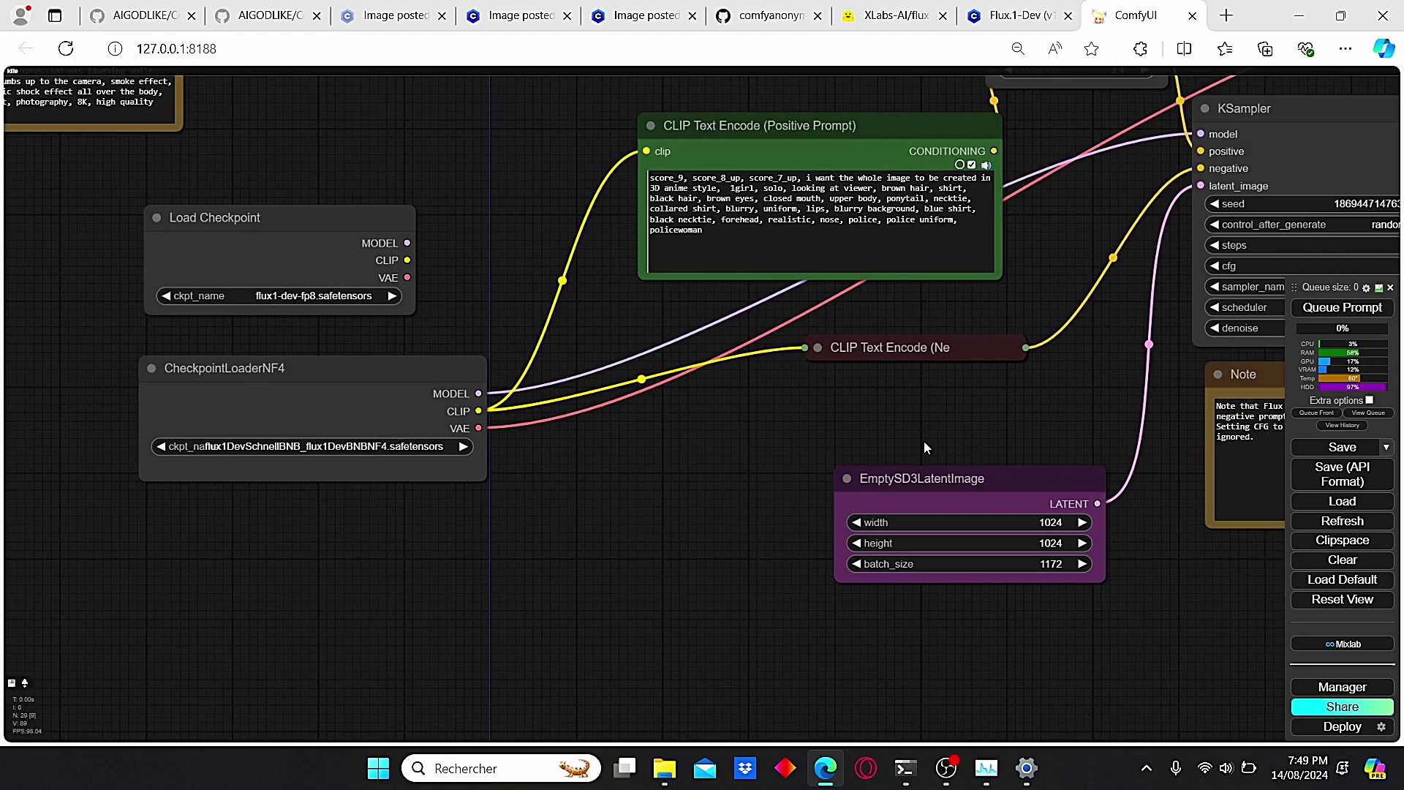
scroll(563, 551, up, 2)
scroll(392, 463, down, 5)
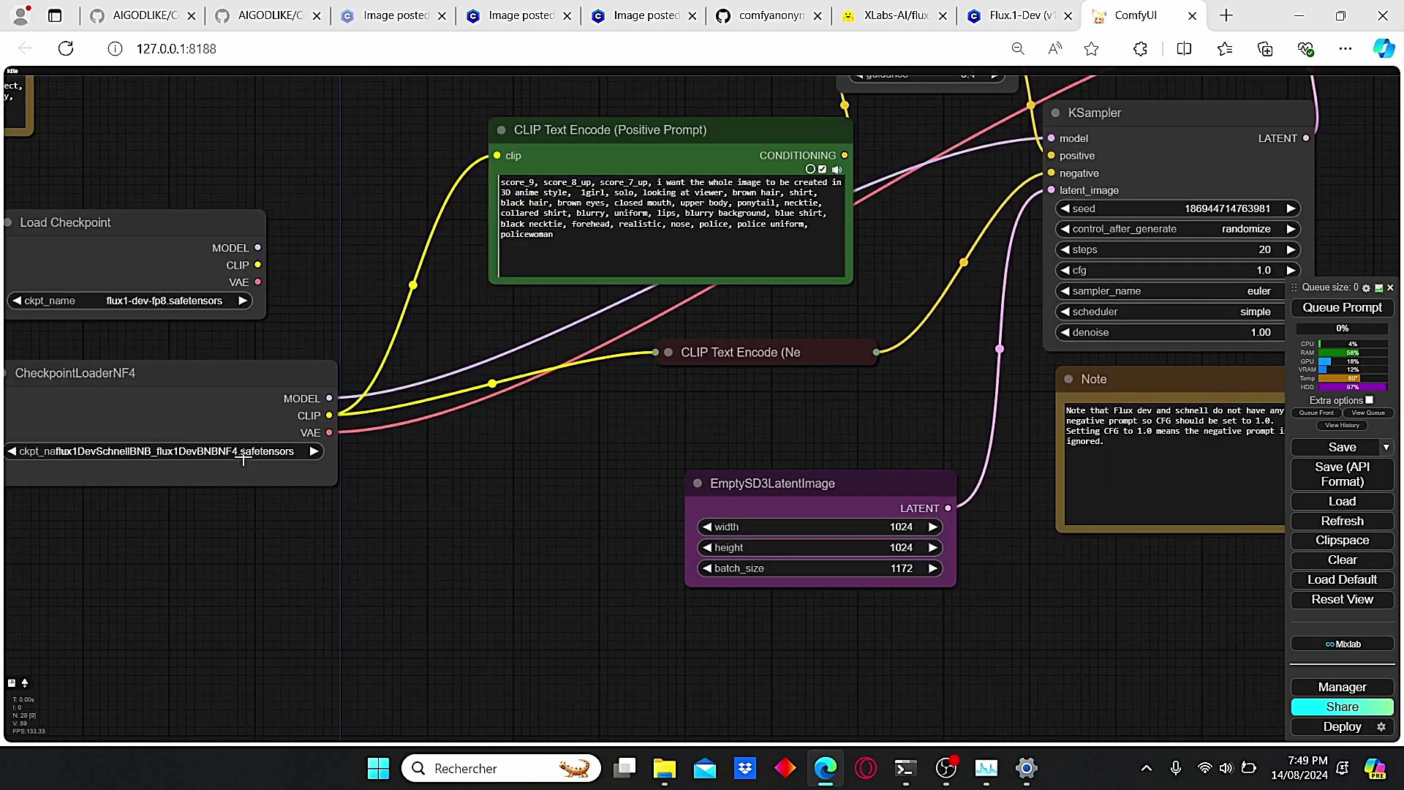
scroll(872, 490, up, 1)
scroll(872, 484, up, 2)
drag(872, 484, 773, 502)
scroll(909, 509, down, 3)
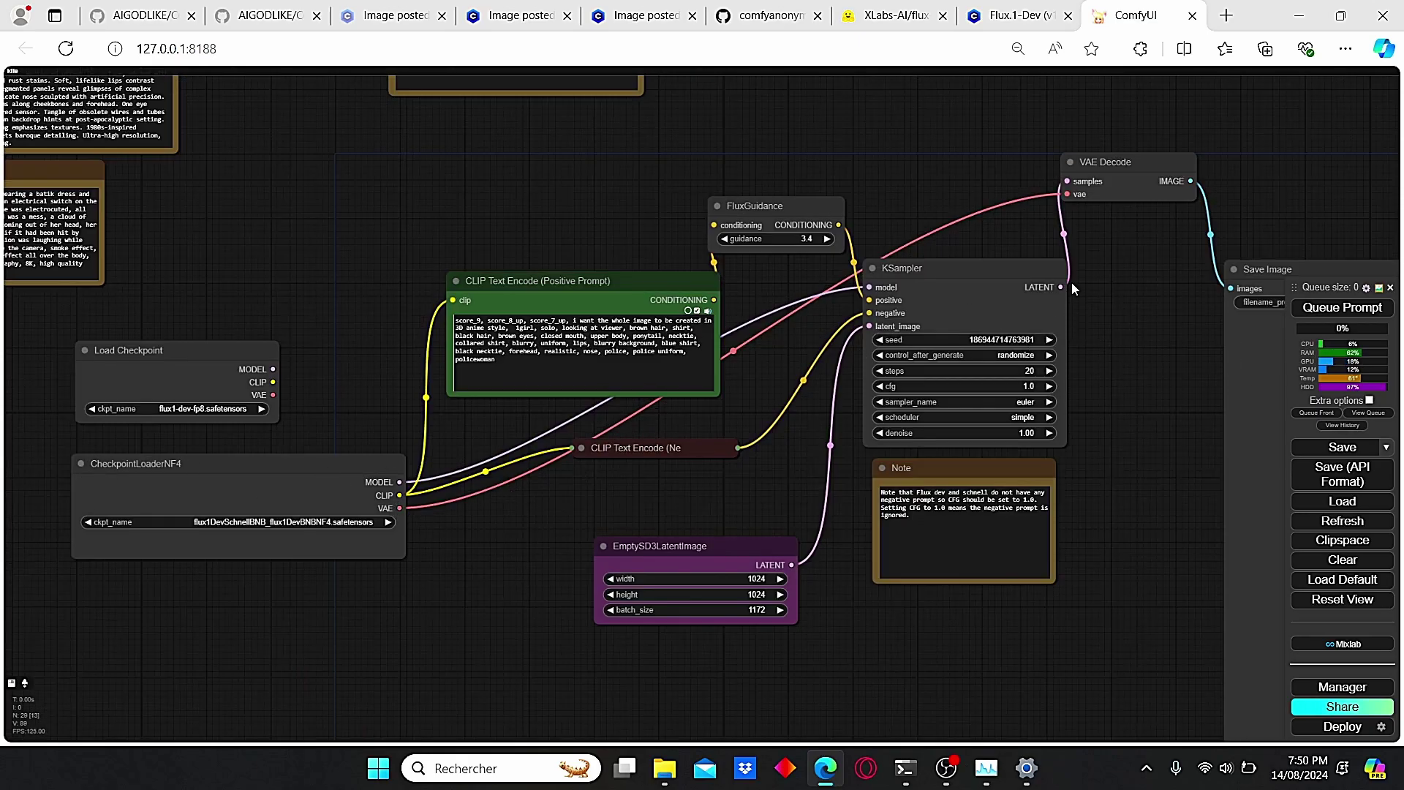
drag(1127, 386, 1021, 362)
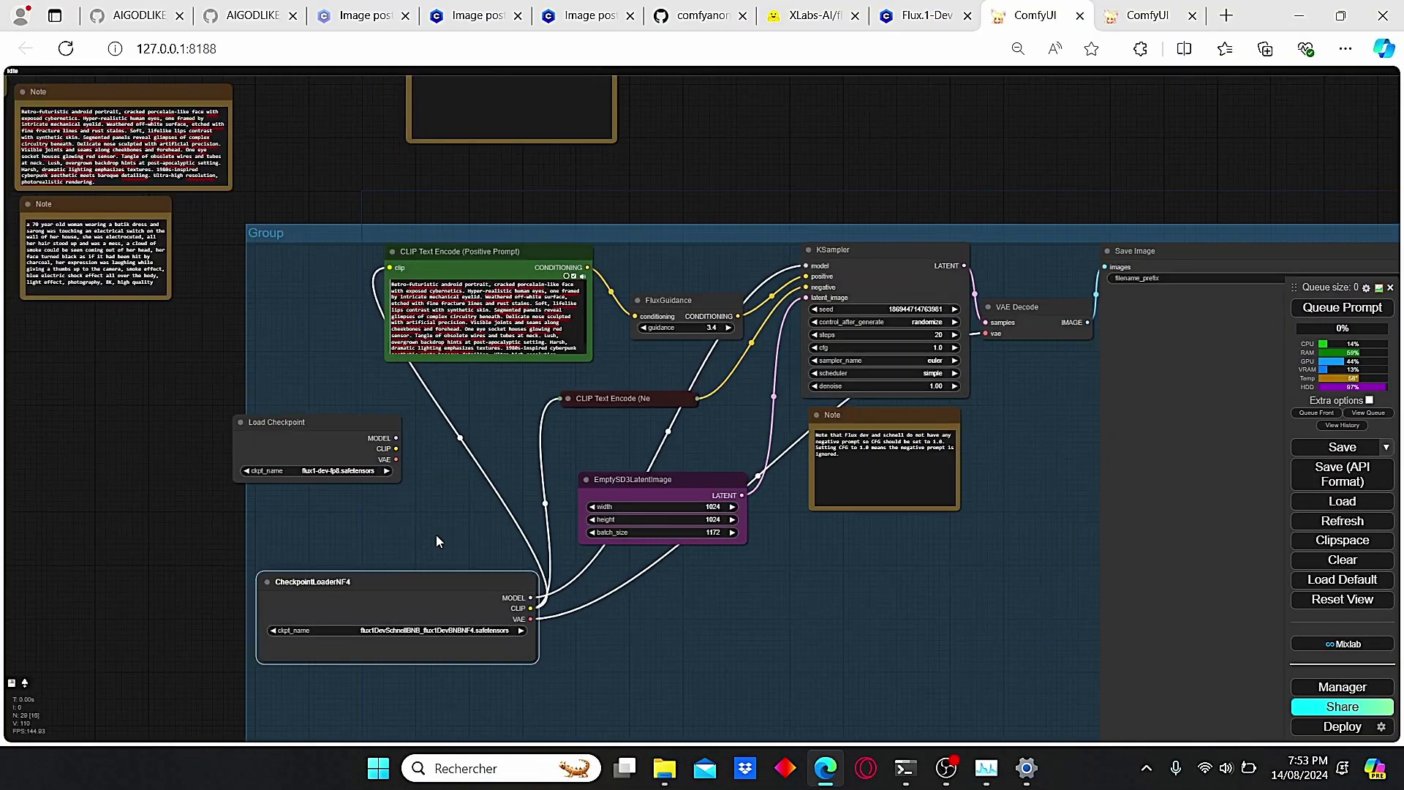
- Select the Load Checkpoint node and pan over the column of saved prompt notes
scroll(395, 410, up, 2)
click(260, 439)
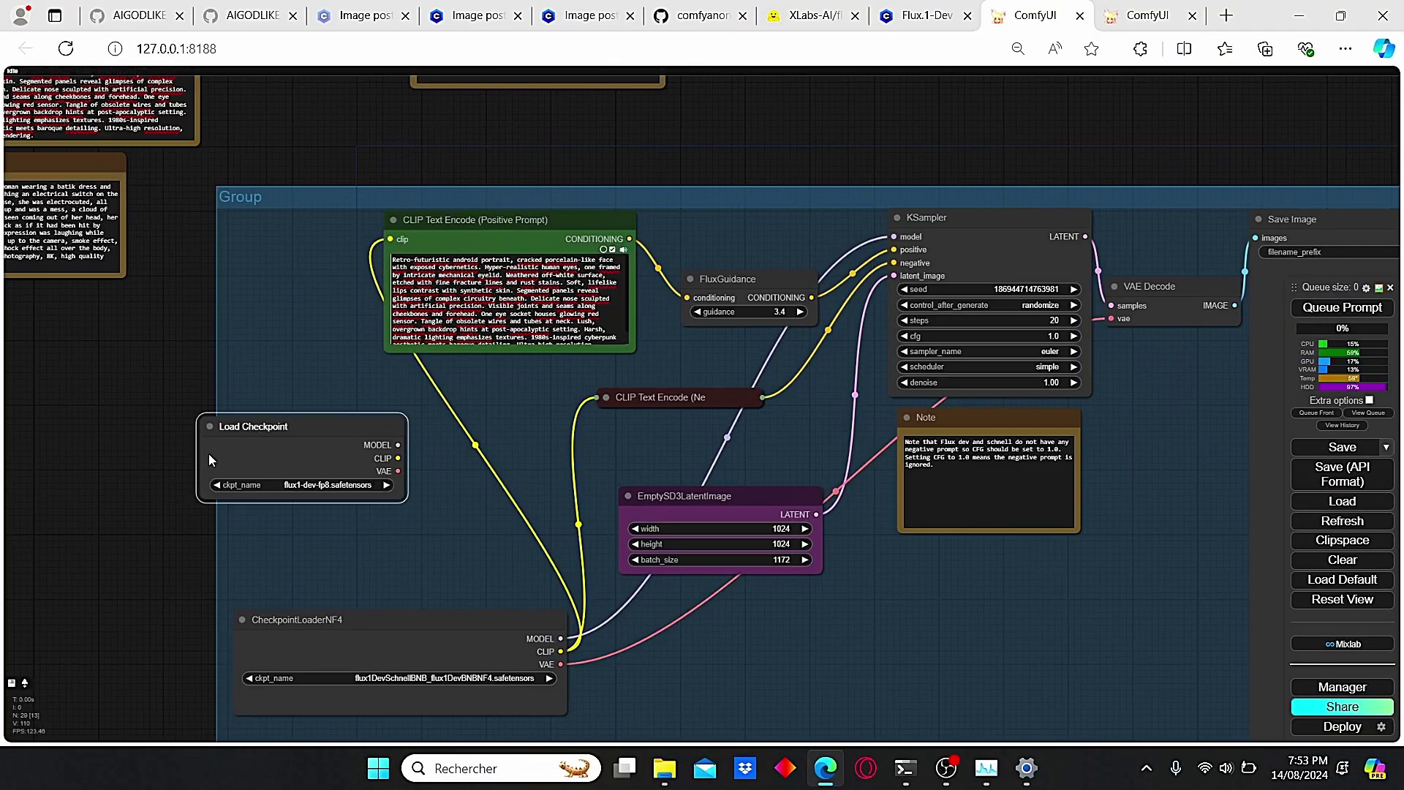
scroll(351, 435, down, 2)
drag(272, 341, 642, 630)
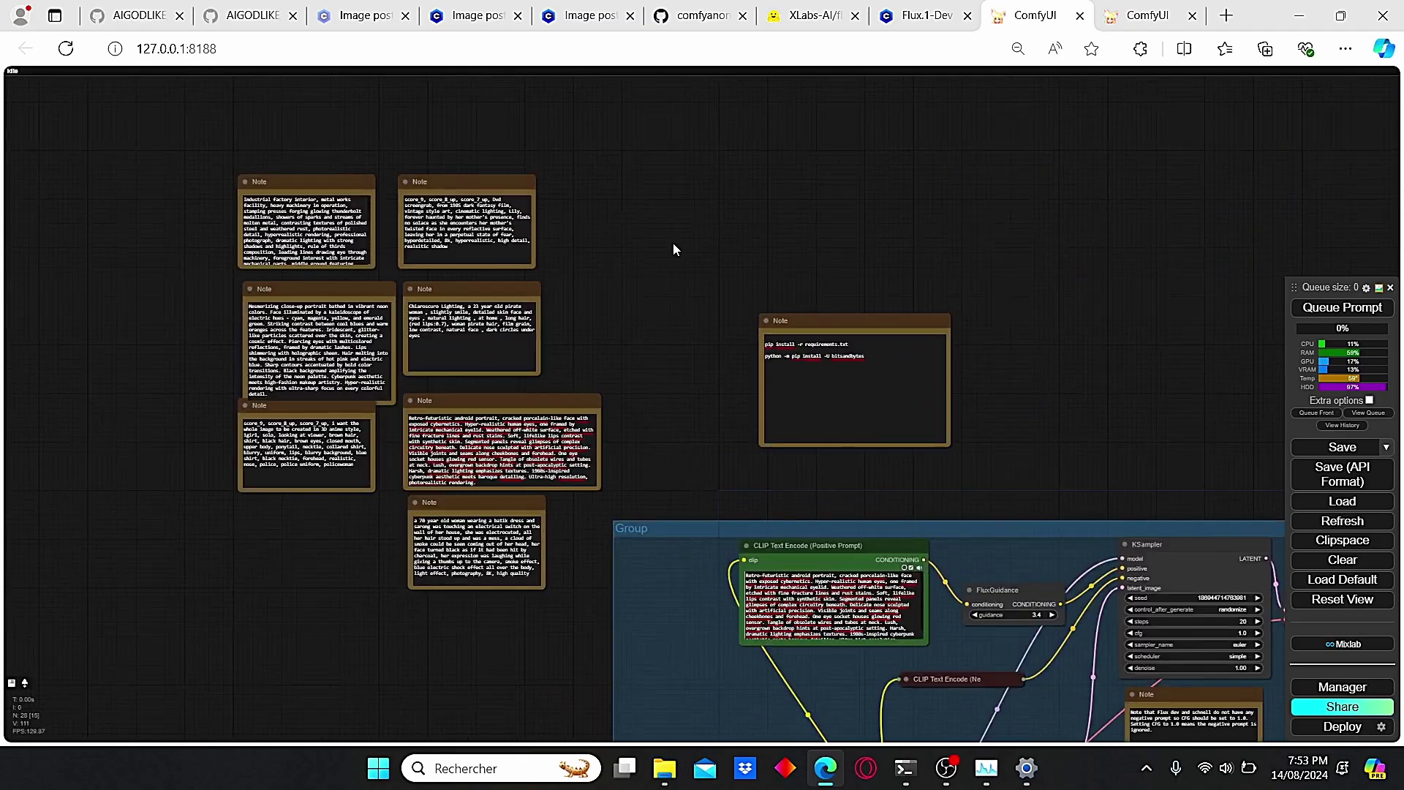
scroll(673, 243, up, 3)
scroll(619, 374, down, 2)
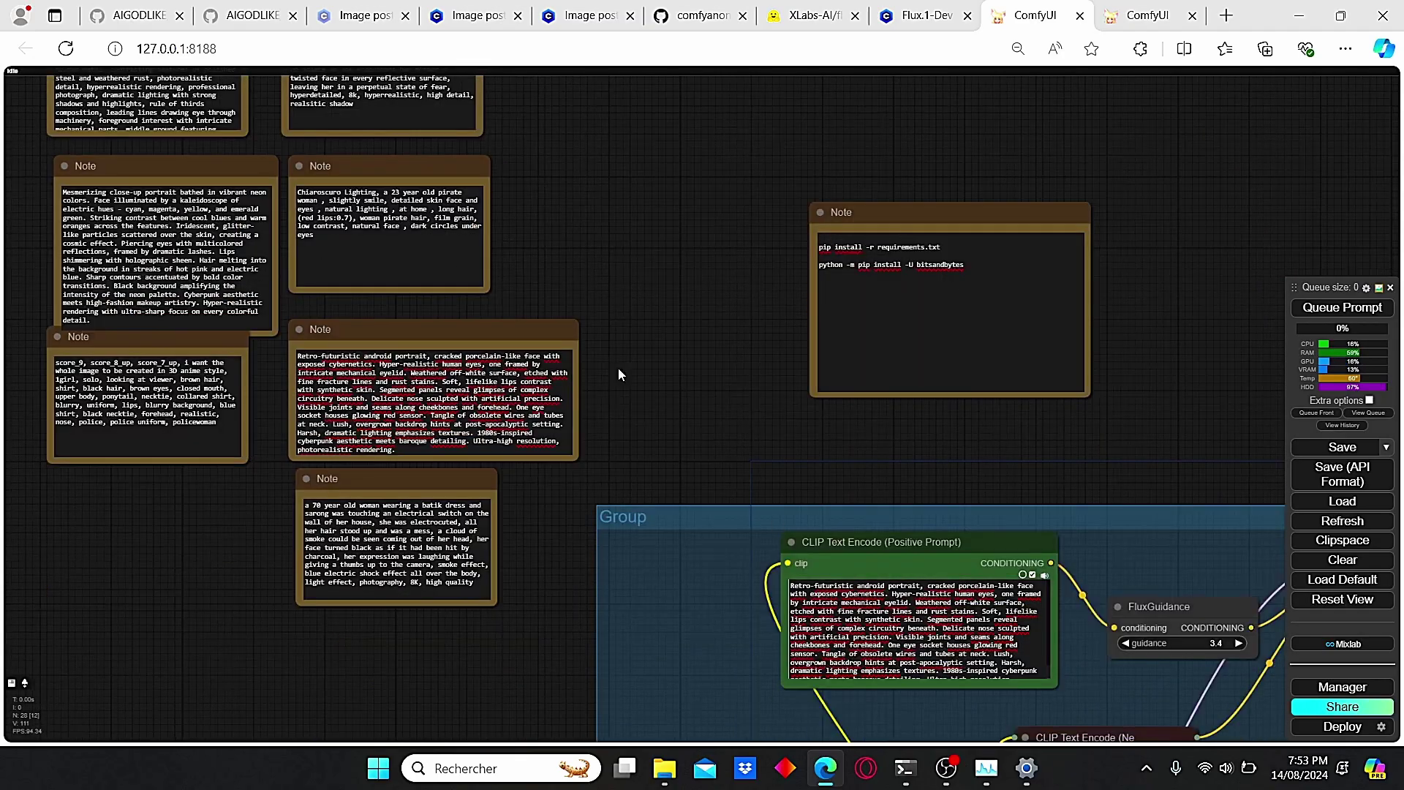
scroll(839, 451, down, 1)
scroll(840, 451, right, 3)
scroll(822, 562, down, 2)
scroll(822, 561, right, 2)
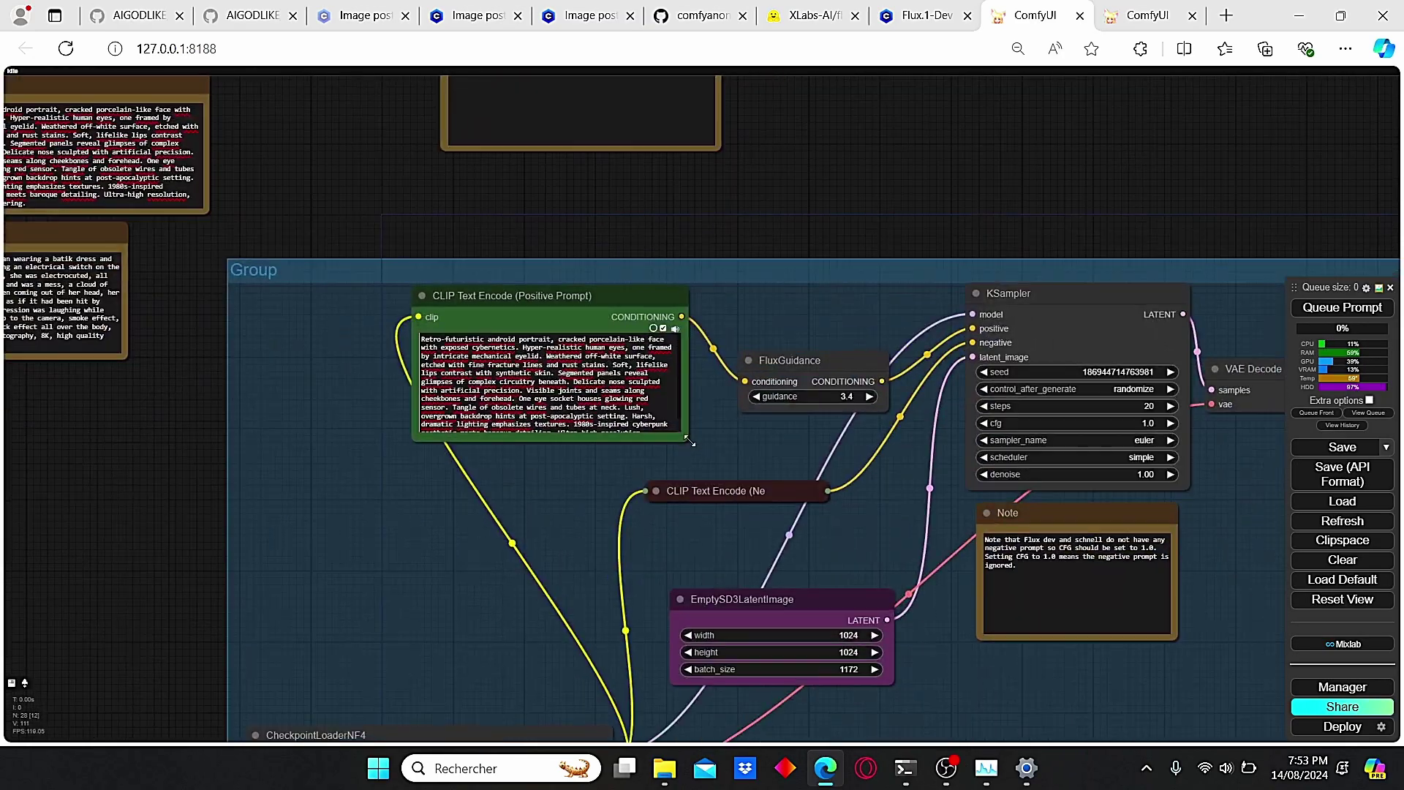
- Widen the positive prompt node and move the NF4 loader up beside the latent image node
drag(684, 442, 716, 455)
scroll(716, 454, down, 2)
drag(552, 585, 904, 540)
scroll(766, 479, right, 1)
scroll(766, 479, right, 3)
scroll(767, 479, up, 1)
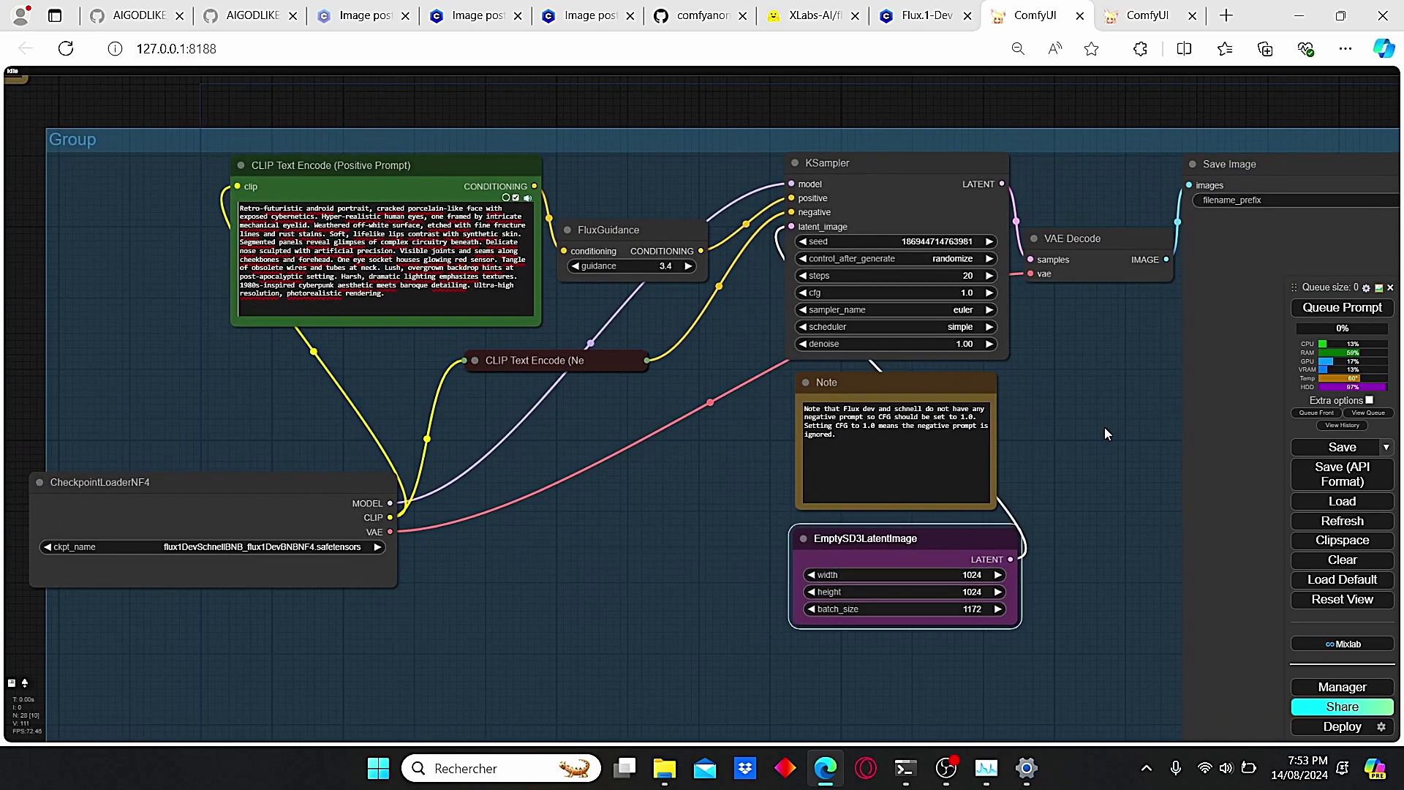
scroll(1071, 445, up, 2)
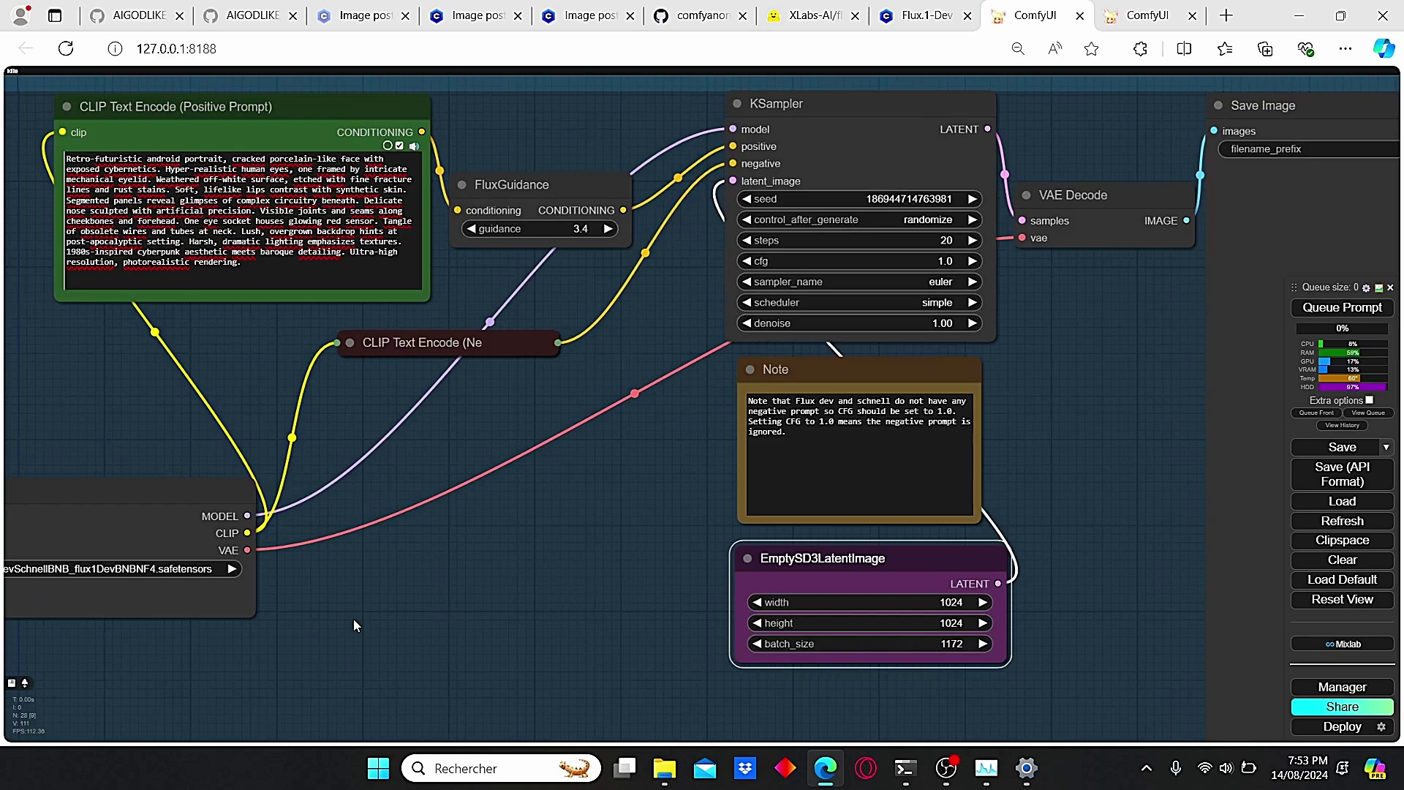
- Queue the NF4 workflow, then dismiss the KSampler out-of-memory error
click(1294, 310)
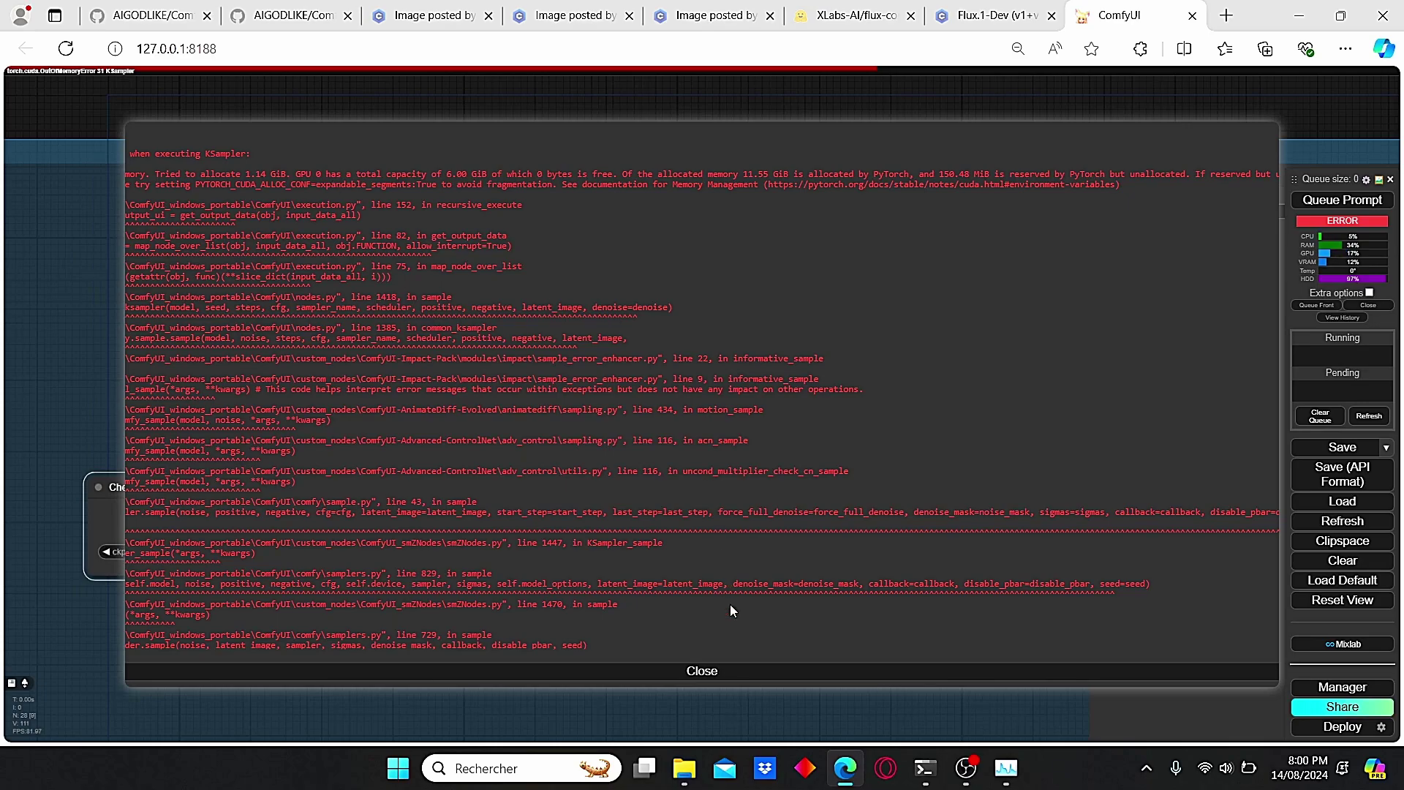
click(755, 670)
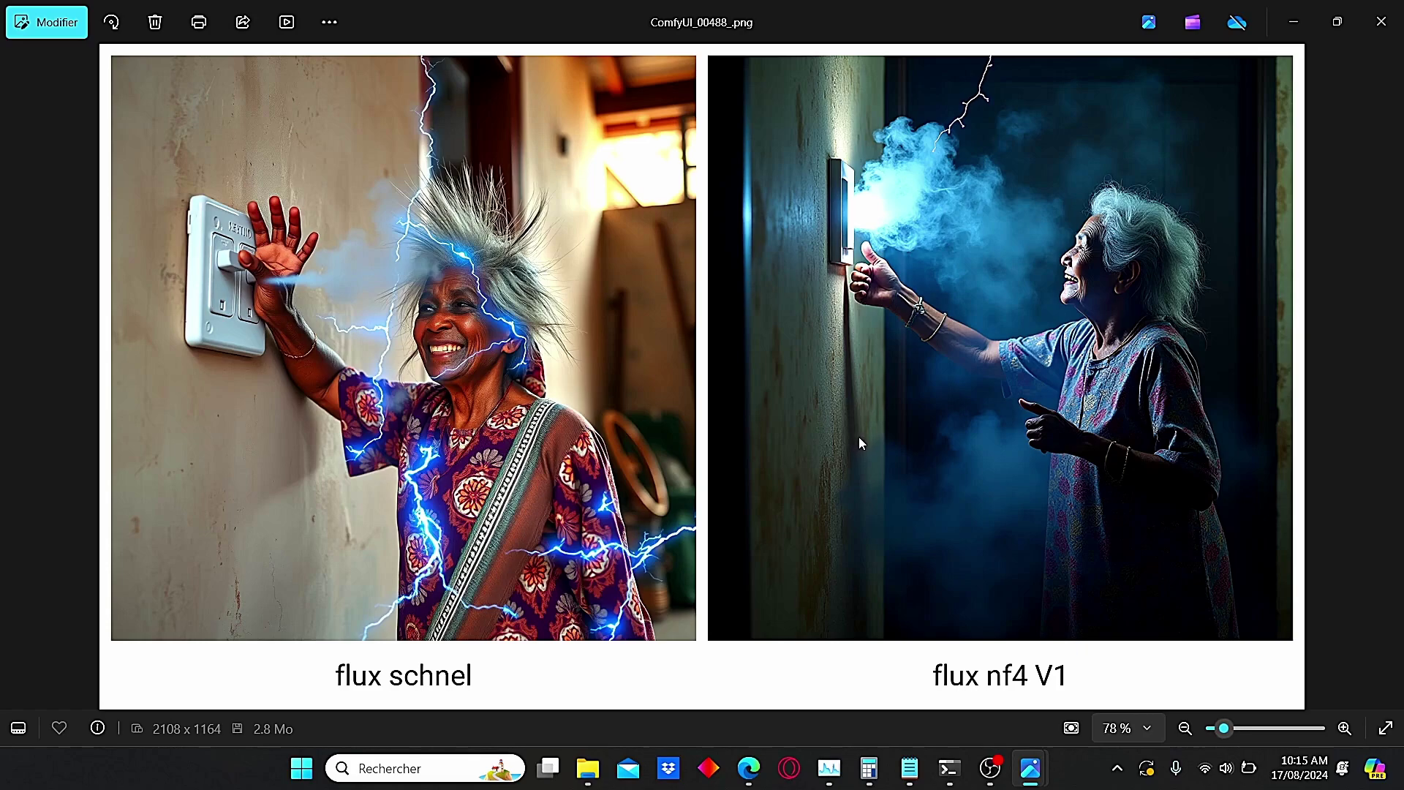
- Zoom into the switch comparison, panning from the flux schnel picture to the NF4 woman's hand
scroll(967, 354, up, 3)
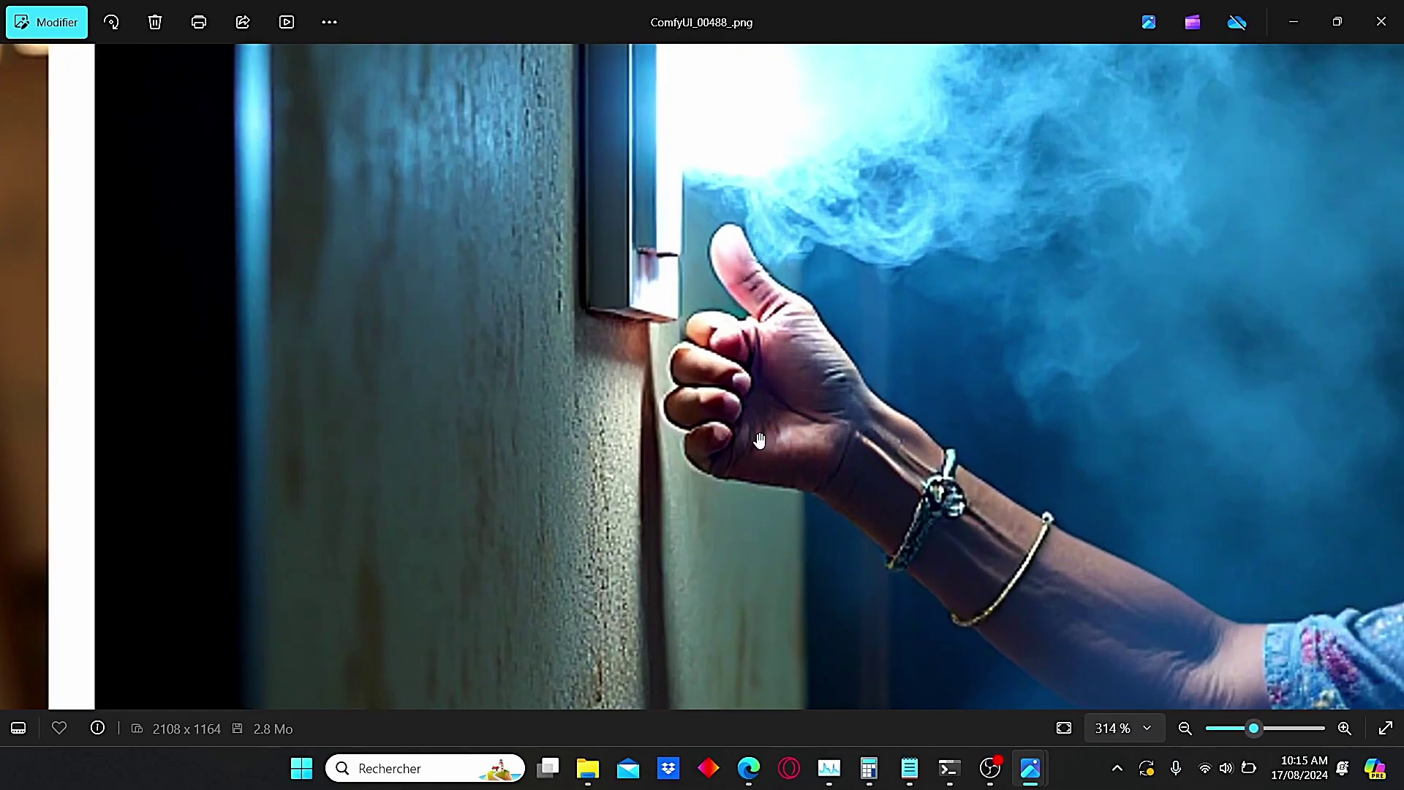
scroll(760, 439, down, 3)
scroll(760, 441, down, 7)
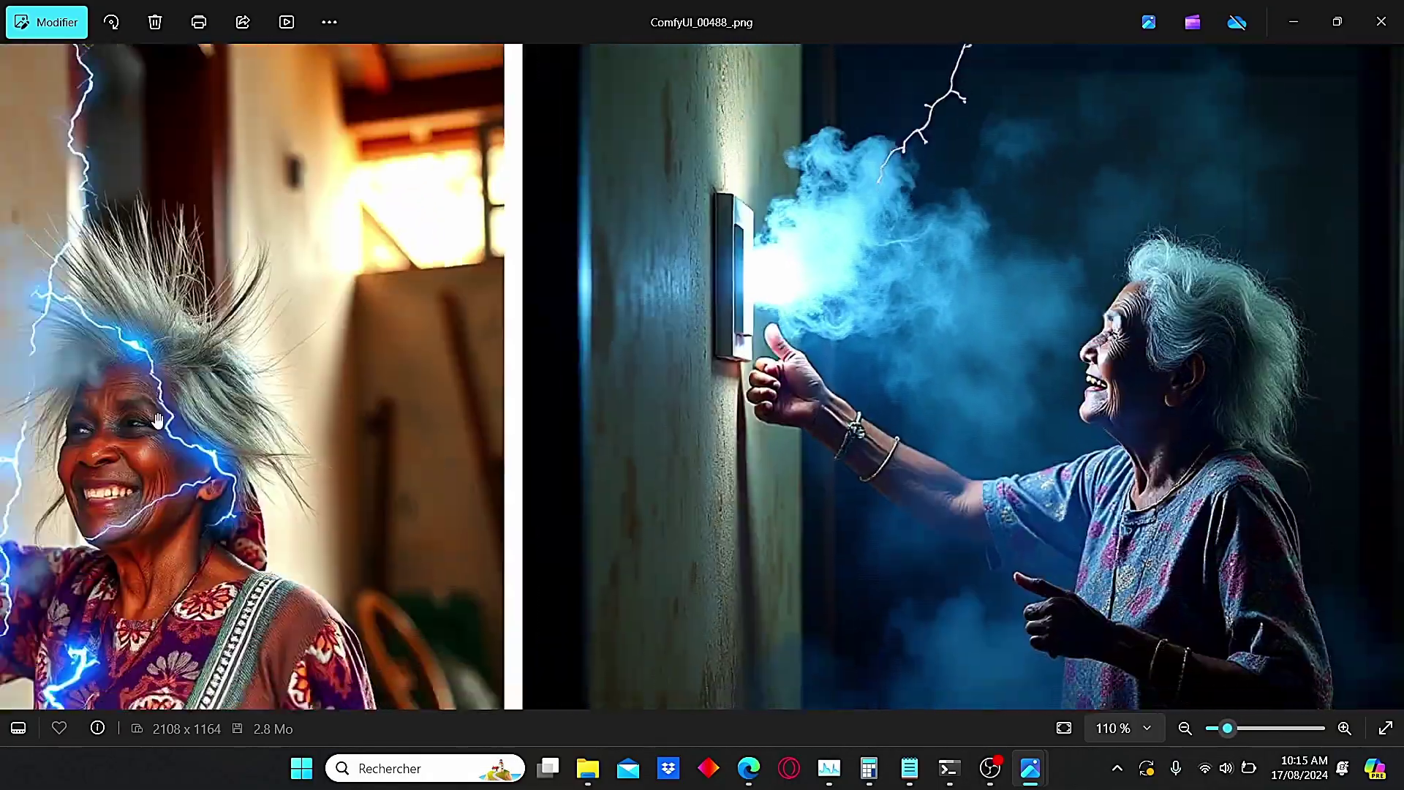
drag(158, 419, 652, 417)
scroll(135, 348, up, 1)
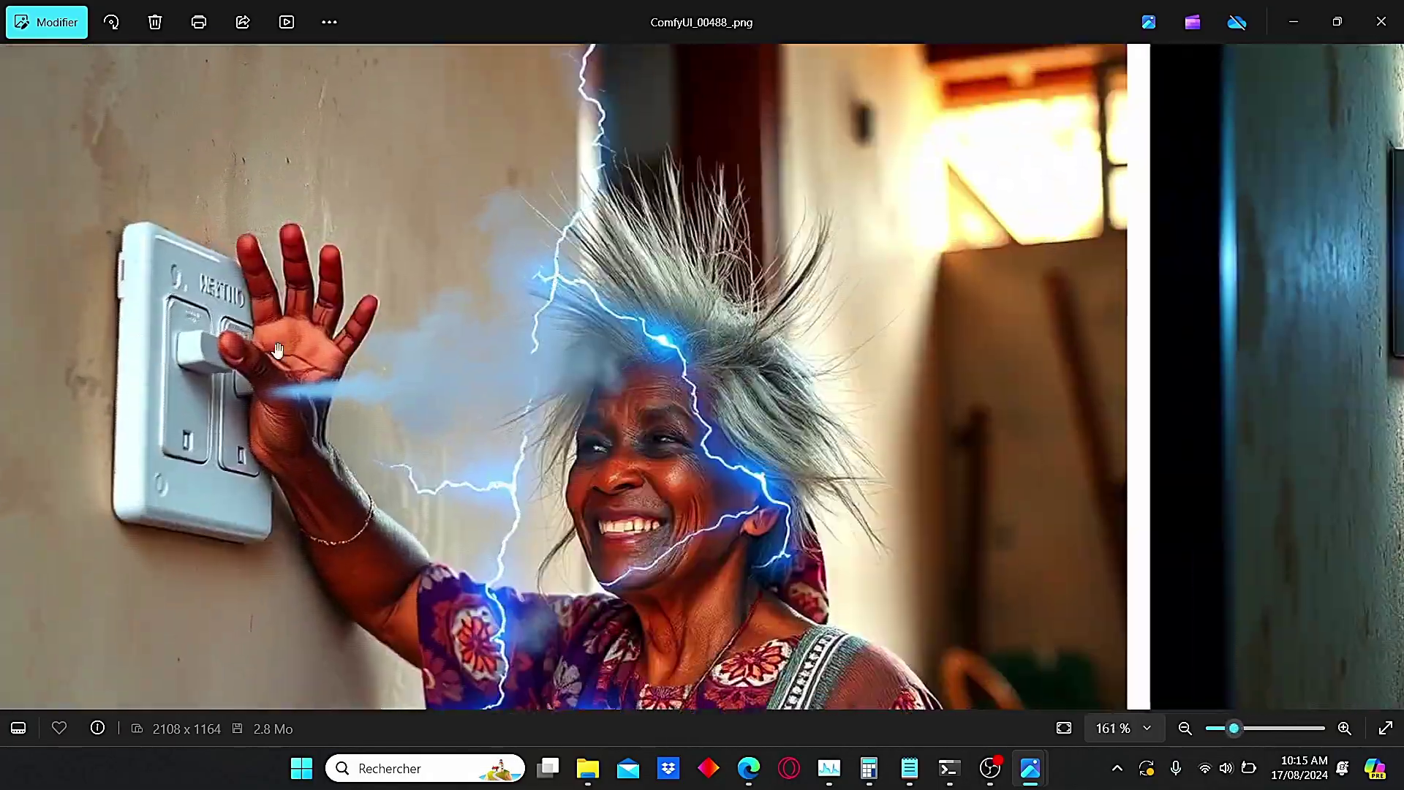
scroll(373, 437, down, 1)
drag(990, 437, 639, 436)
- Zoom in on the top of both pictures to check the faces, then zoom back out
scroll(887, 423, up, 6)
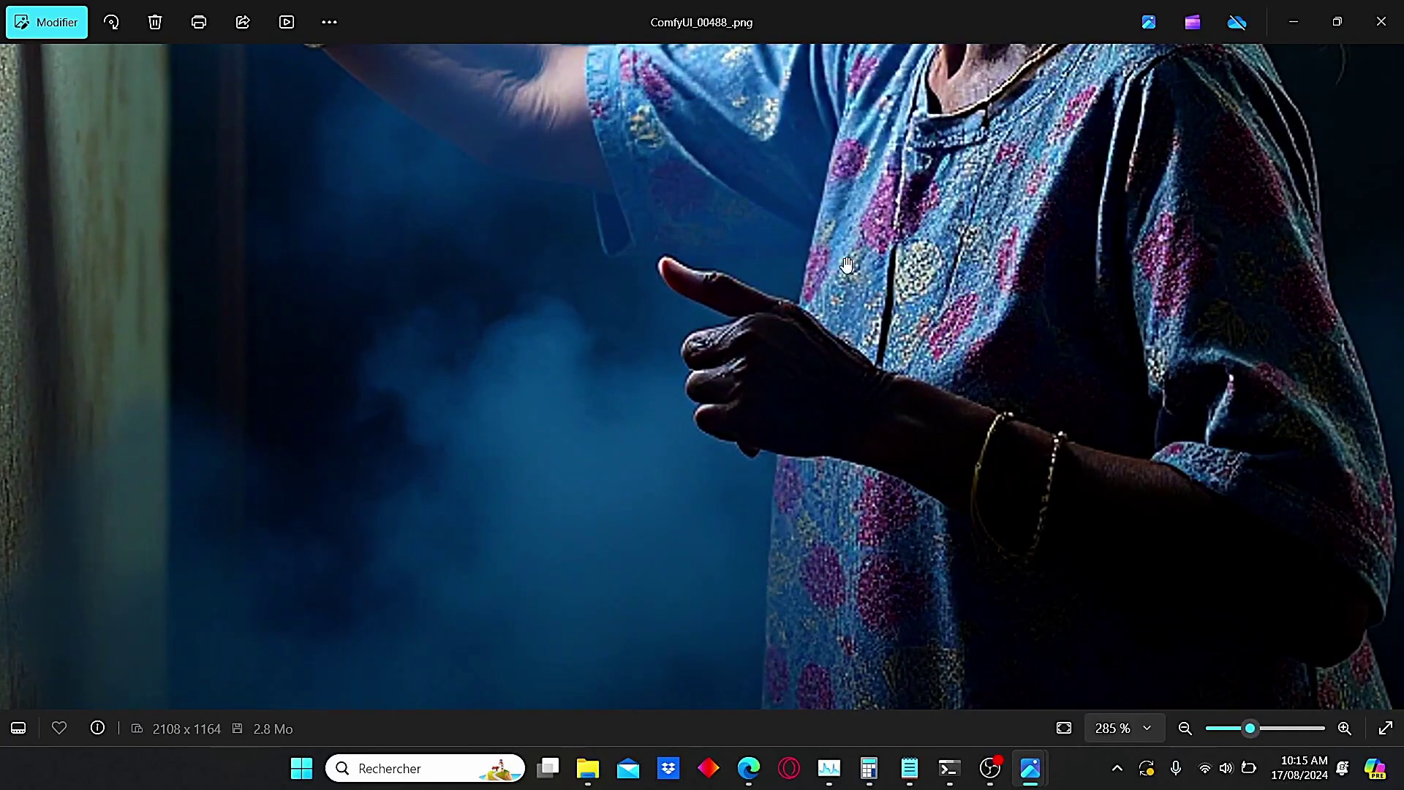
scroll(739, 450, up, 2)
scroll(690, 432, down, 4)
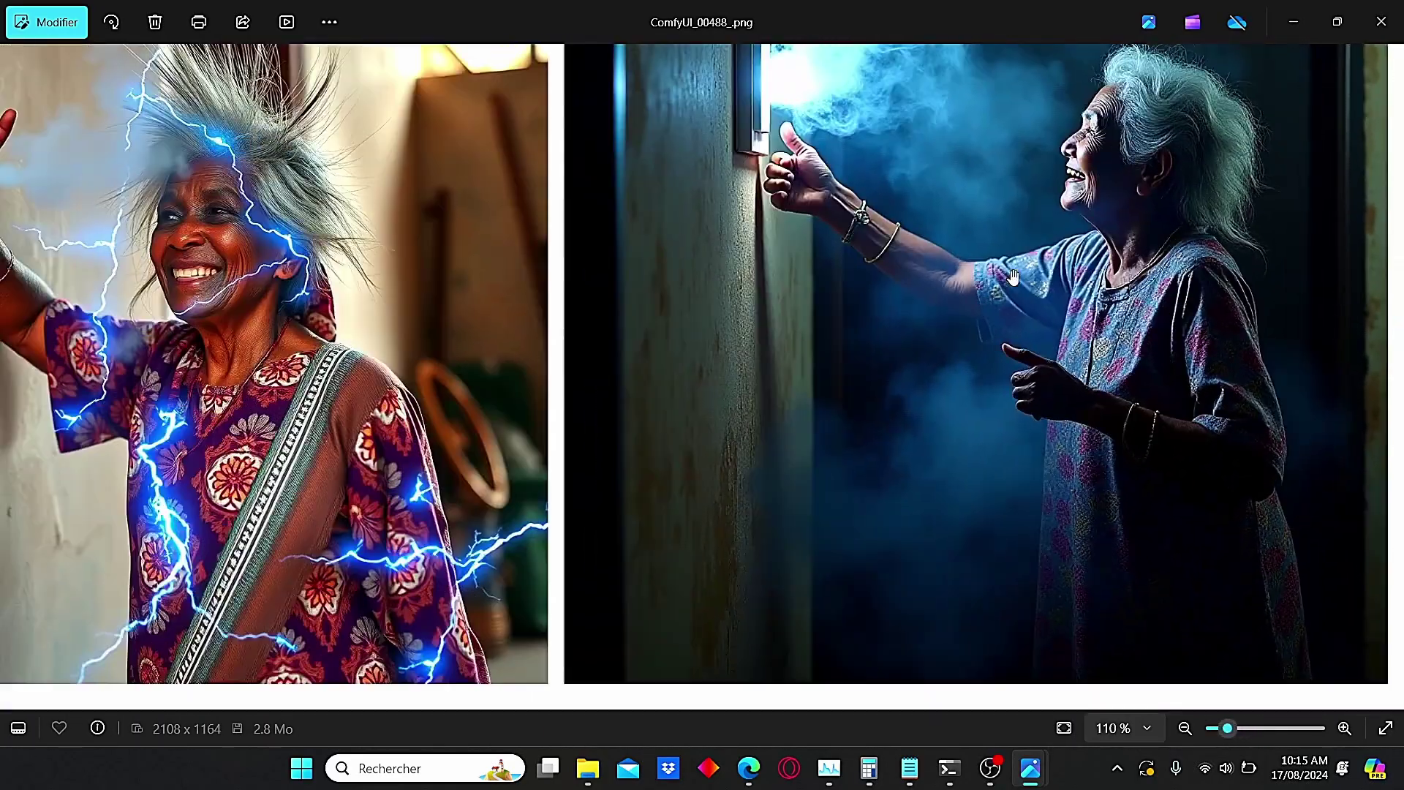
drag(1034, 252, 930, 387)
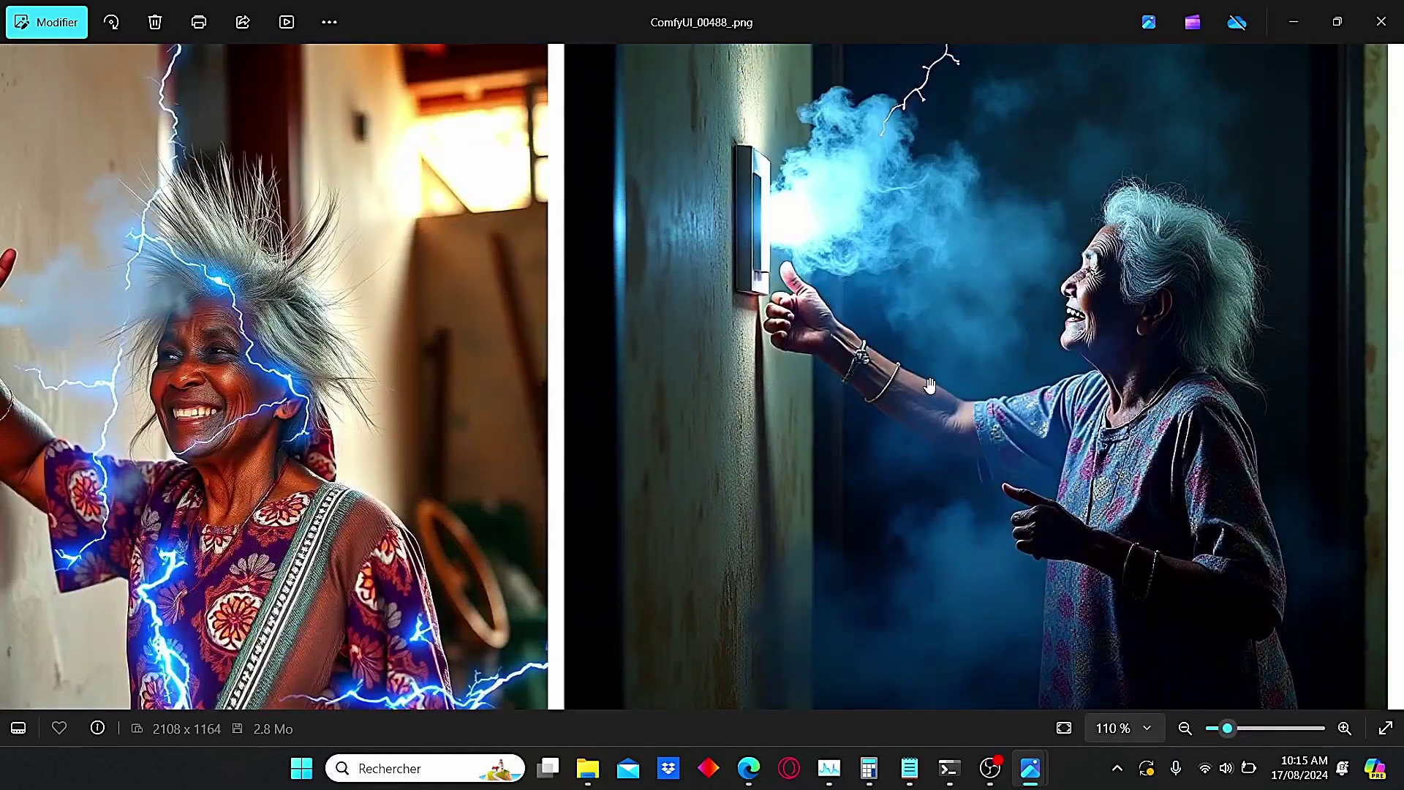
scroll(615, 495, down, 2)
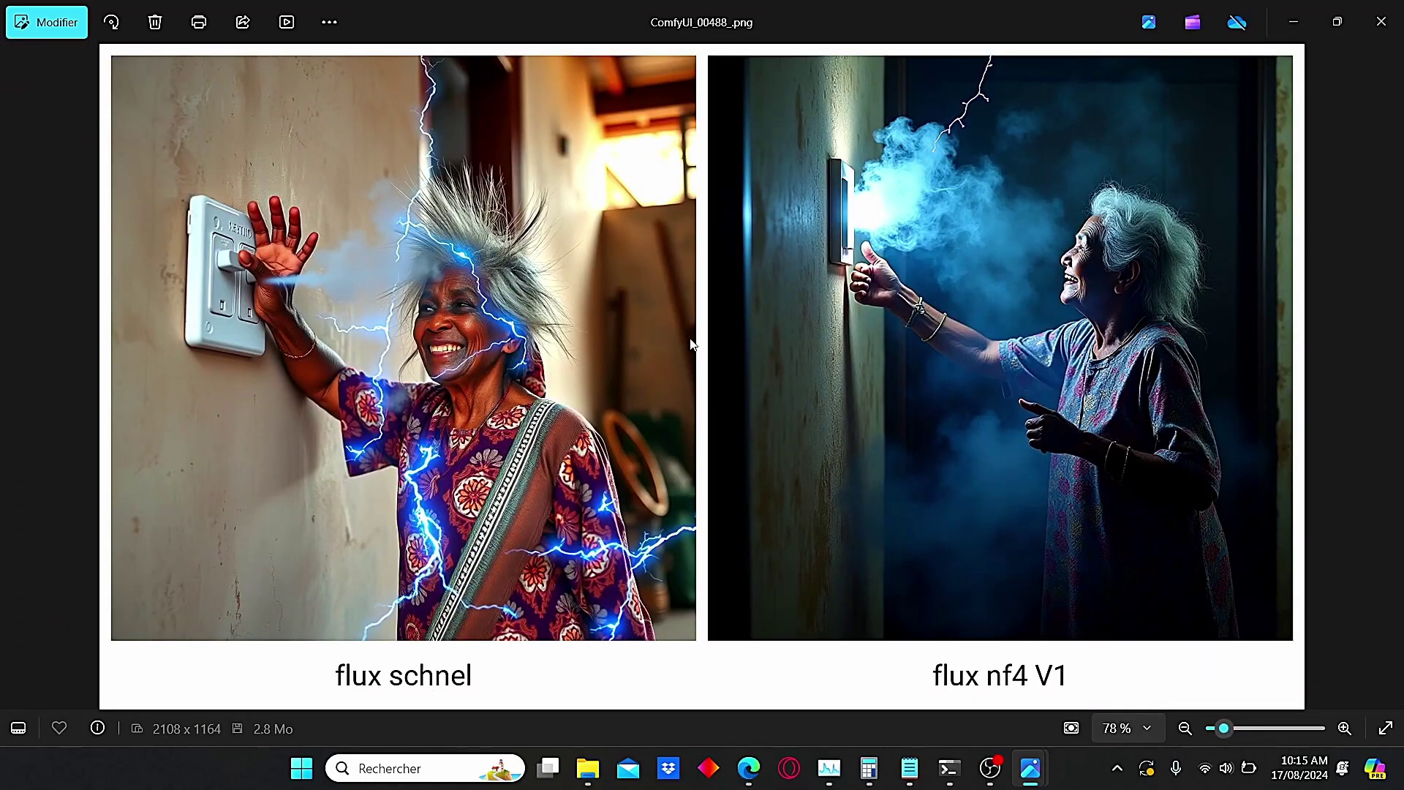
scroll(924, 266, up, 2)
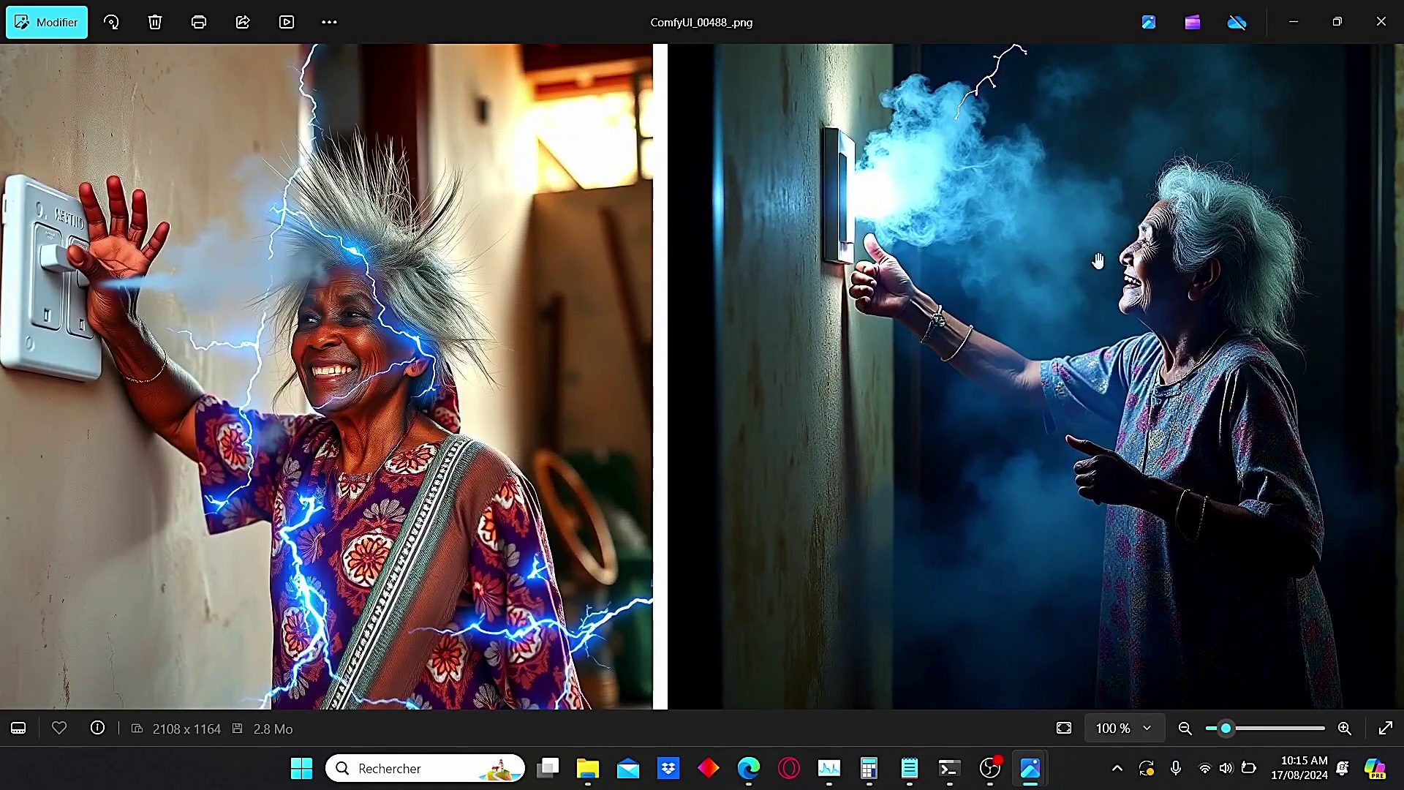
scroll(1099, 261, up, 5)
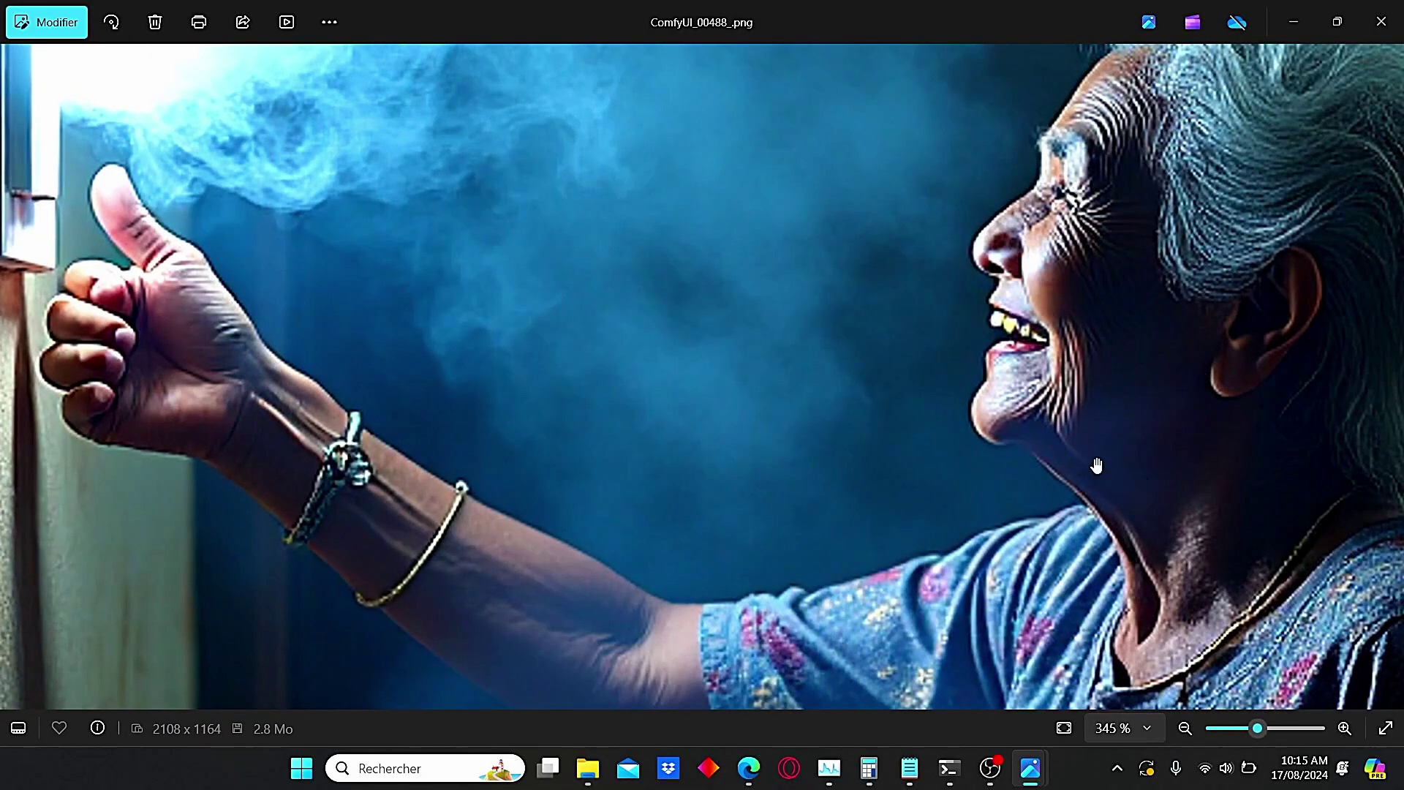
scroll(1097, 465, down, 7)
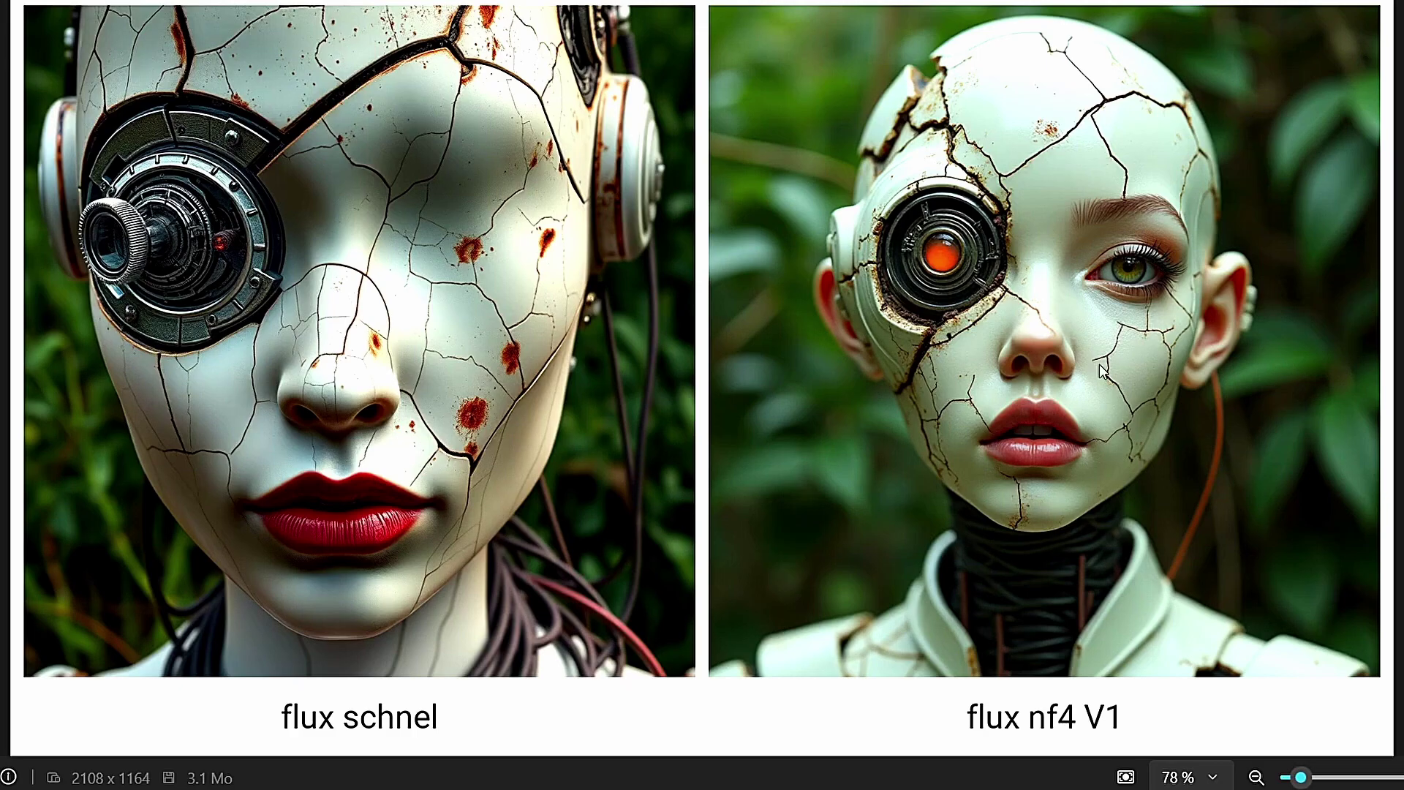
- Zoom deep into the cracked robot faces to compare eye and cheek detail
scroll(1104, 379, up, 3)
scroll(1104, 378, up, 3)
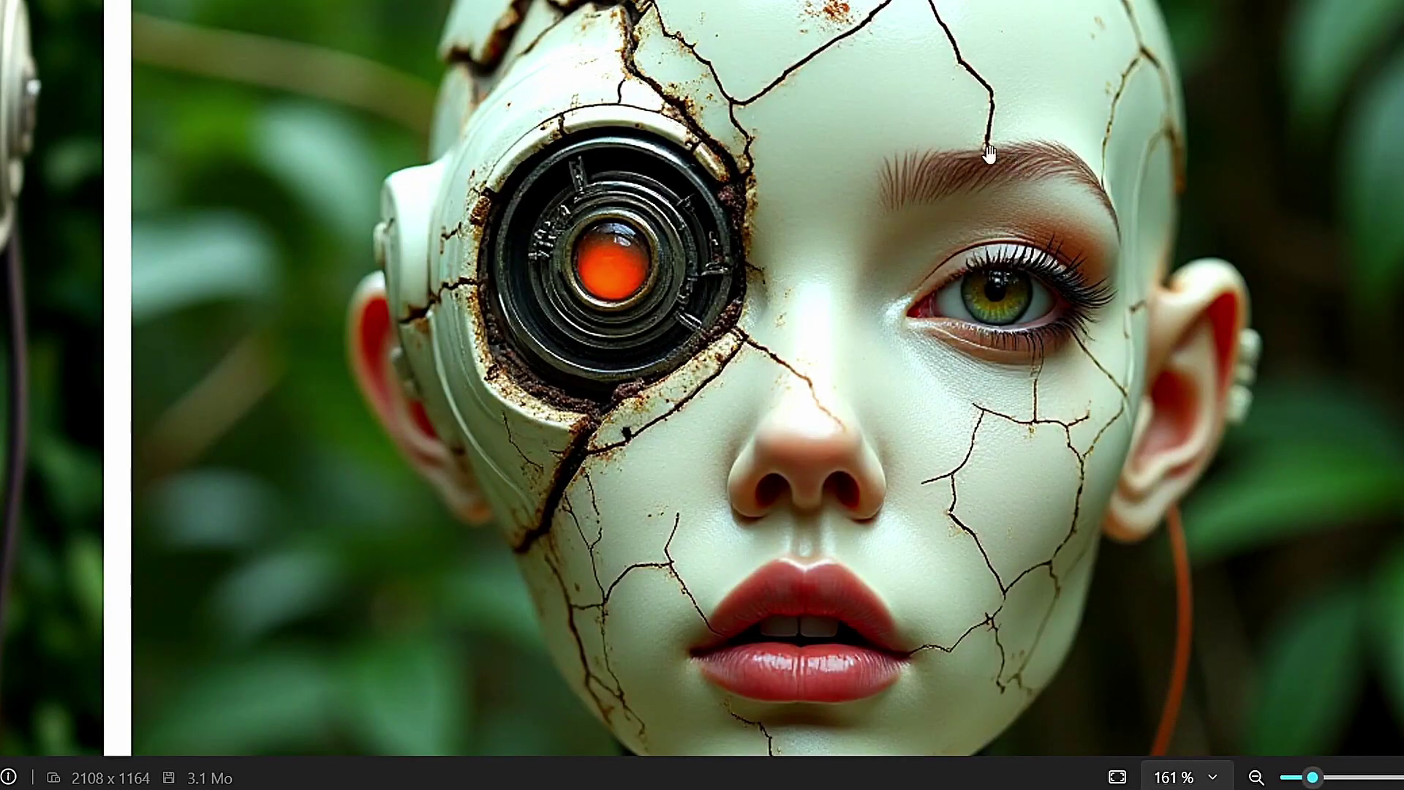
scroll(1024, 307, up, 1)
scroll(1026, 267, up, 2)
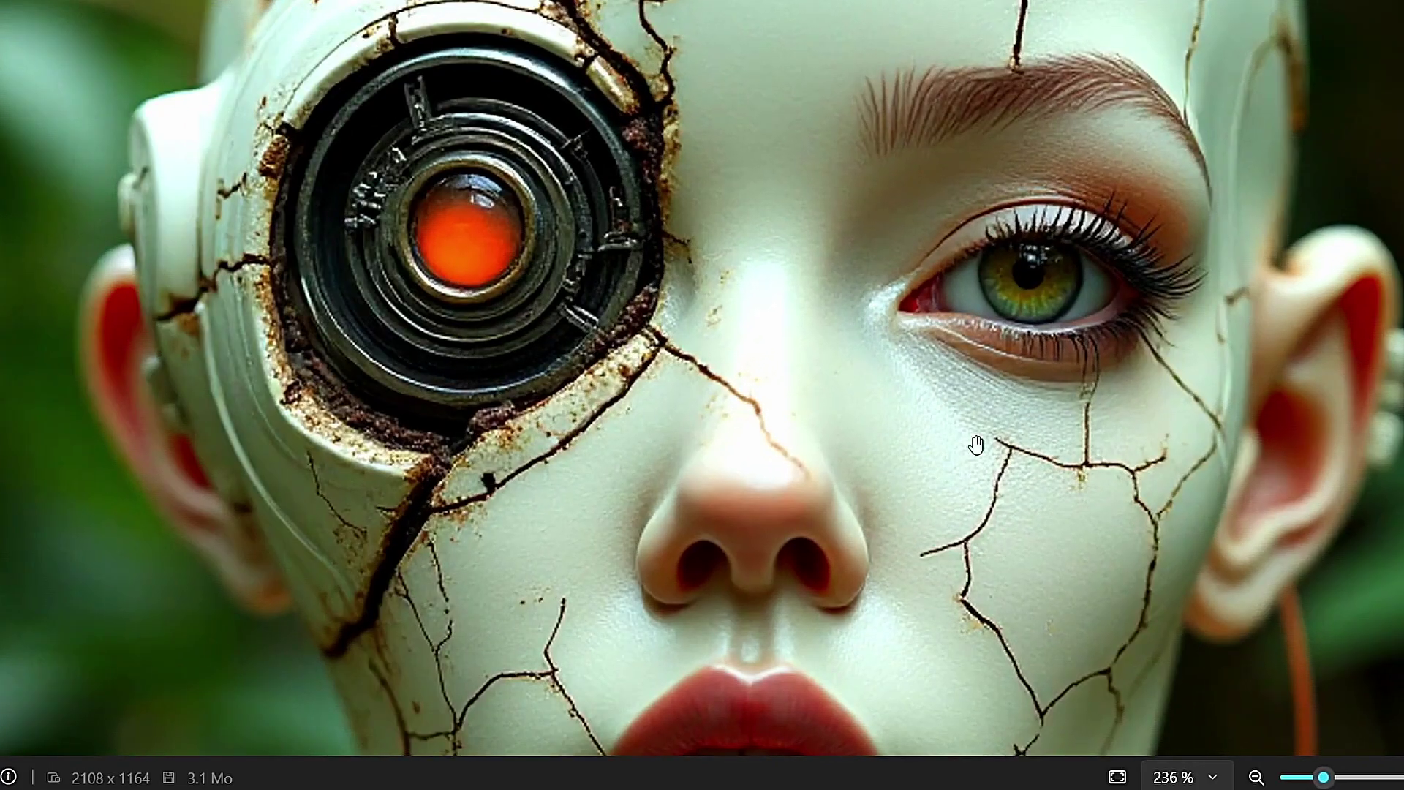
scroll(1027, 596, down, 5)
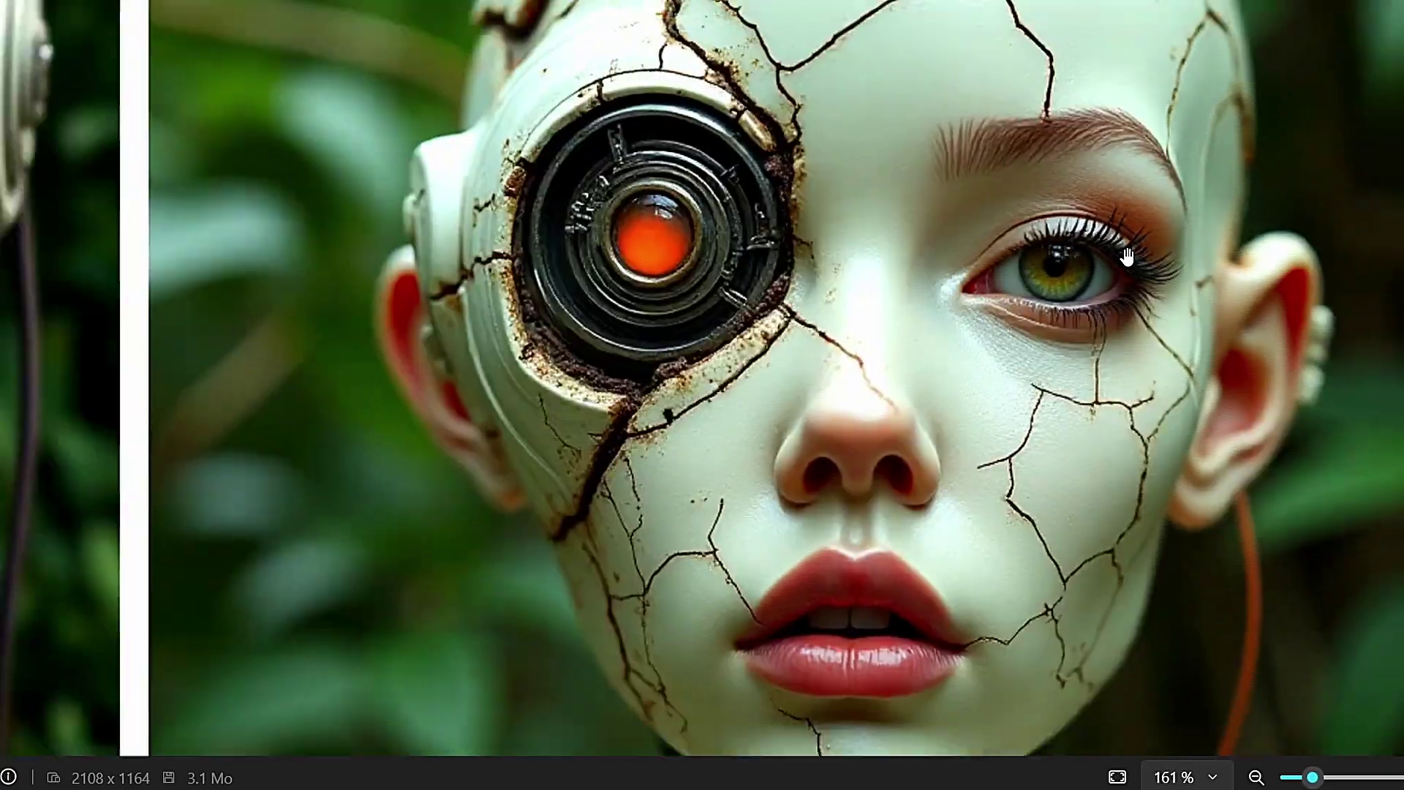
scroll(321, 401, down, 2)
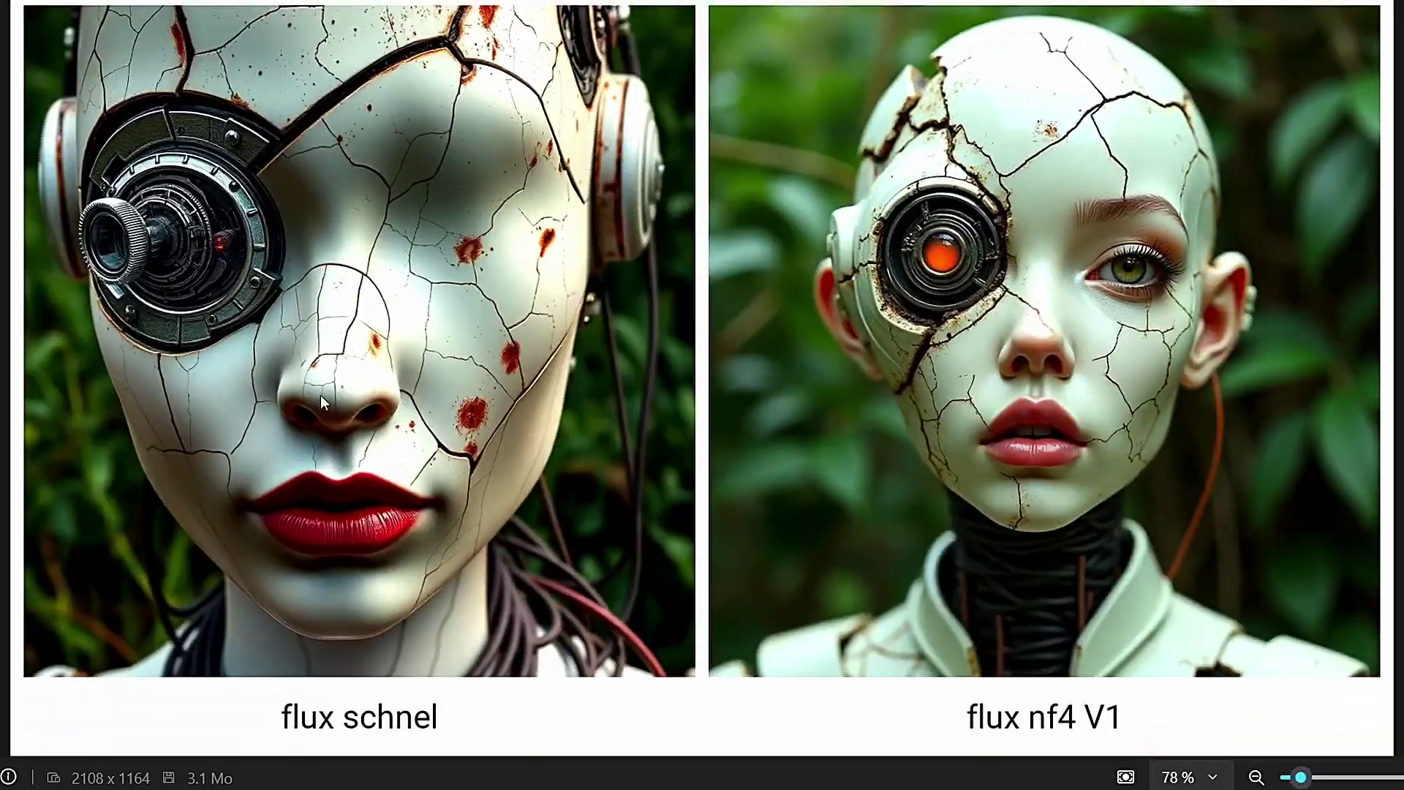
- Zoom in again, center on the robot's mechanical eye, then zoom back out
scroll(358, 422, up, 4)
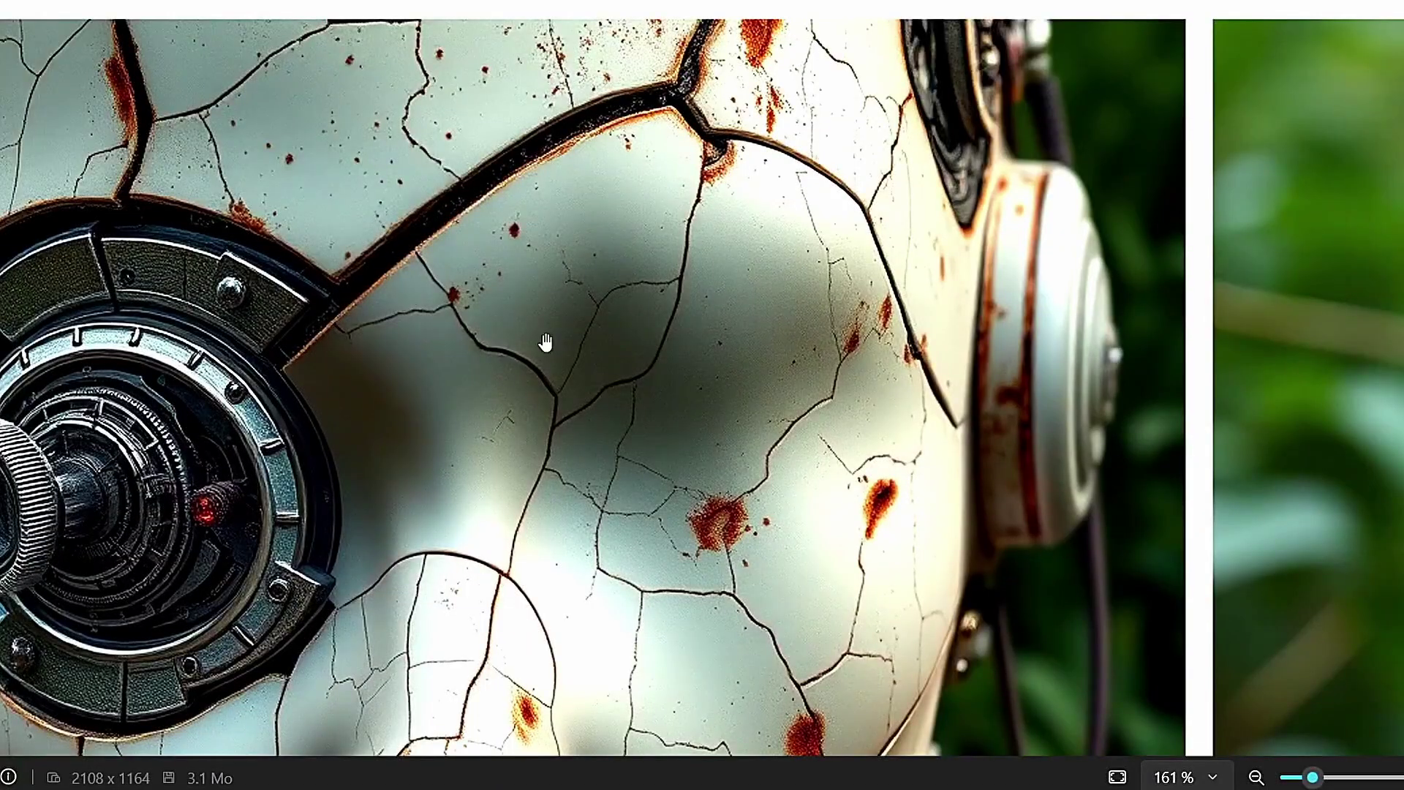
scroll(627, 366, up, 2)
scroll(344, 130, up, 3)
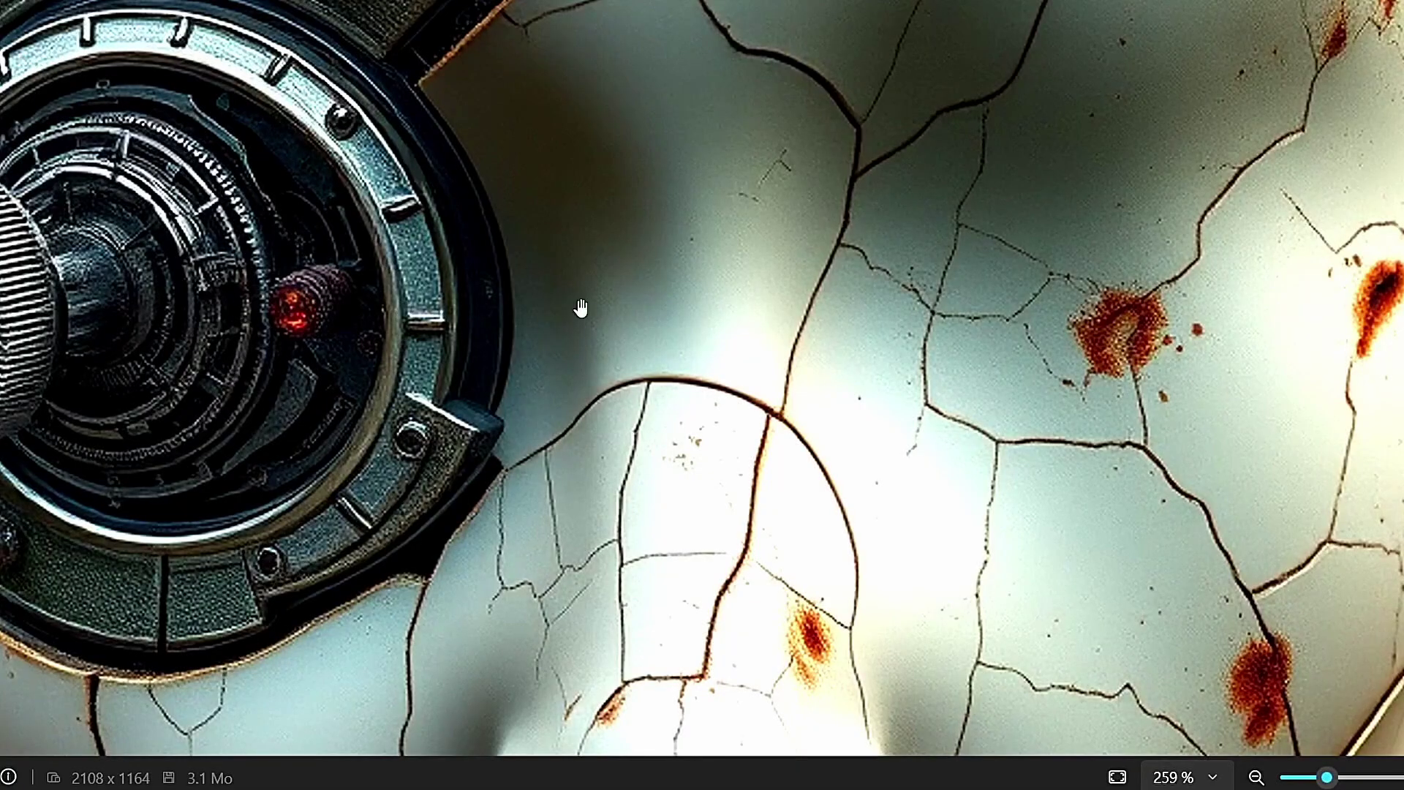
scroll(579, 308, down, 3)
scroll(580, 308, down, 4)
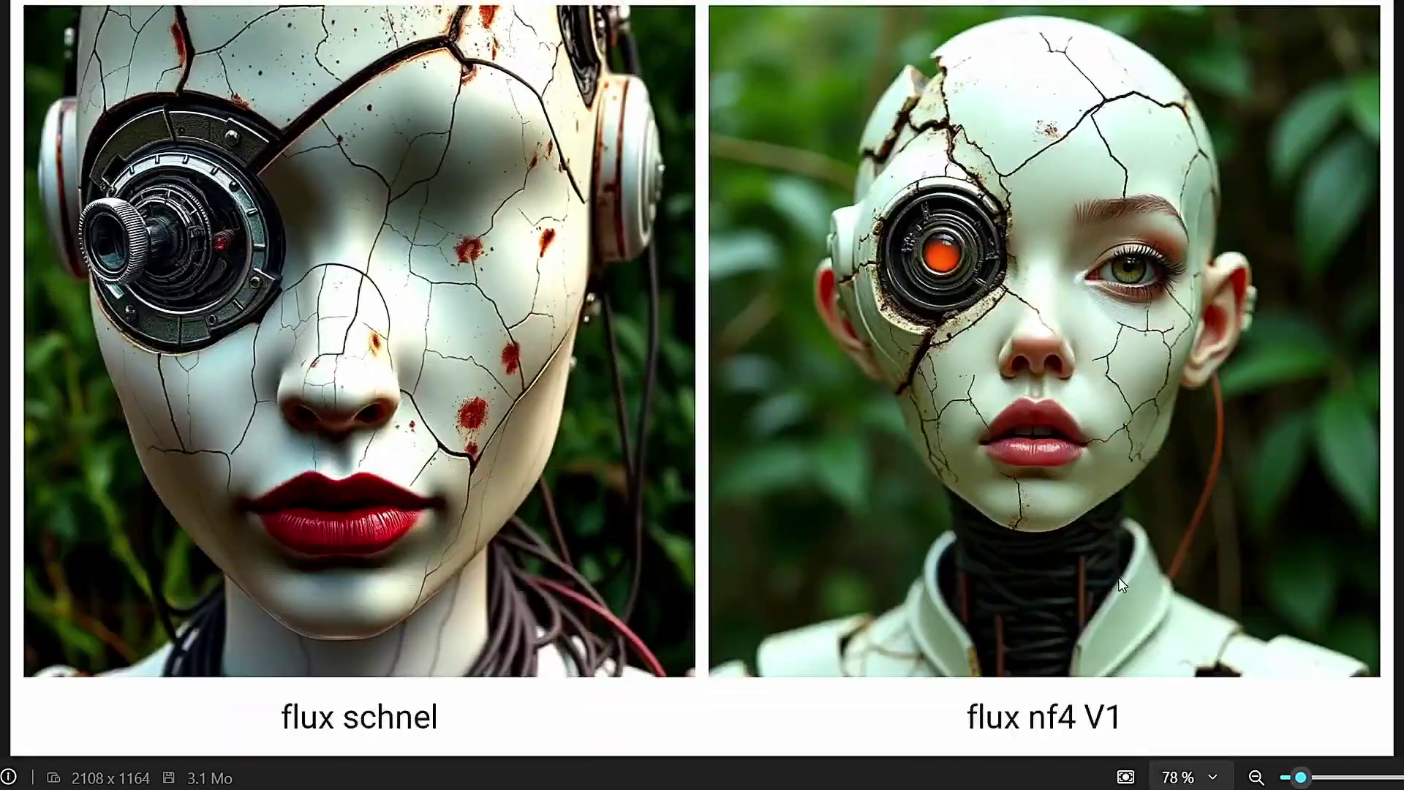
scroll(1133, 294, up, 5)
drag(1132, 294, 882, 335)
scroll(882, 334, up, 2)
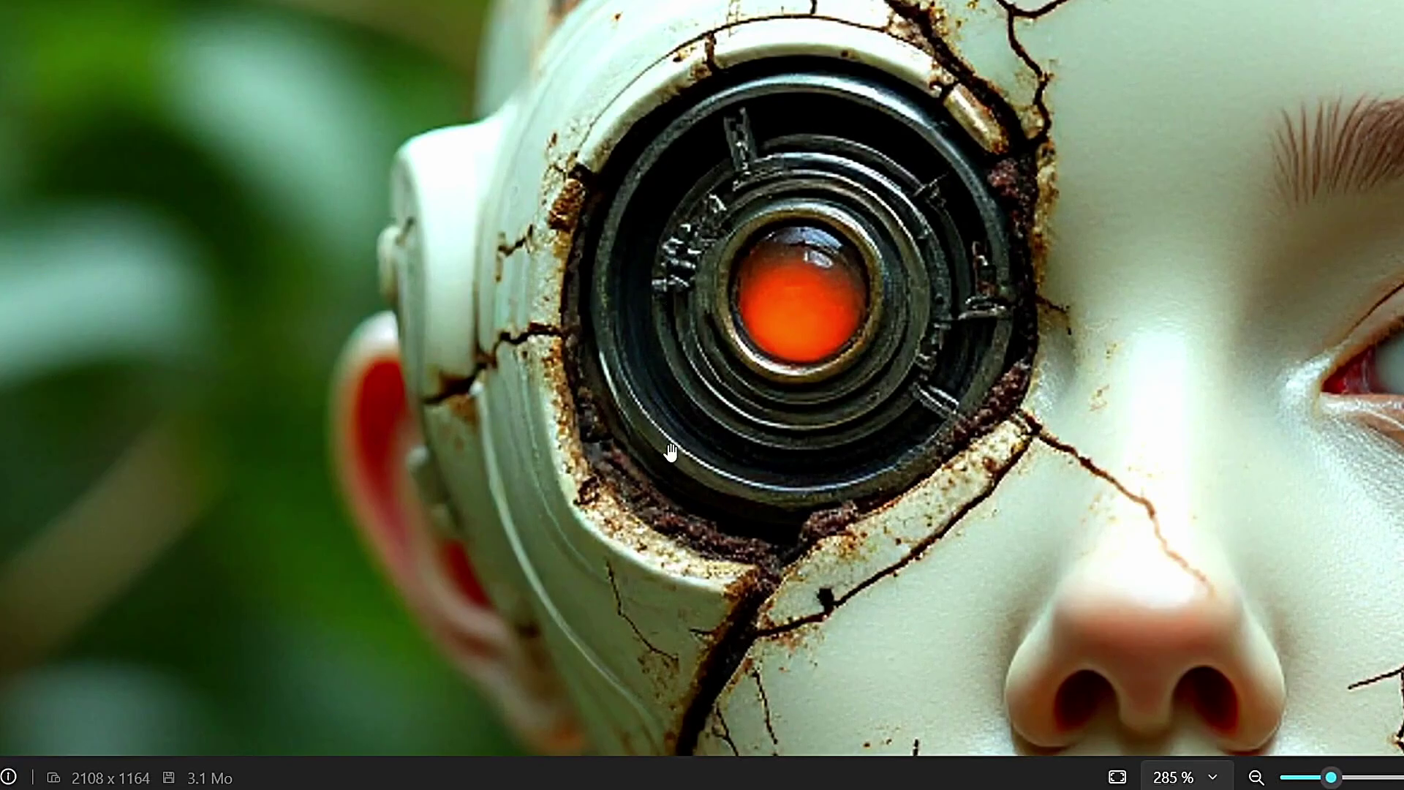
scroll(672, 460, down, 4)
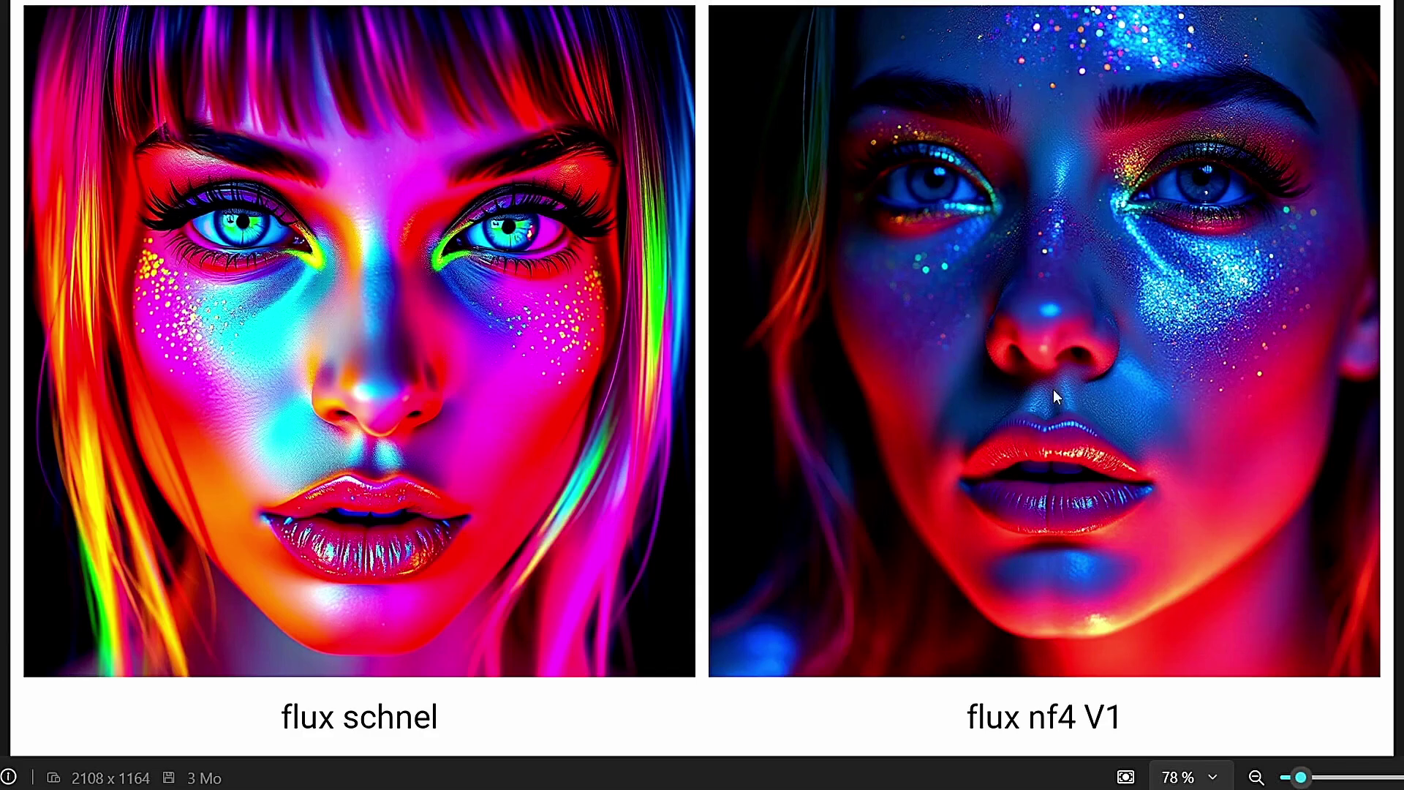
scroll(920, 367, up, 5)
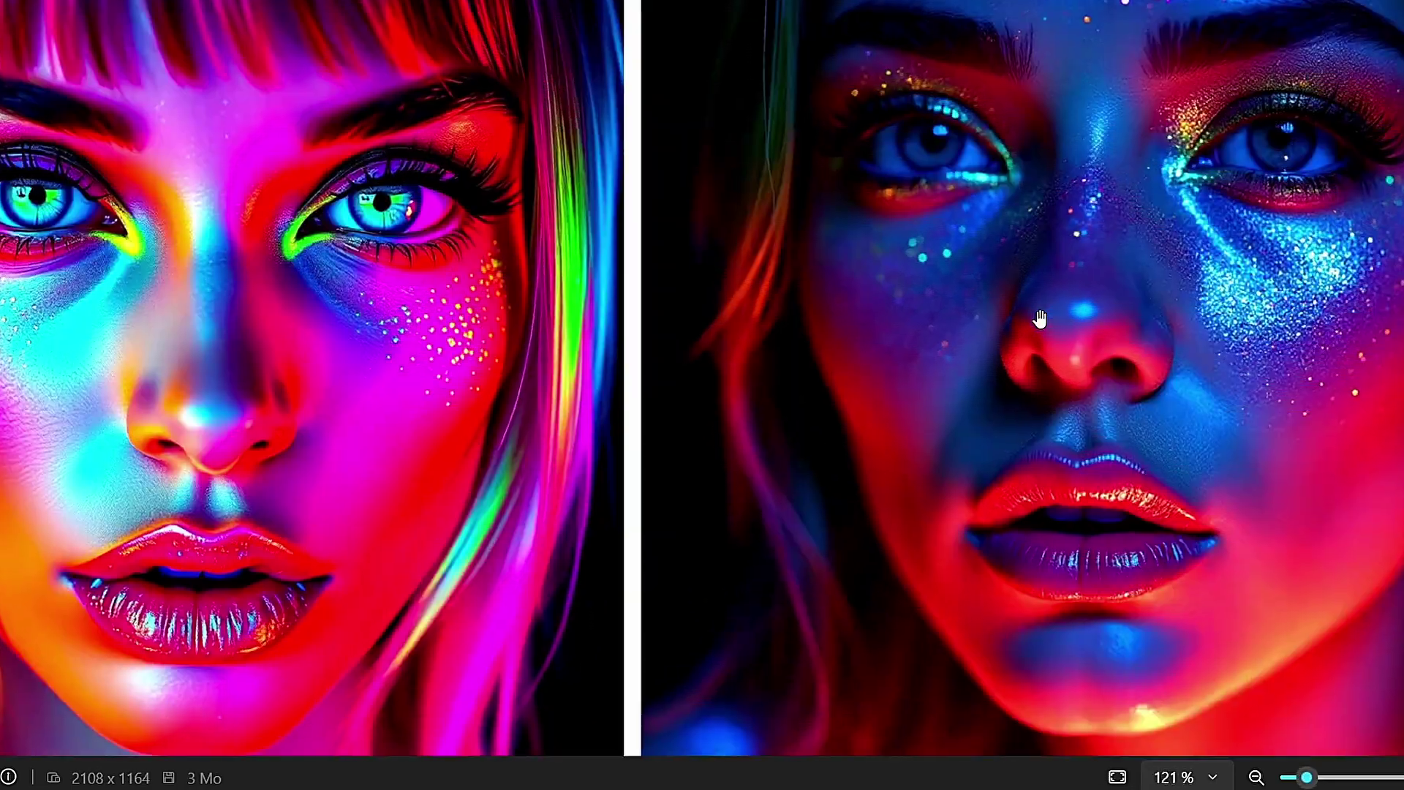
drag(349, 421, 559, 434)
scroll(585, 446, up, 2)
scroll(326, 570, up, 3)
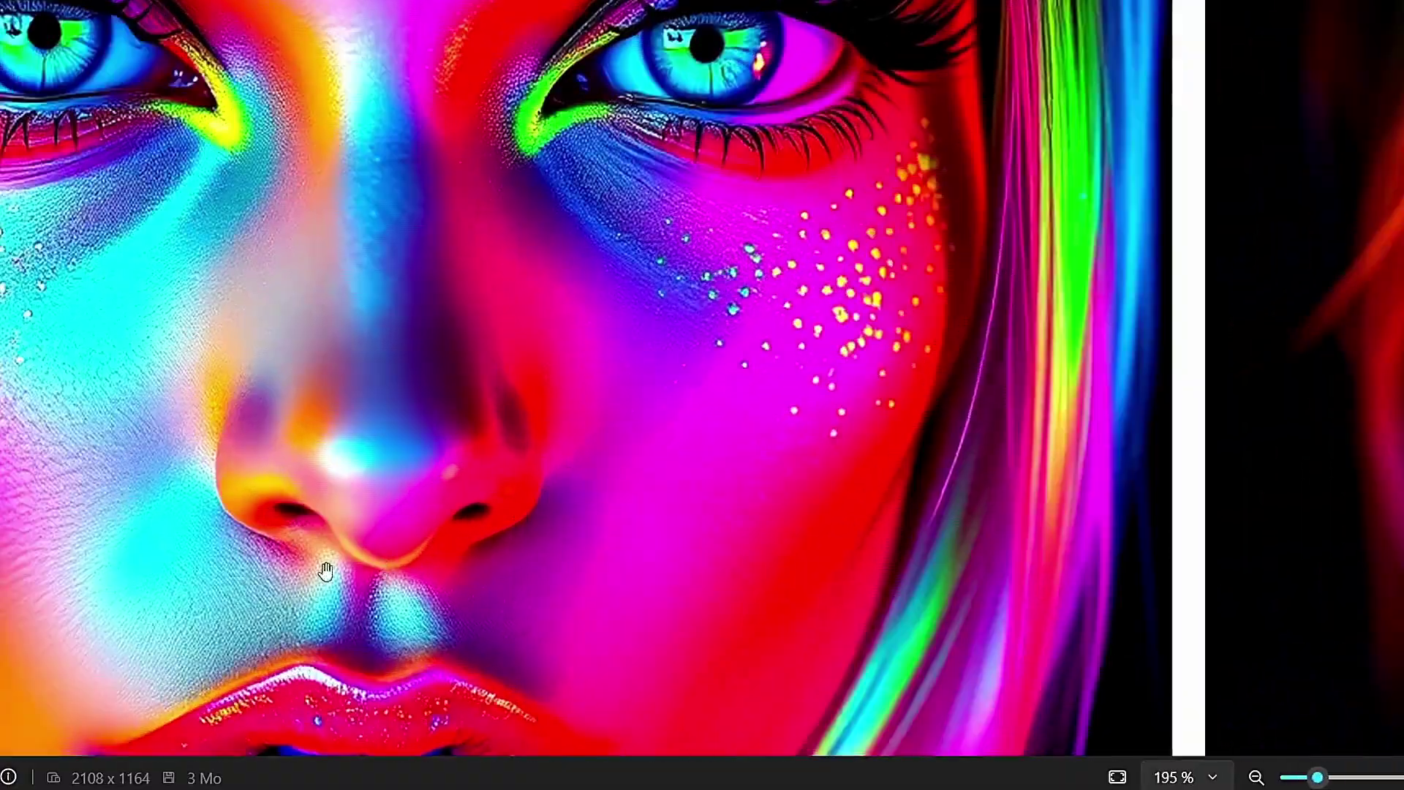
drag(326, 570, 709, 345)
scroll(556, 310, up, 1)
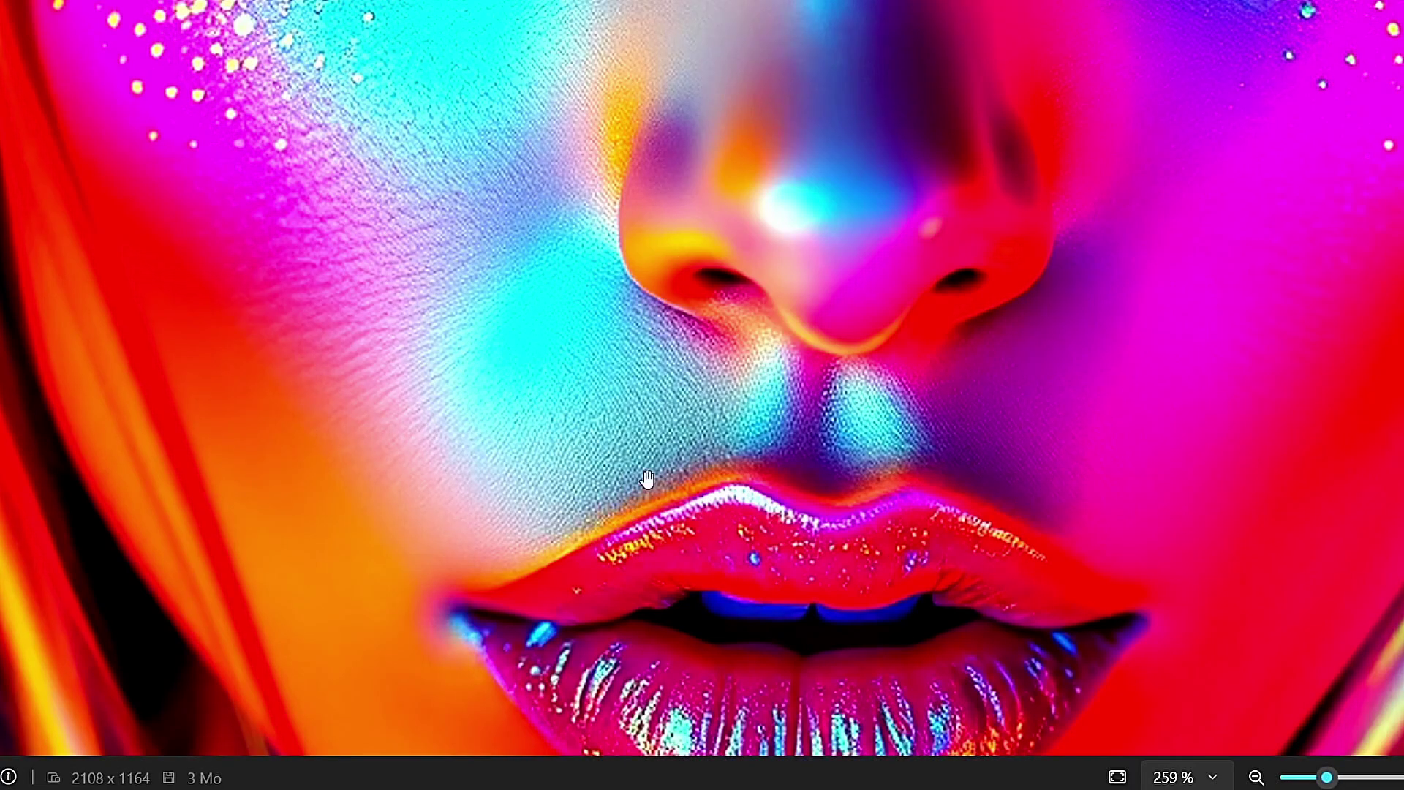
scroll(505, 337, down, 1)
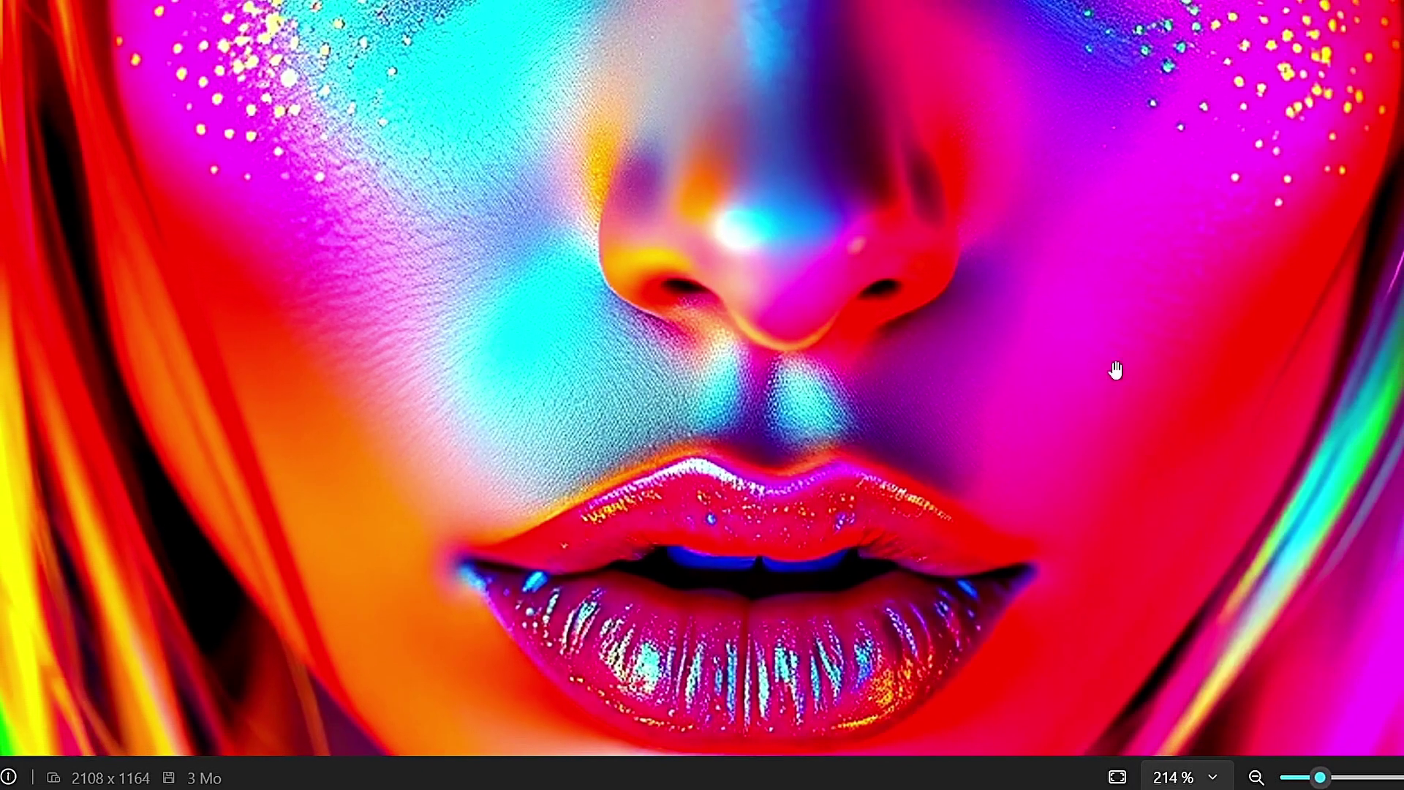
scroll(1112, 359, down, 4)
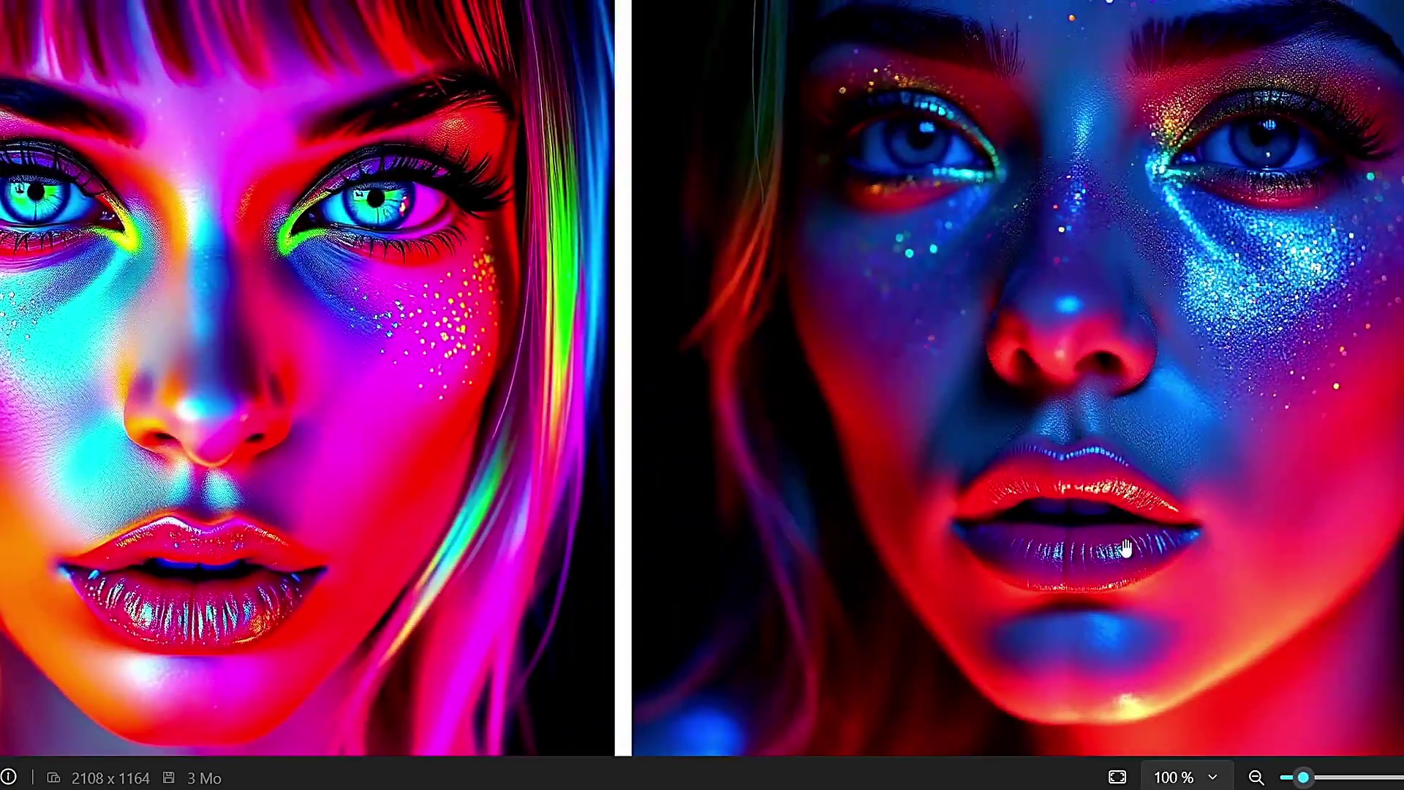
scroll(1163, 406, up, 3)
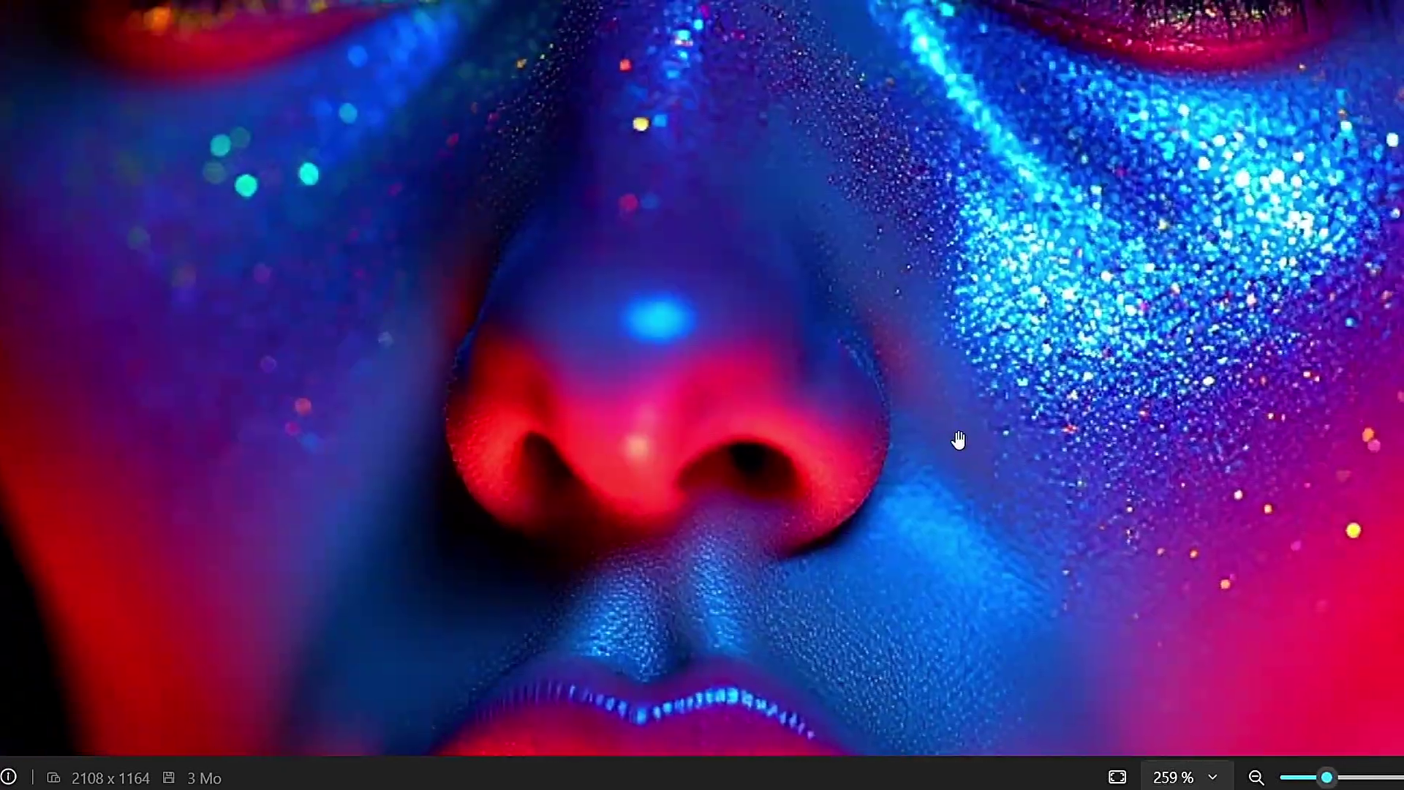
scroll(1192, 519, down, 3)
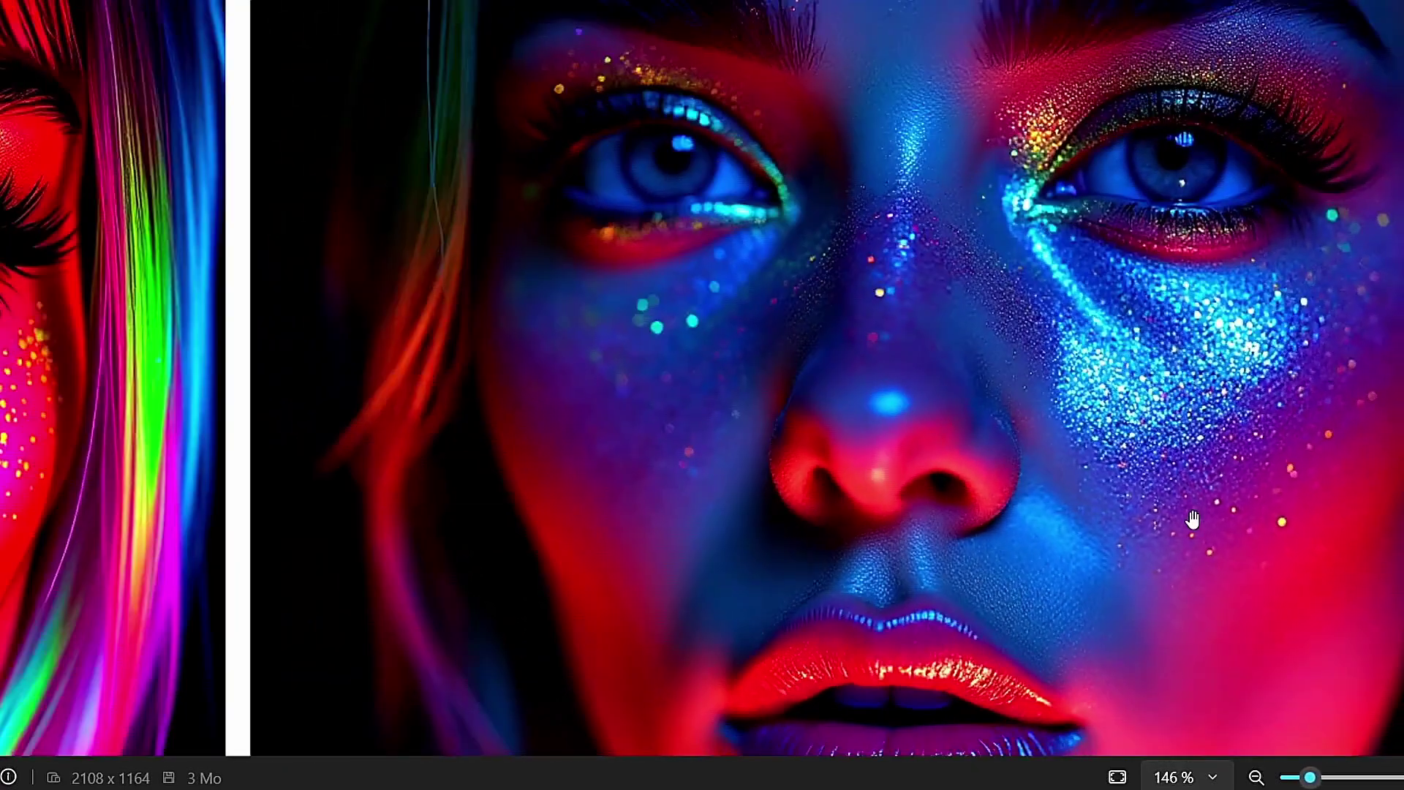
drag(932, 211, 929, 58)
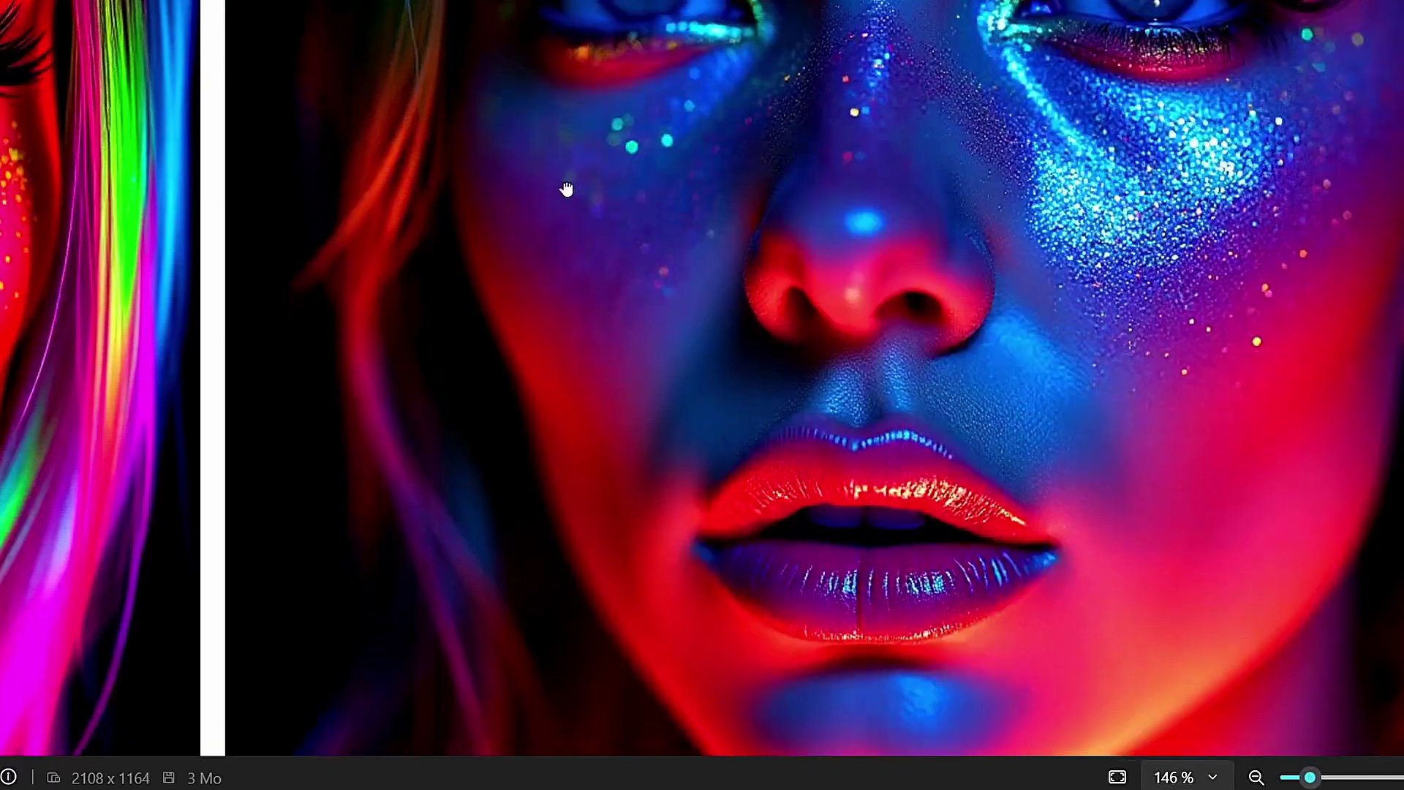
scroll(821, 398, up, 4)
scroll(516, 405, down, 5)
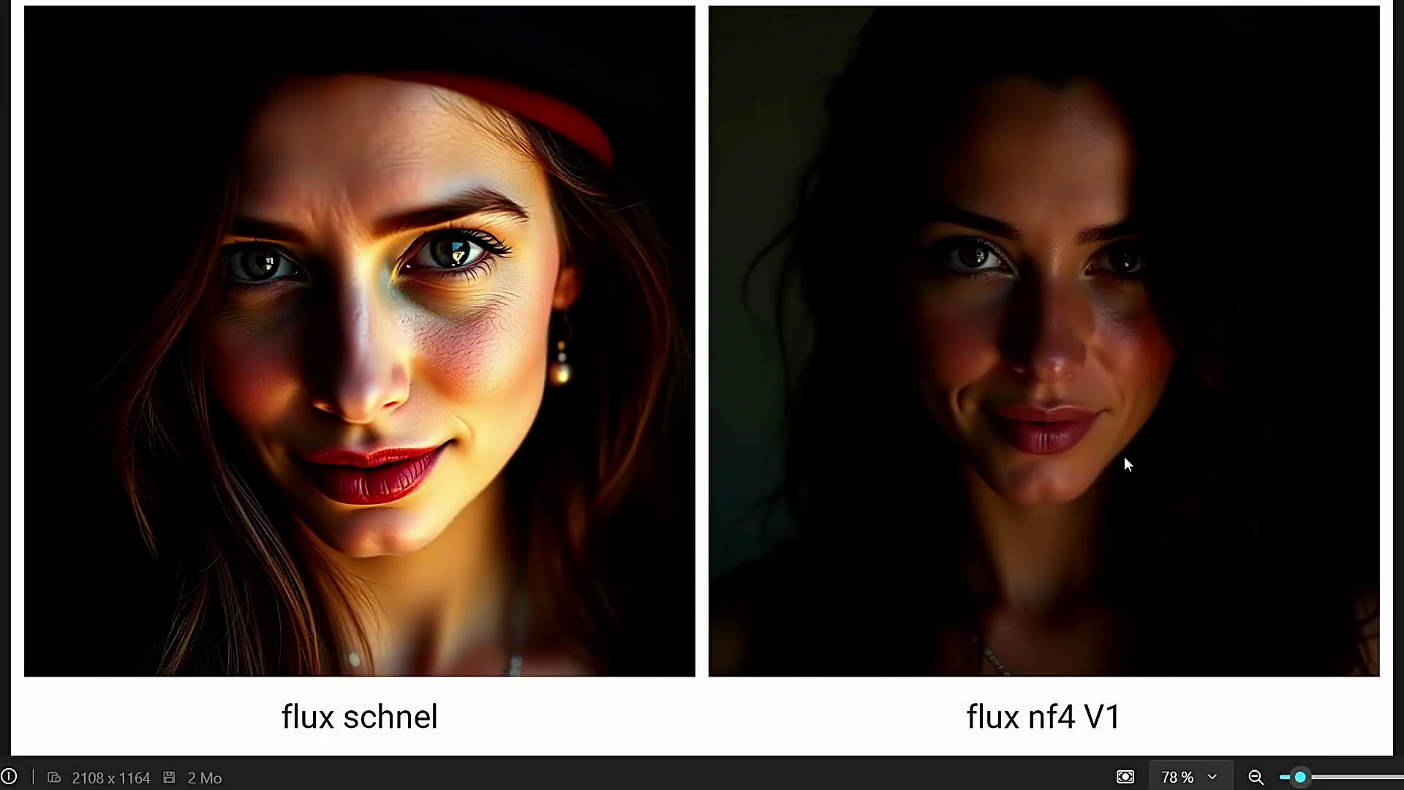
scroll(483, 401, up, 3)
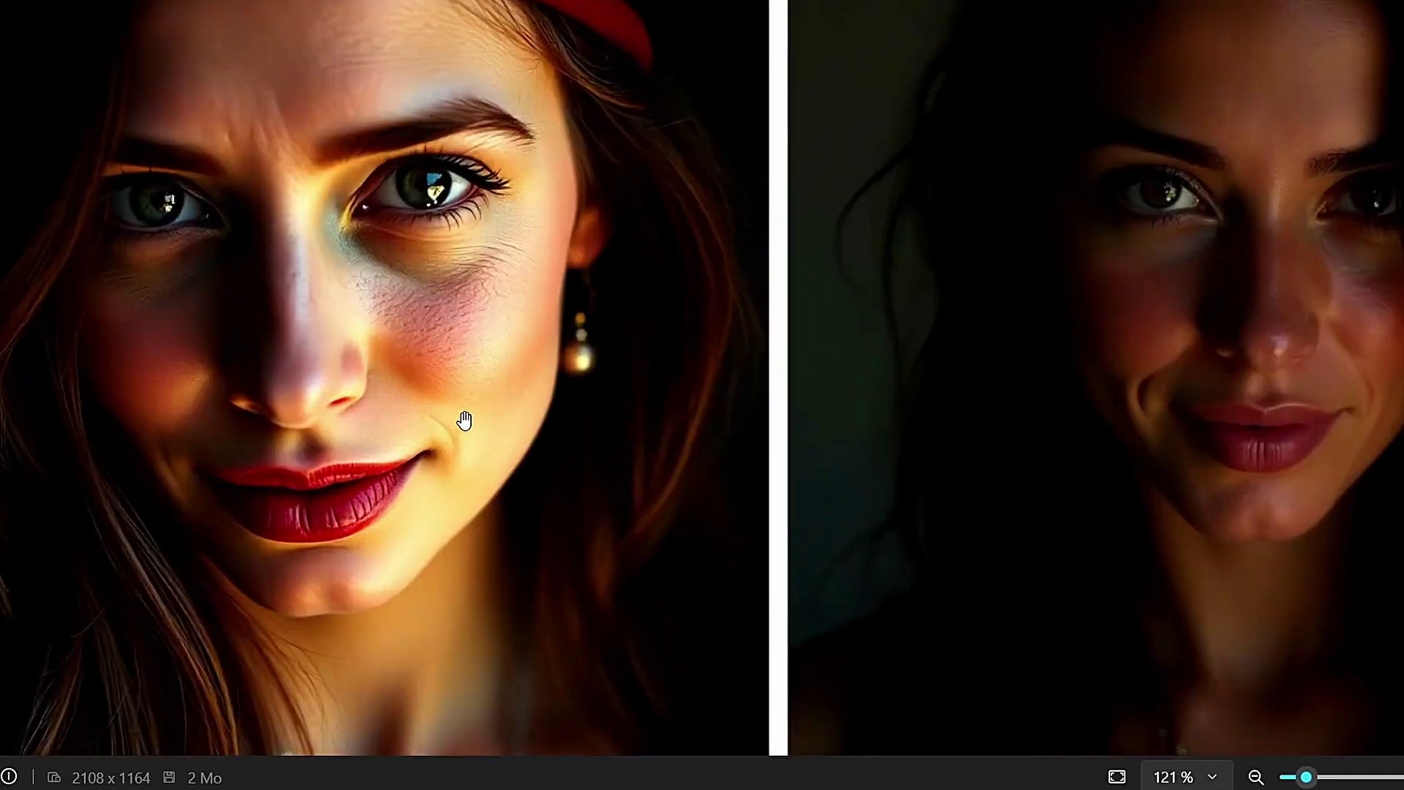
drag(463, 407, 702, 627)
scroll(702, 627, down, 1)
scroll(1050, 522, down, 3)
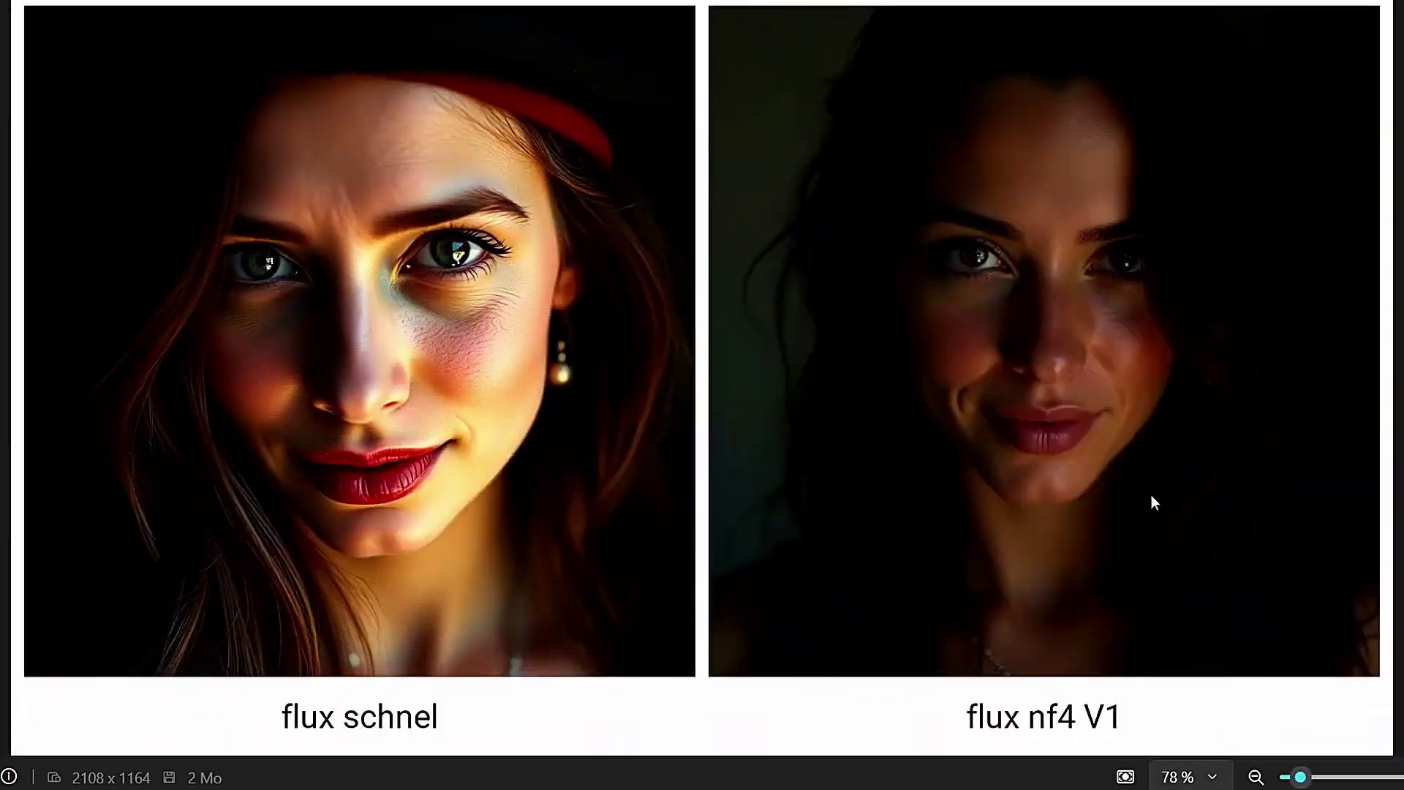
scroll(947, 392, up, 5)
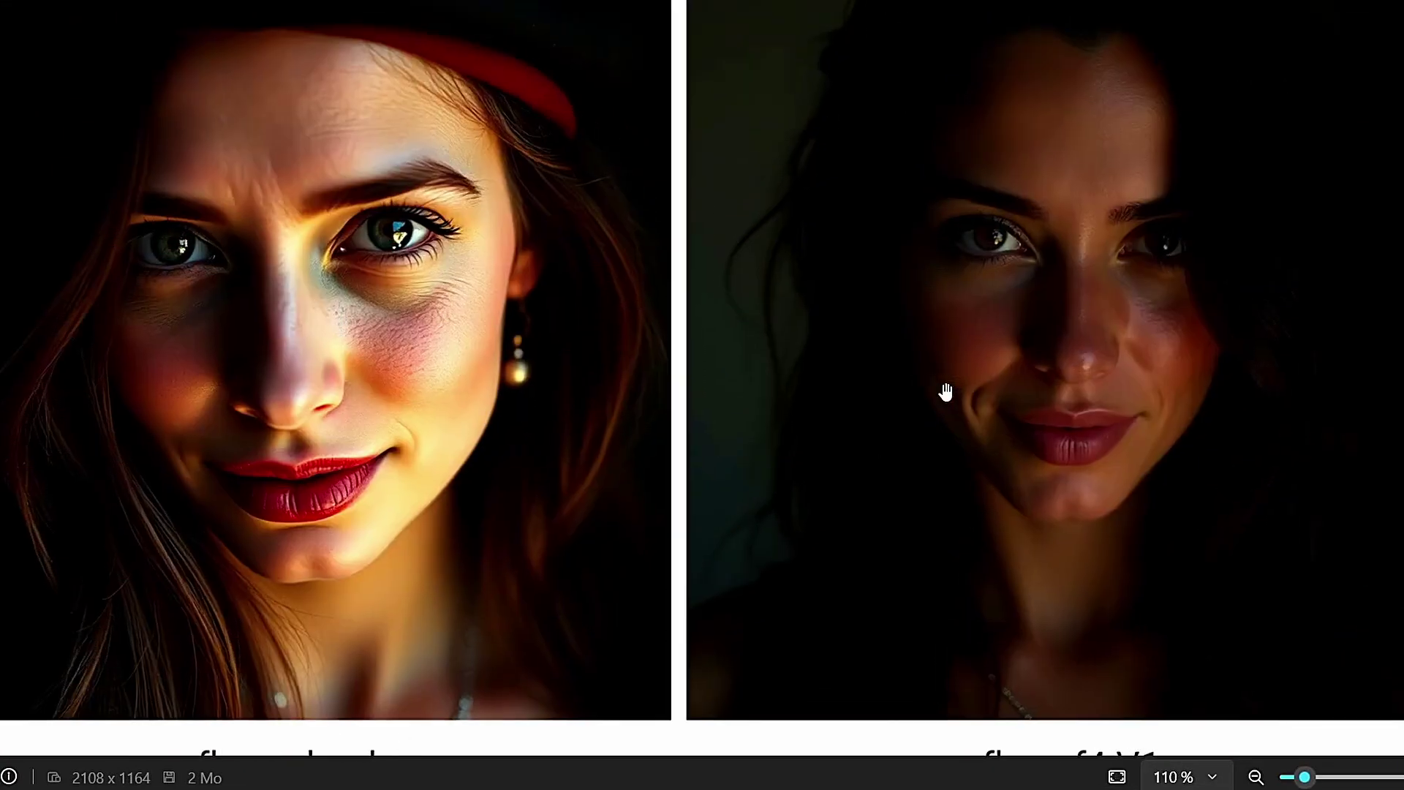
drag(1192, 317, 832, 412)
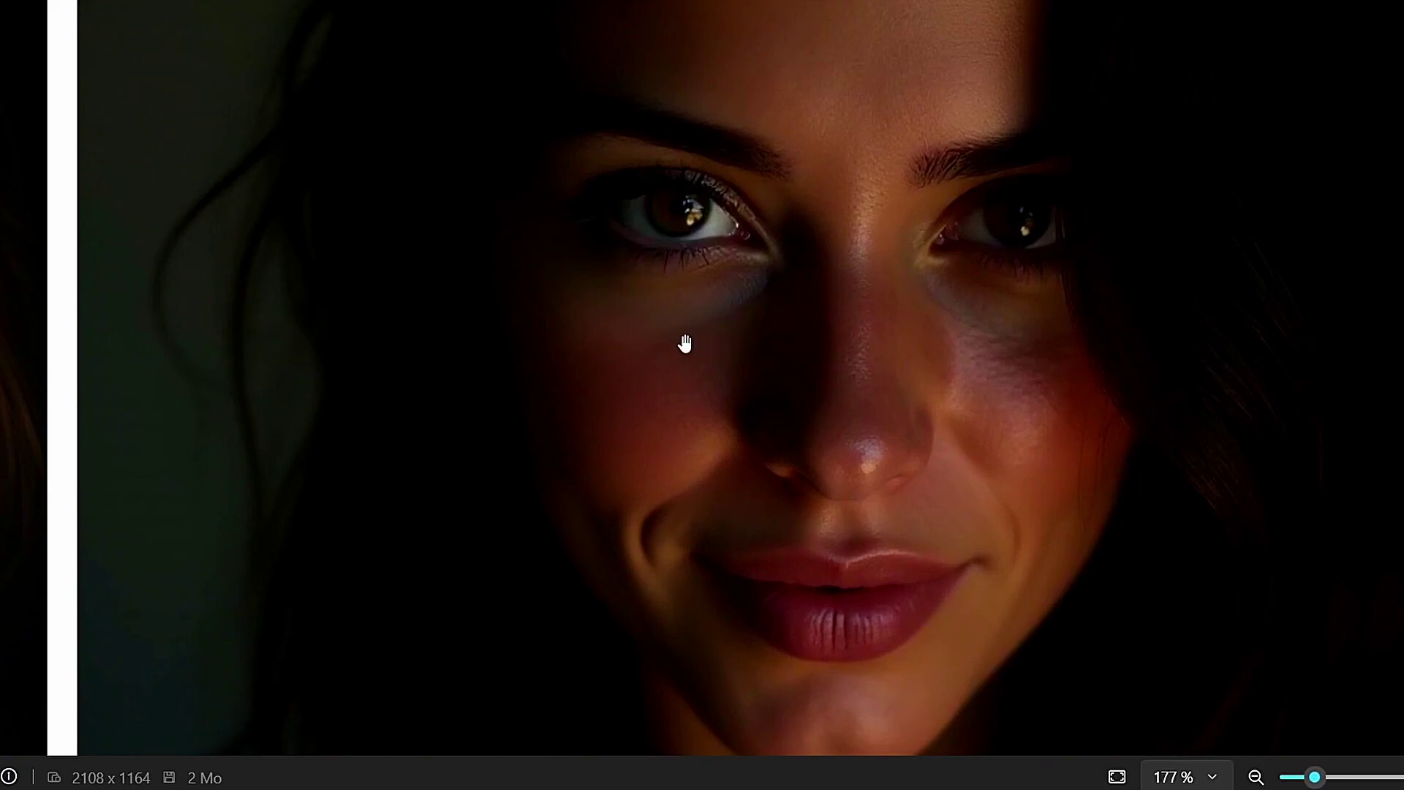
scroll(678, 361, down, 3)
scroll(938, 330, up, 4)
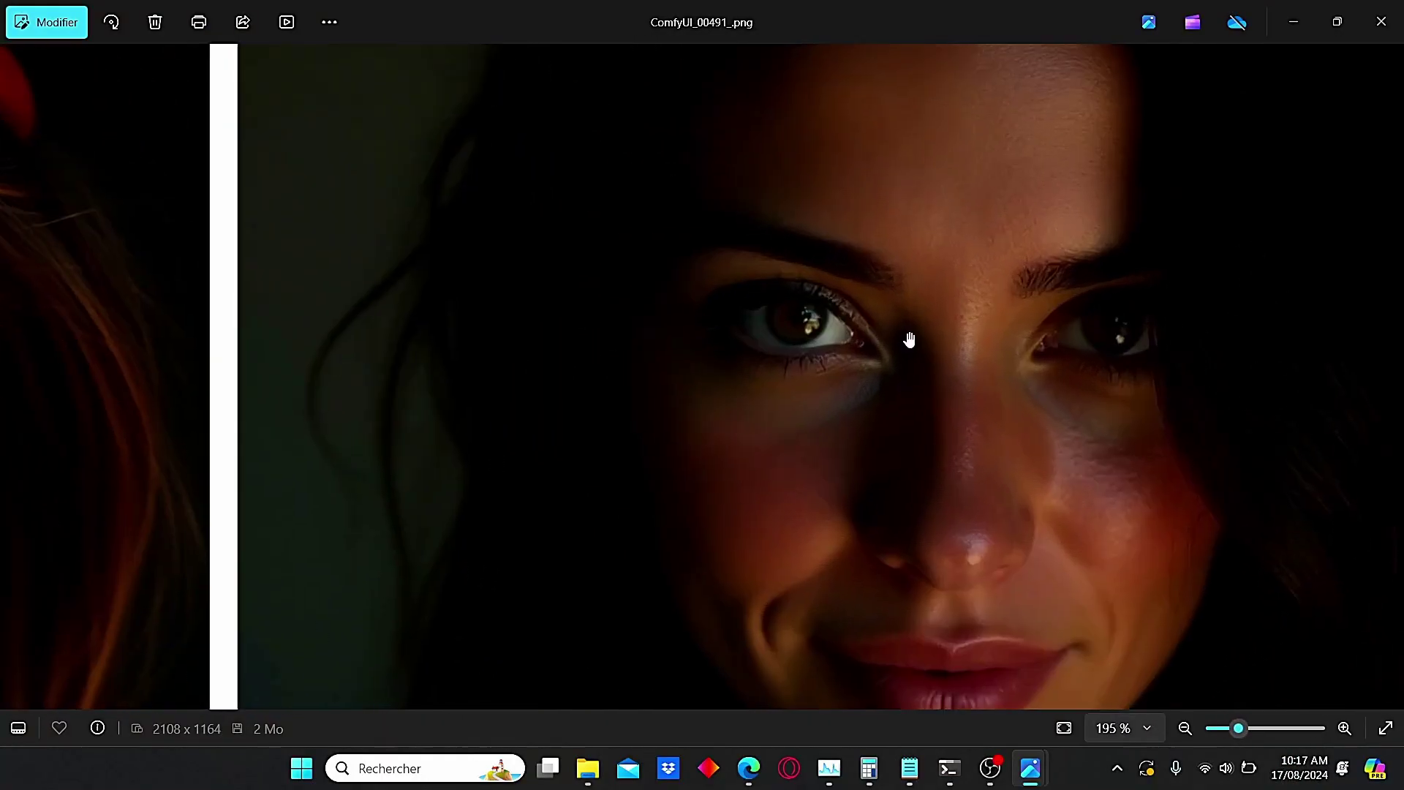
scroll(692, 490, down, 3)
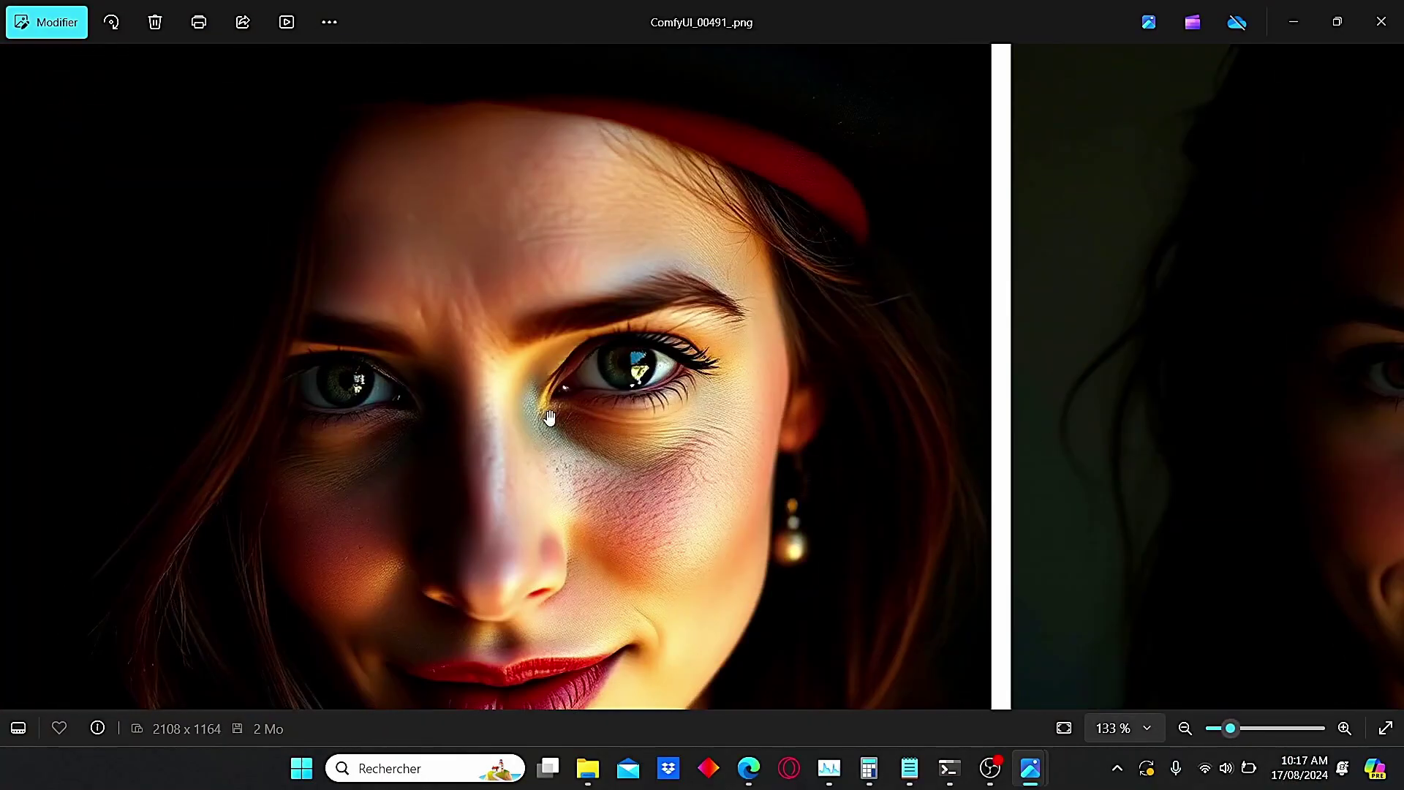
scroll(649, 501, up, 3)
drag(692, 600, 702, 410)
scroll(651, 392, up, 2)
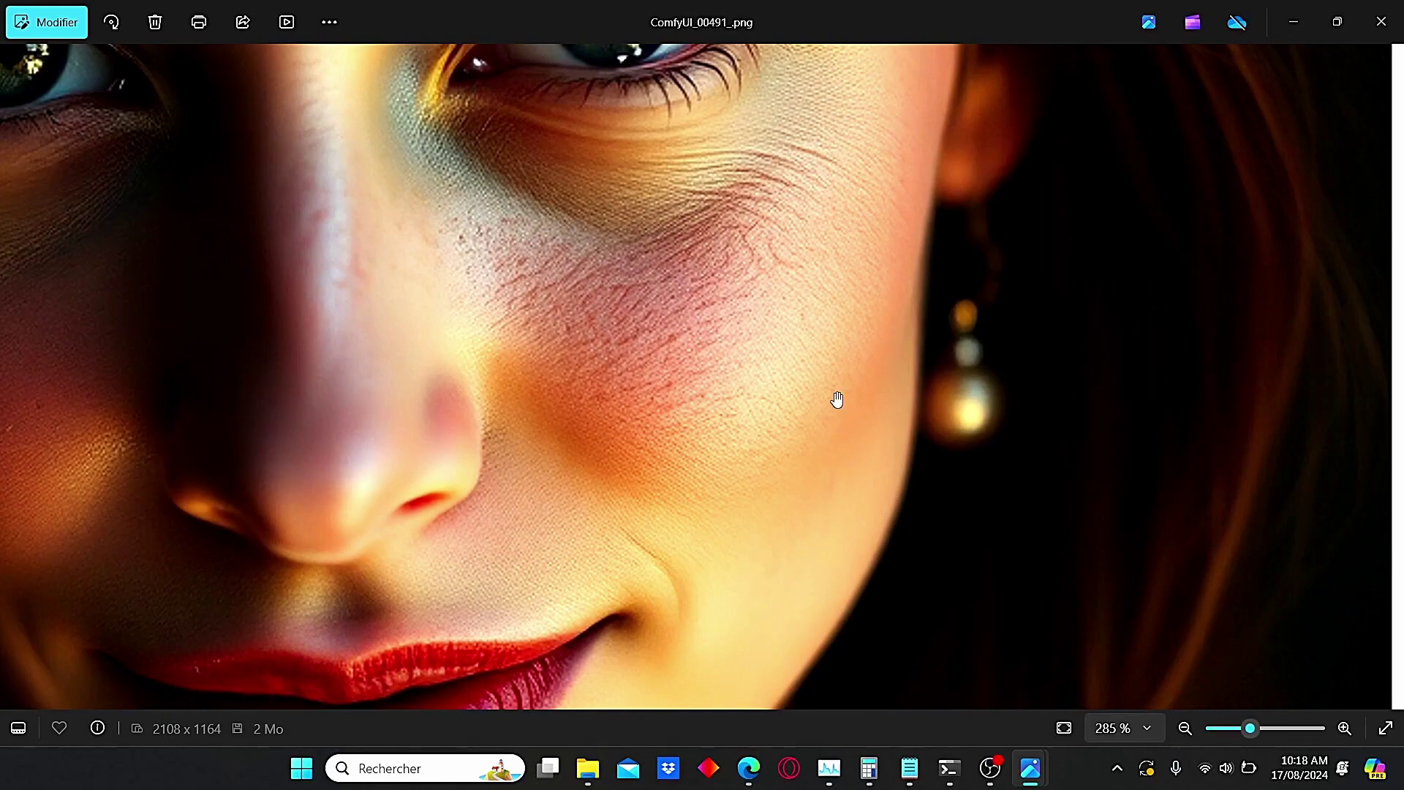
scroll(811, 417, down, 6)
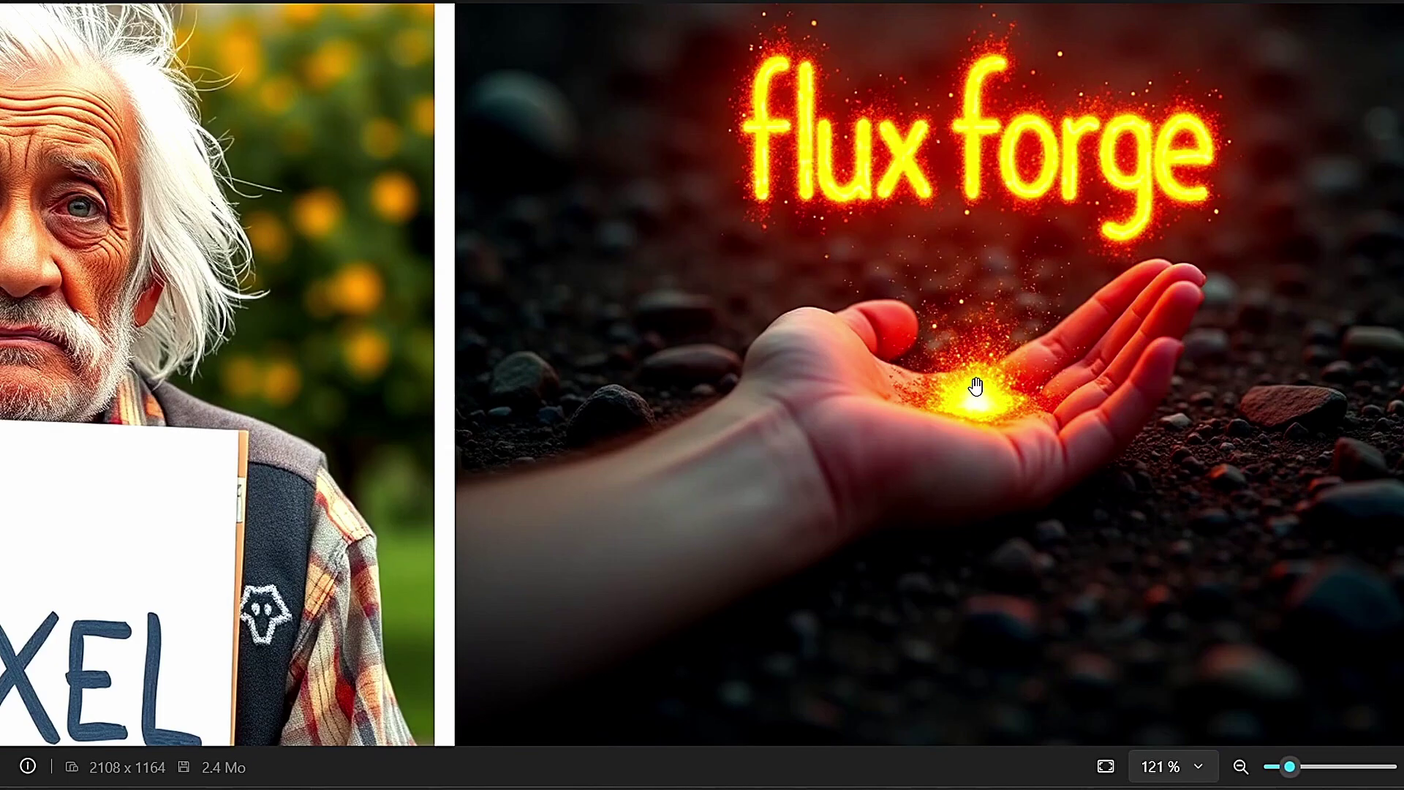
- Open ComfyUI_00468, the red-haired woman with a coffee cup, from the Images folder
drag(921, 289, 819, 388)
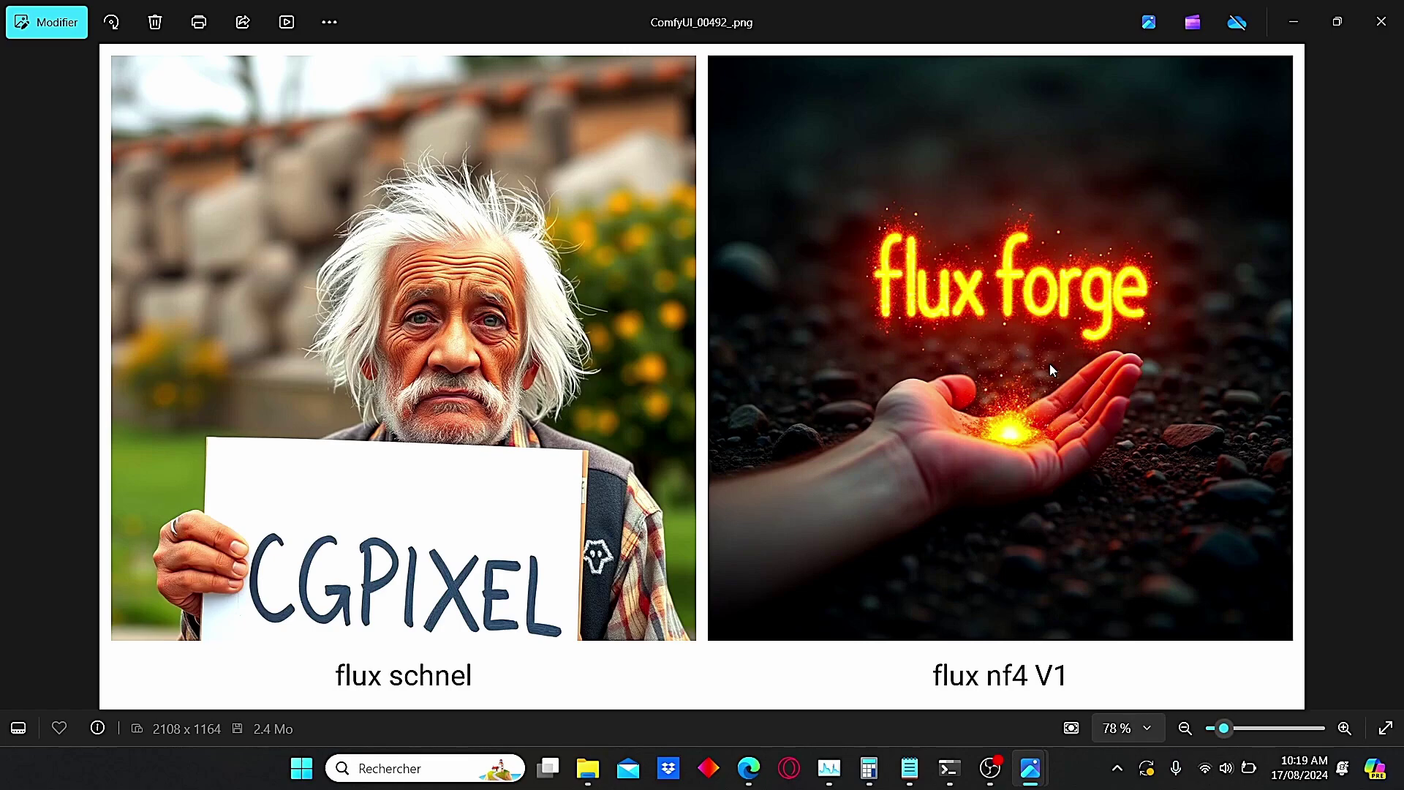
click(1290, 10)
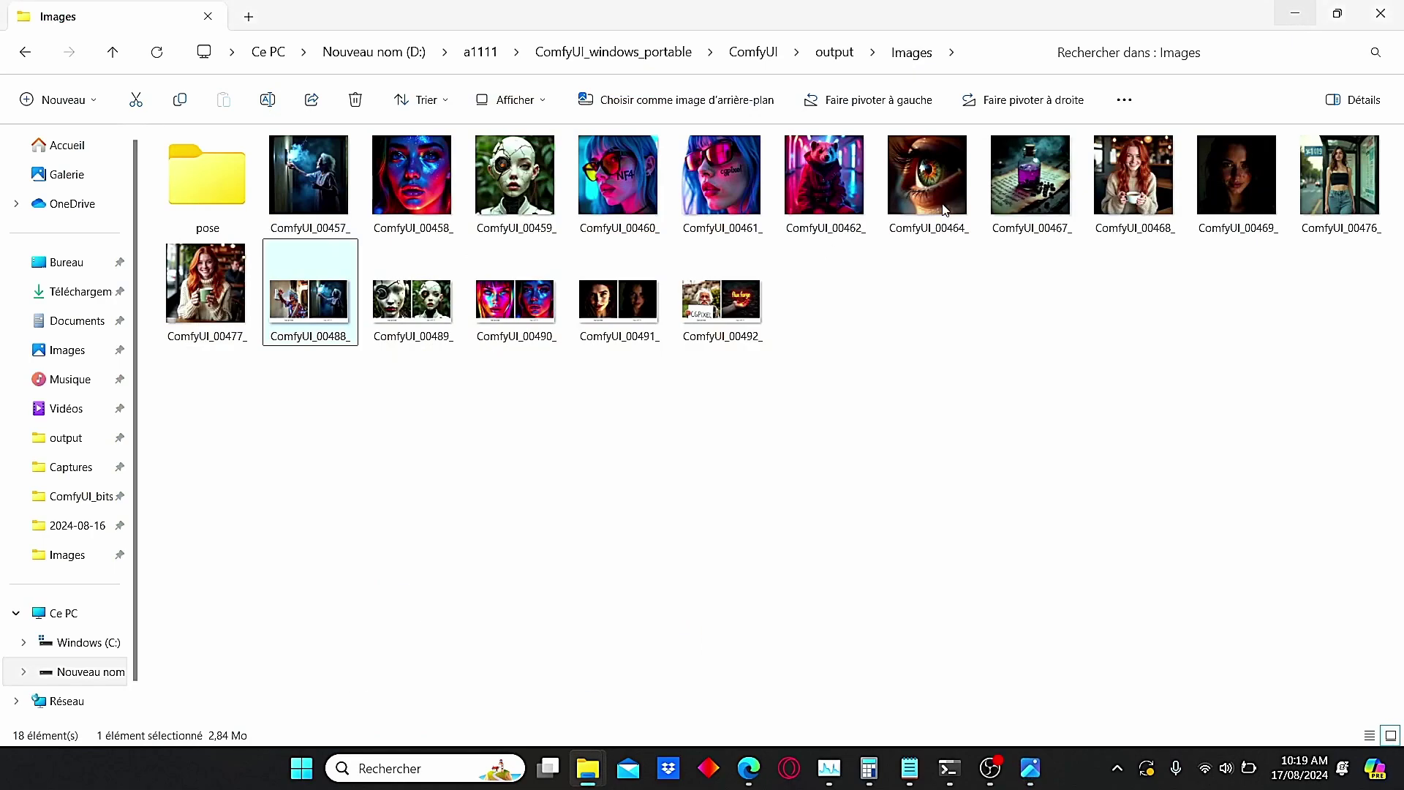
double_click(1136, 188)
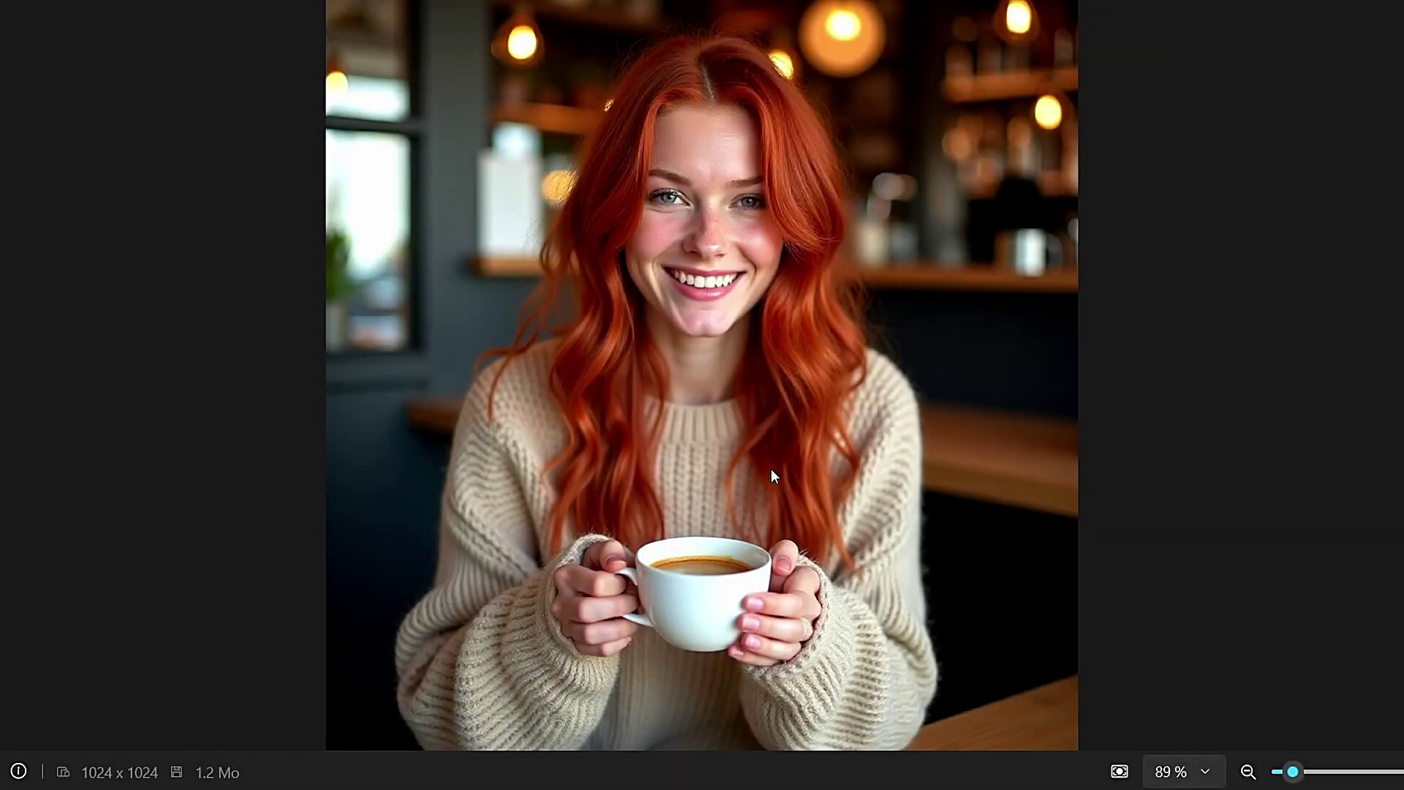
- Zoom into the coffee portrait's cup, hands and face, then zoom back out
scroll(636, 549, up, 3)
drag(714, 477, 727, 302)
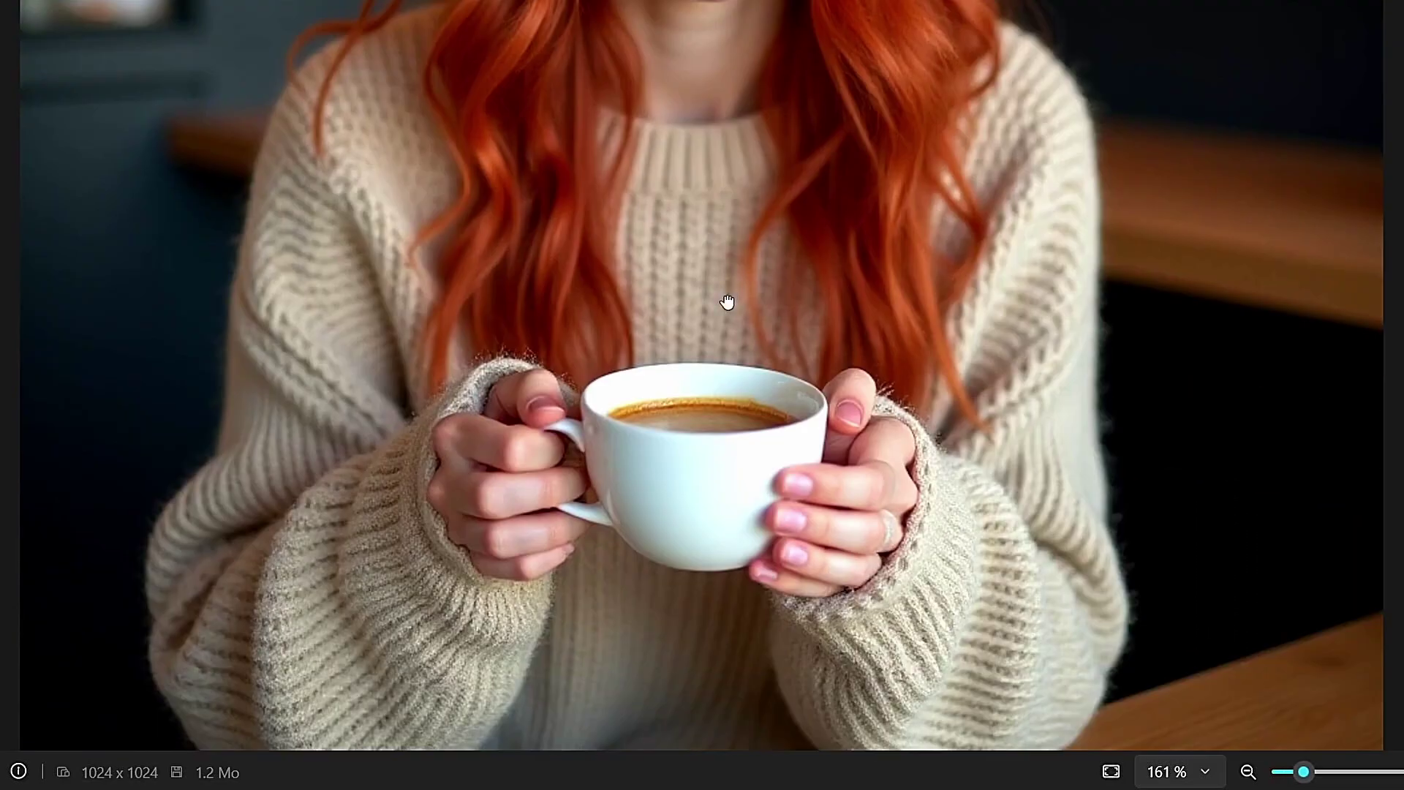
scroll(563, 420, up, 3)
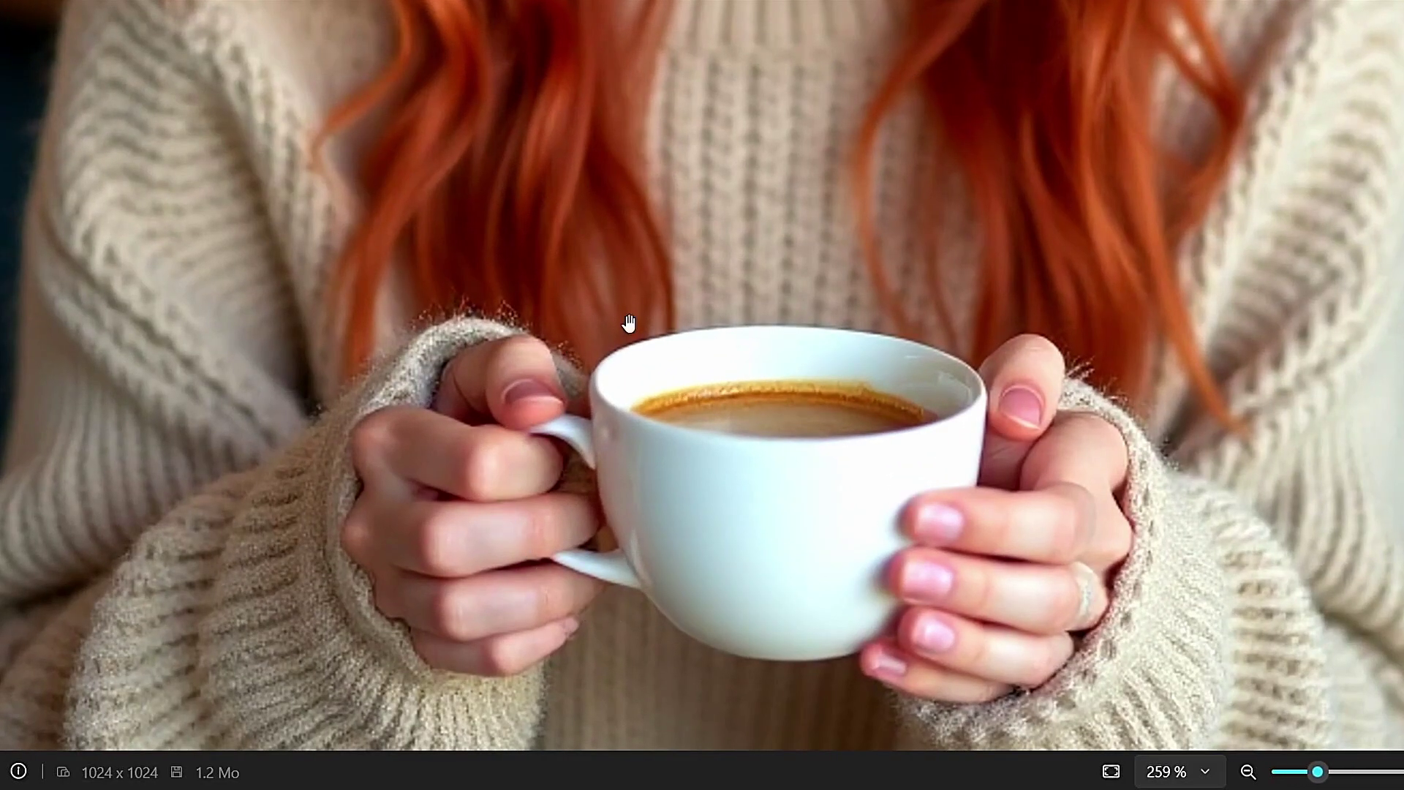
scroll(929, 476, down, 5)
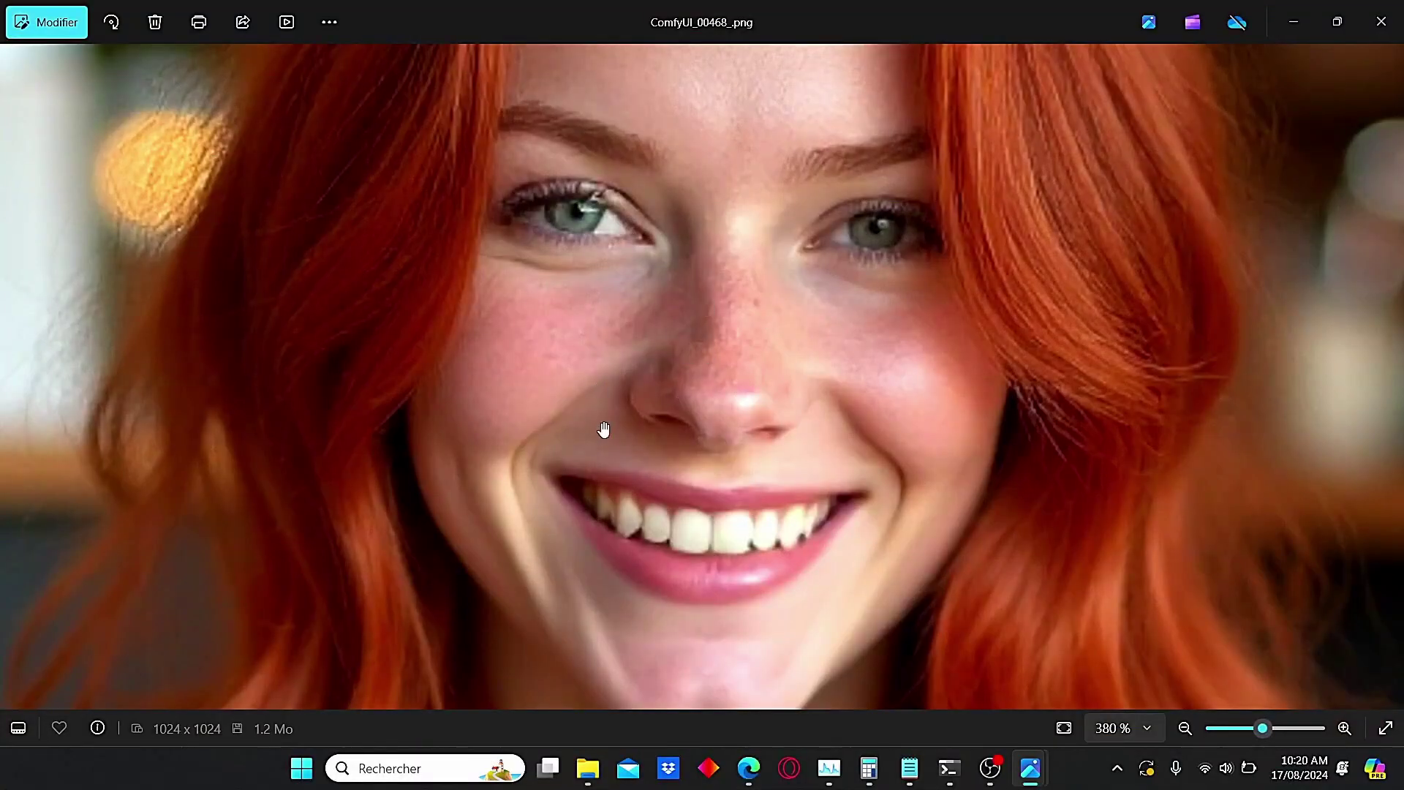
scroll(706, 391, down, 8)
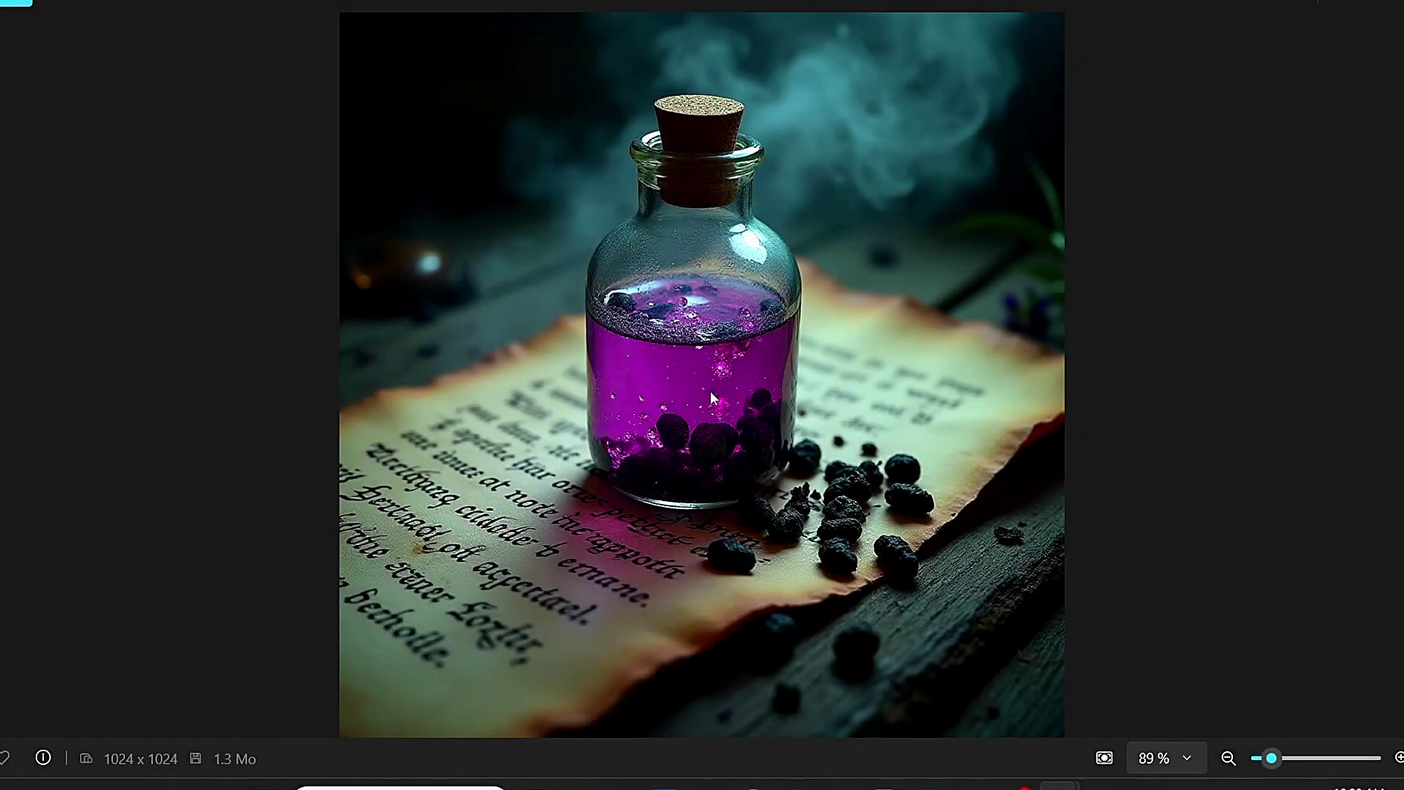
scroll(709, 390, up, 5)
scroll(969, 249, down, 2)
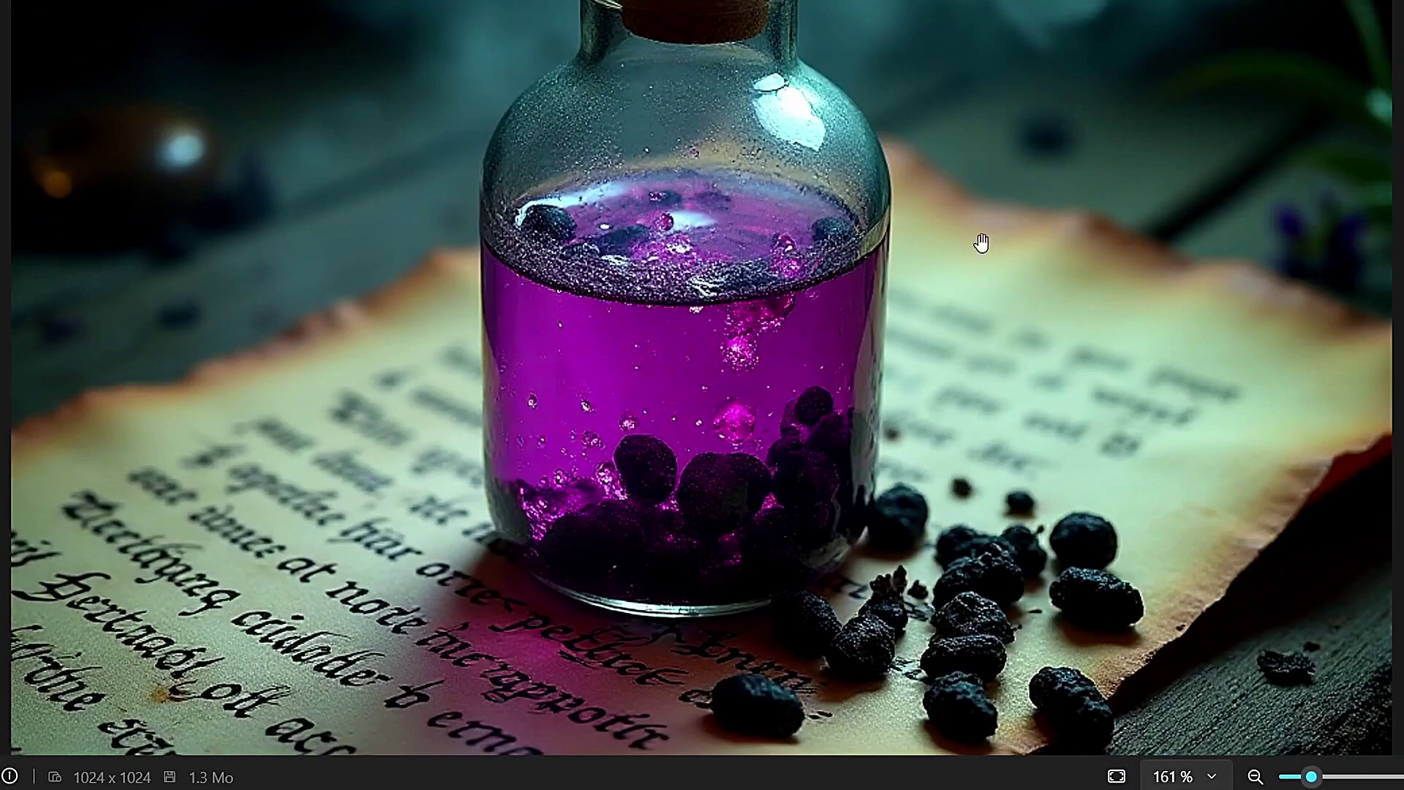
scroll(716, 512, down, 3)
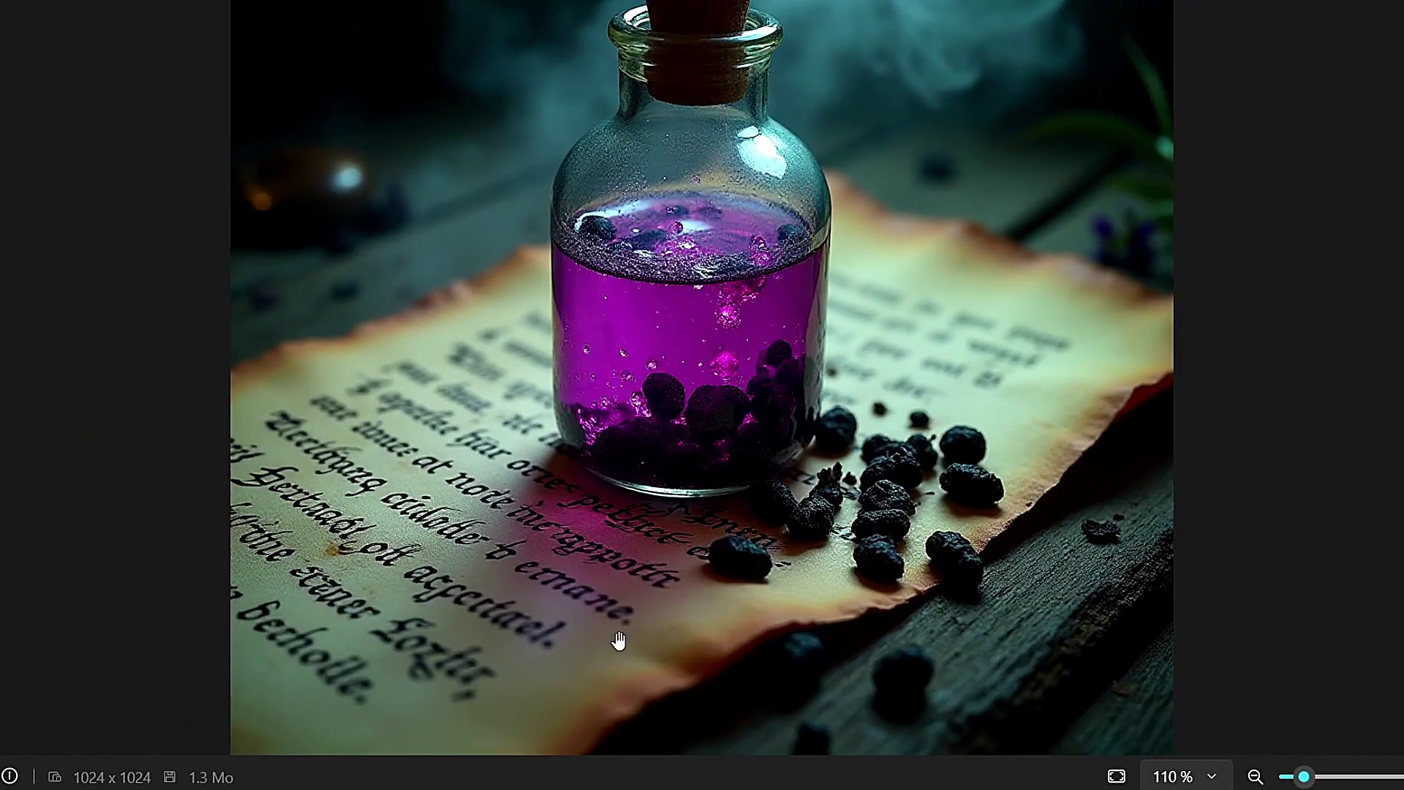
scroll(997, 157, down, 2)
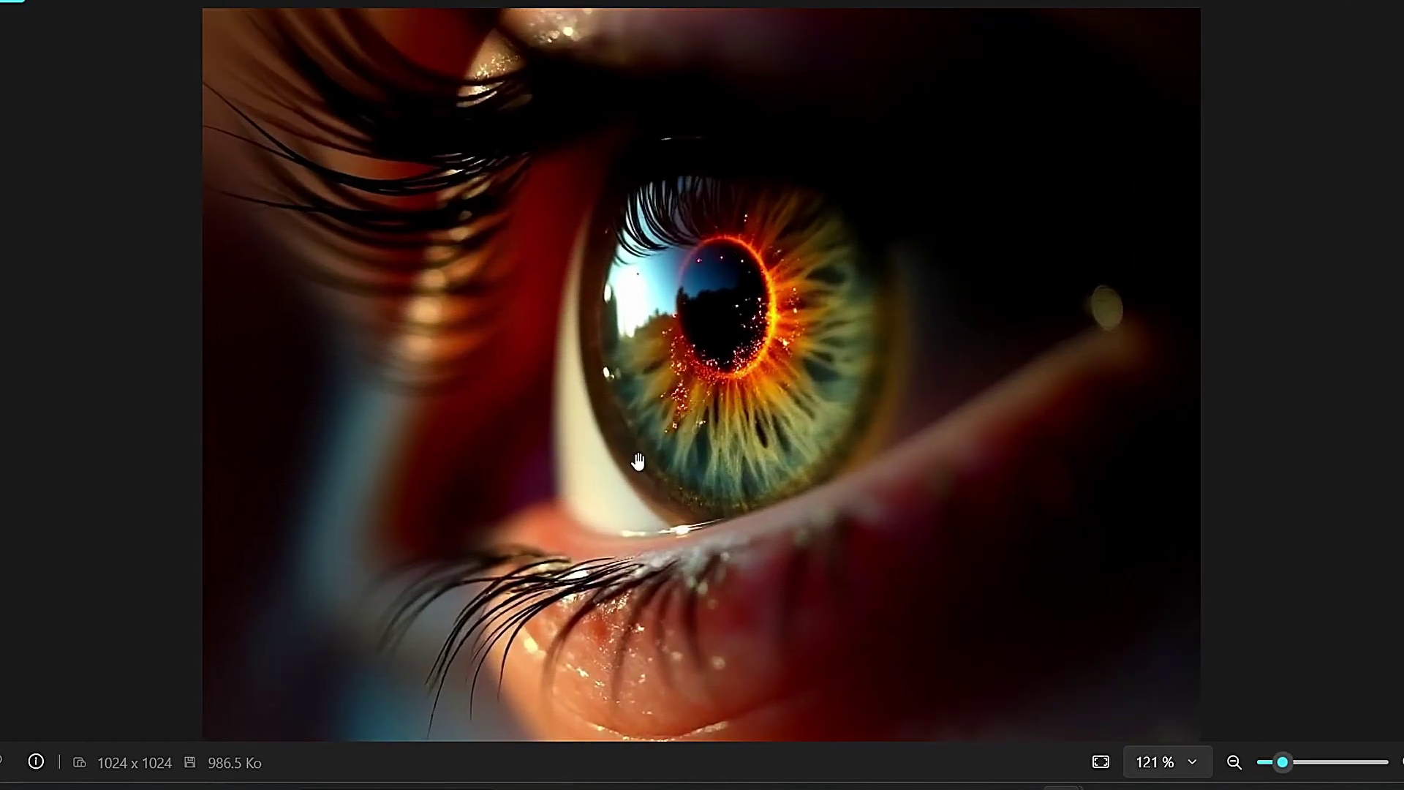
- Zoom into the face of the ferret in the red jacket, then zoom back out
scroll(747, 618, down, 3)
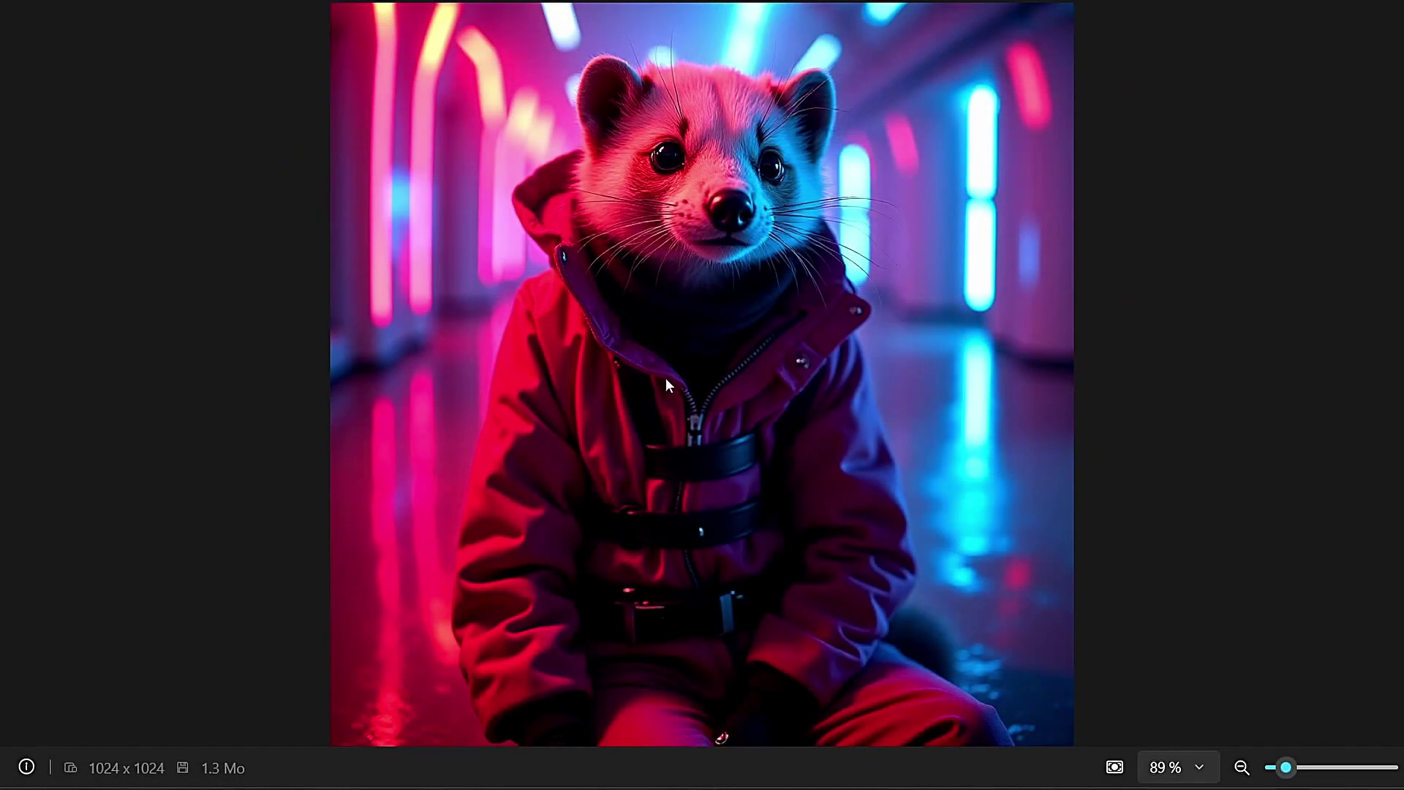
scroll(817, 348, up, 1)
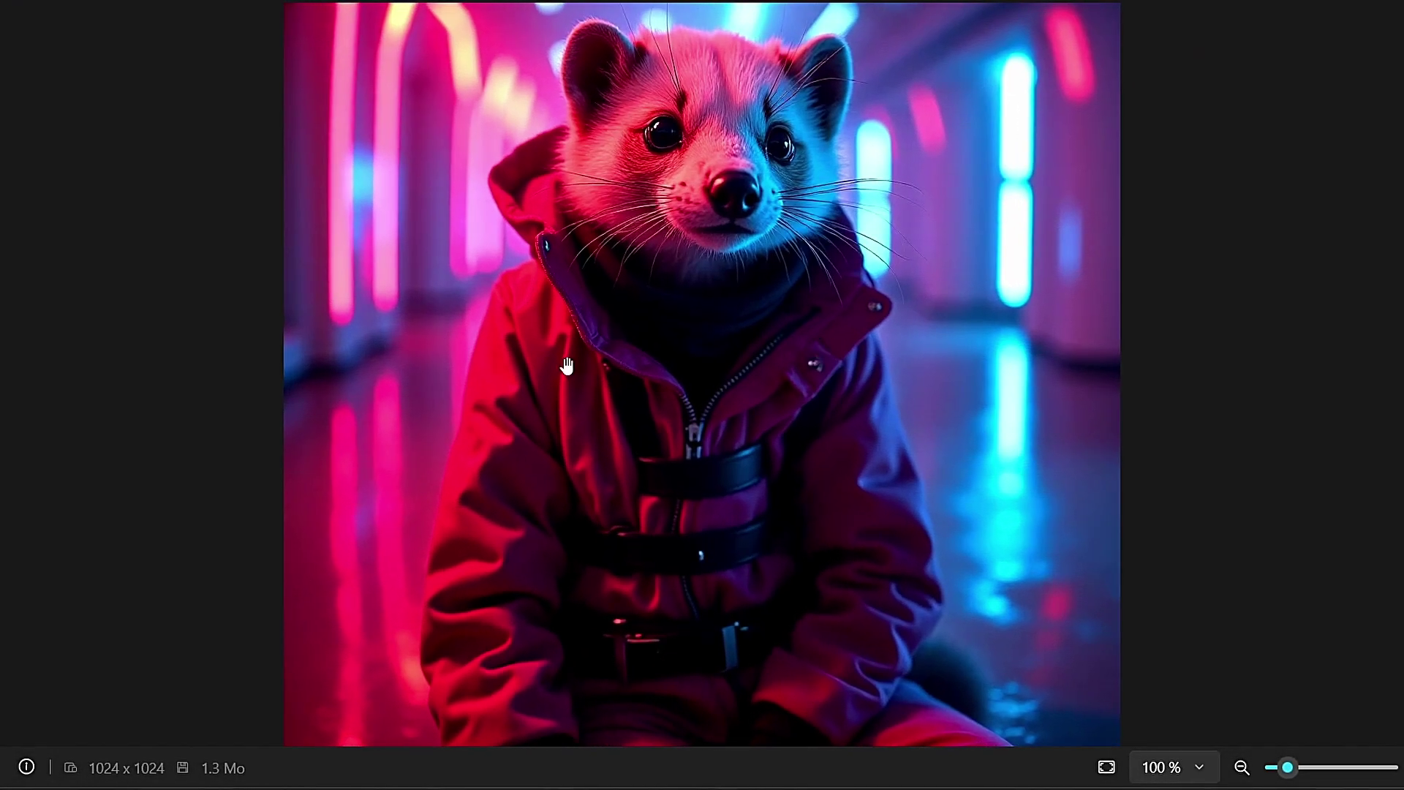
scroll(568, 366, up, 2)
scroll(590, 425, down, 3)
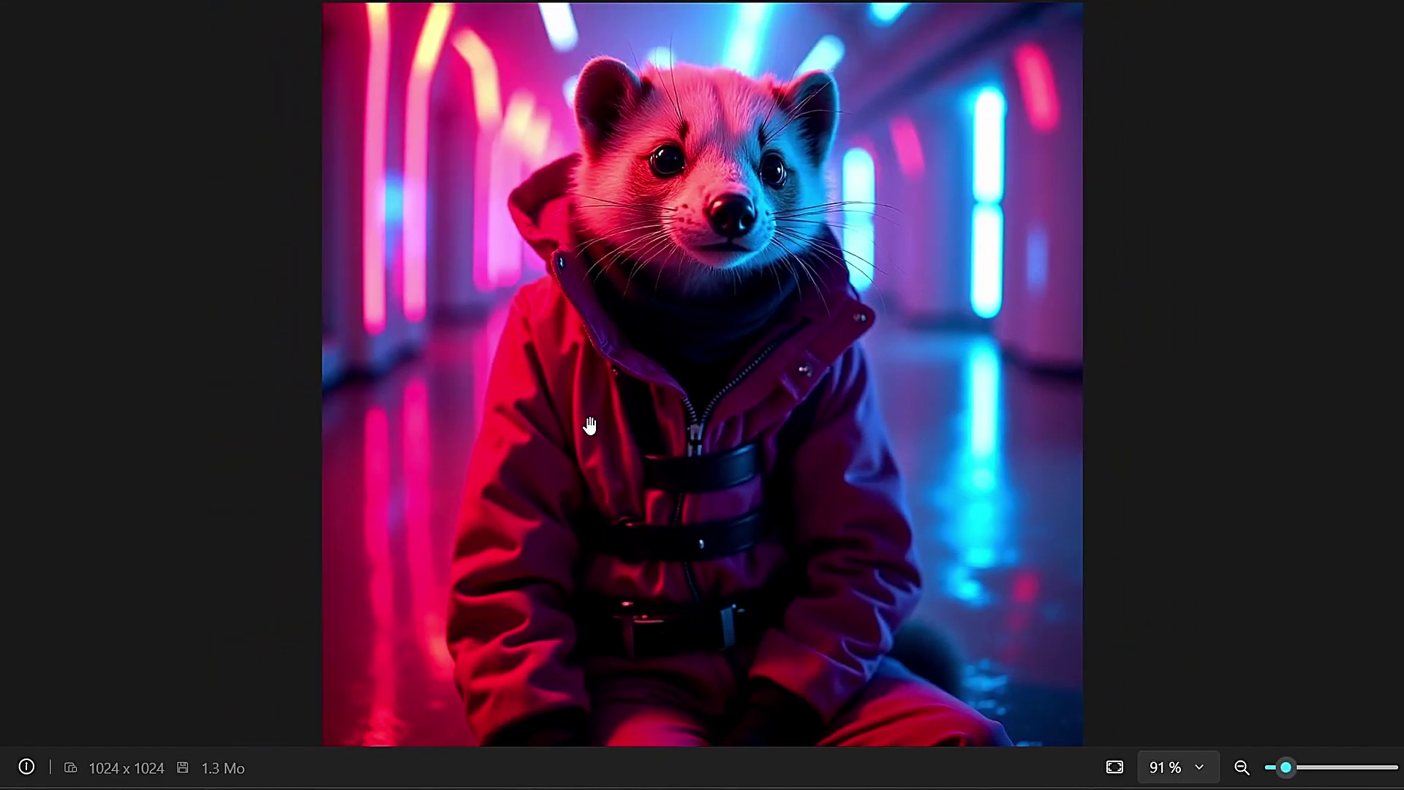
scroll(677, 402, up, 3)
scroll(703, 190, up, 2)
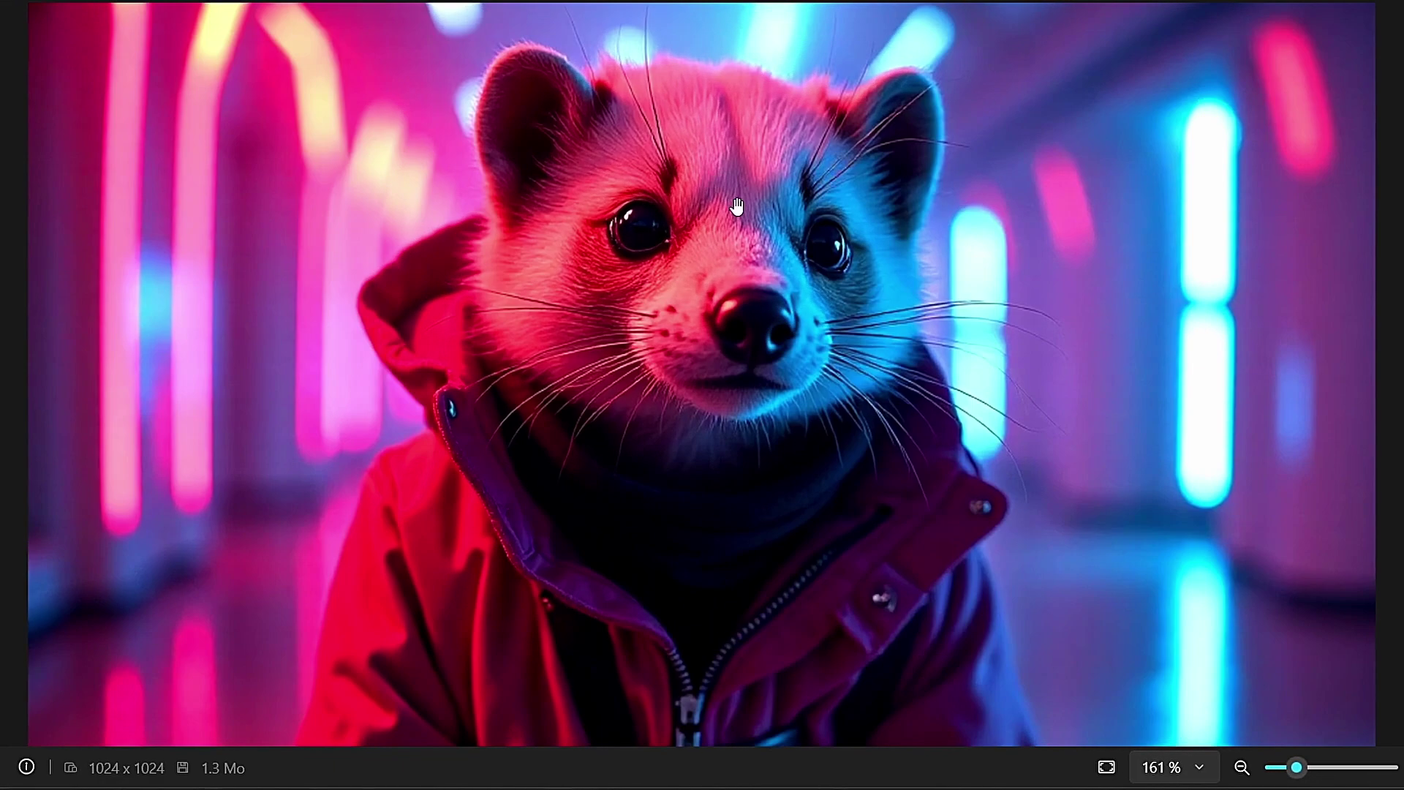
scroll(708, 227, up, 3)
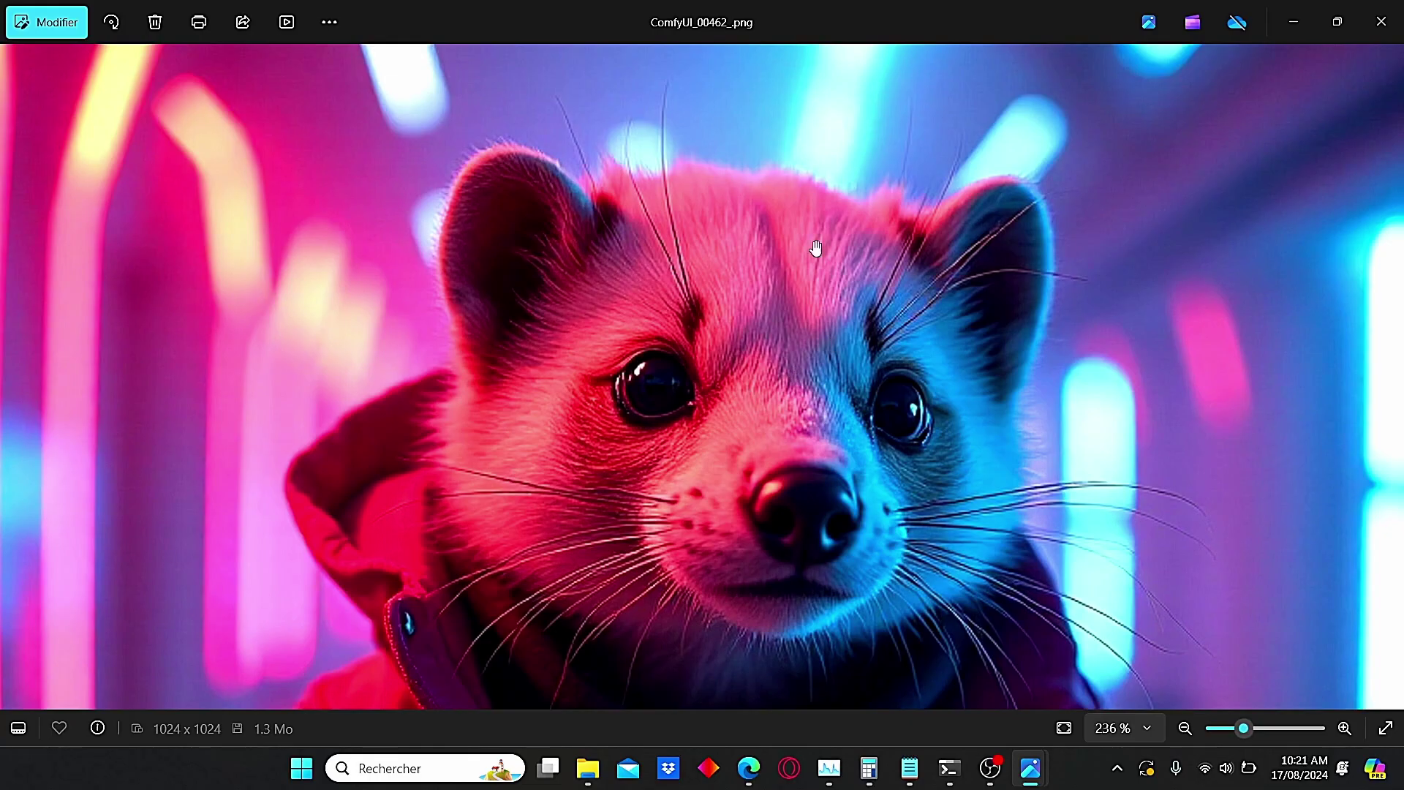
scroll(629, 281, up, 4)
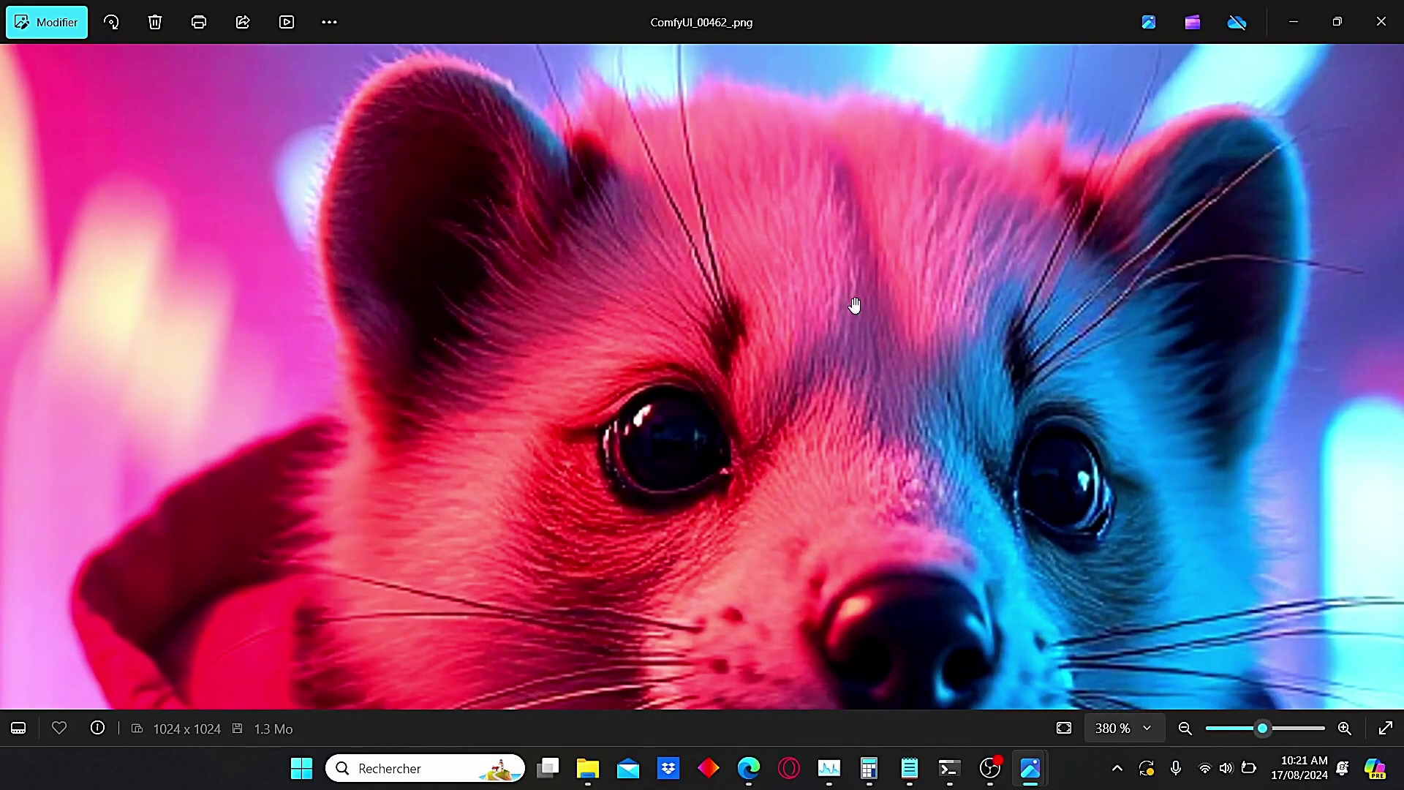
scroll(884, 311, down, 5)
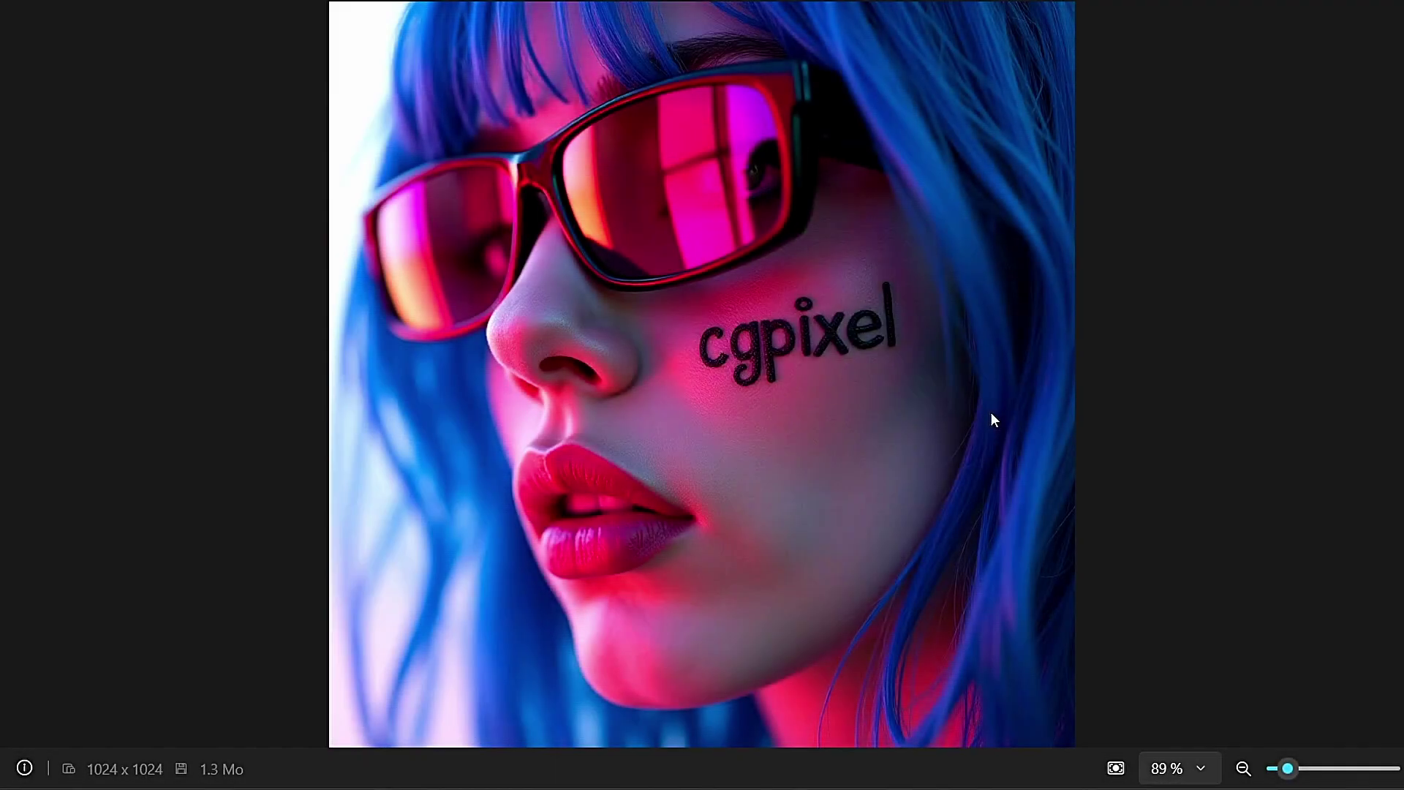
- Zoom in on the cgpixel lettering on the blue-haired woman's cheek, then zoom out
scroll(733, 438, up, 2)
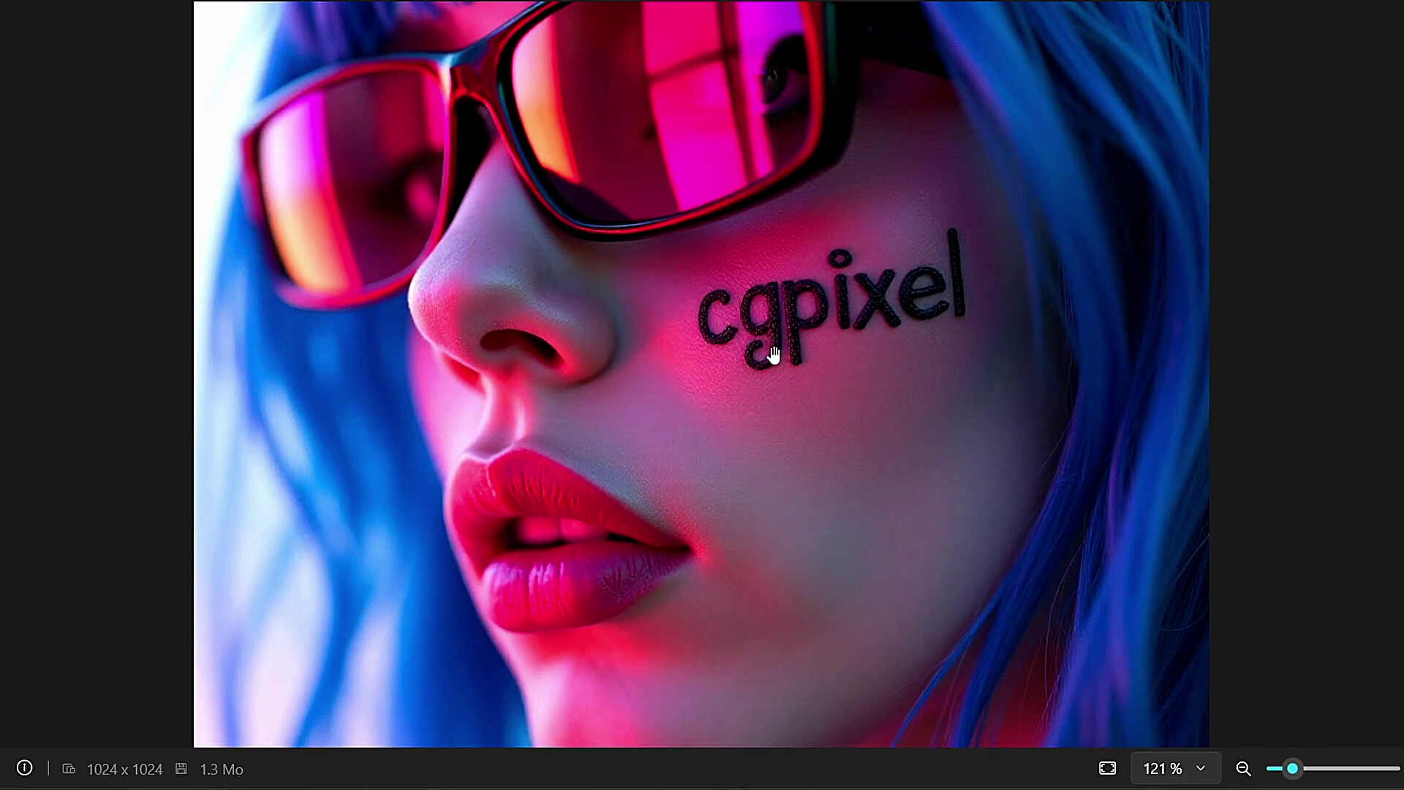
scroll(781, 384, up, 2)
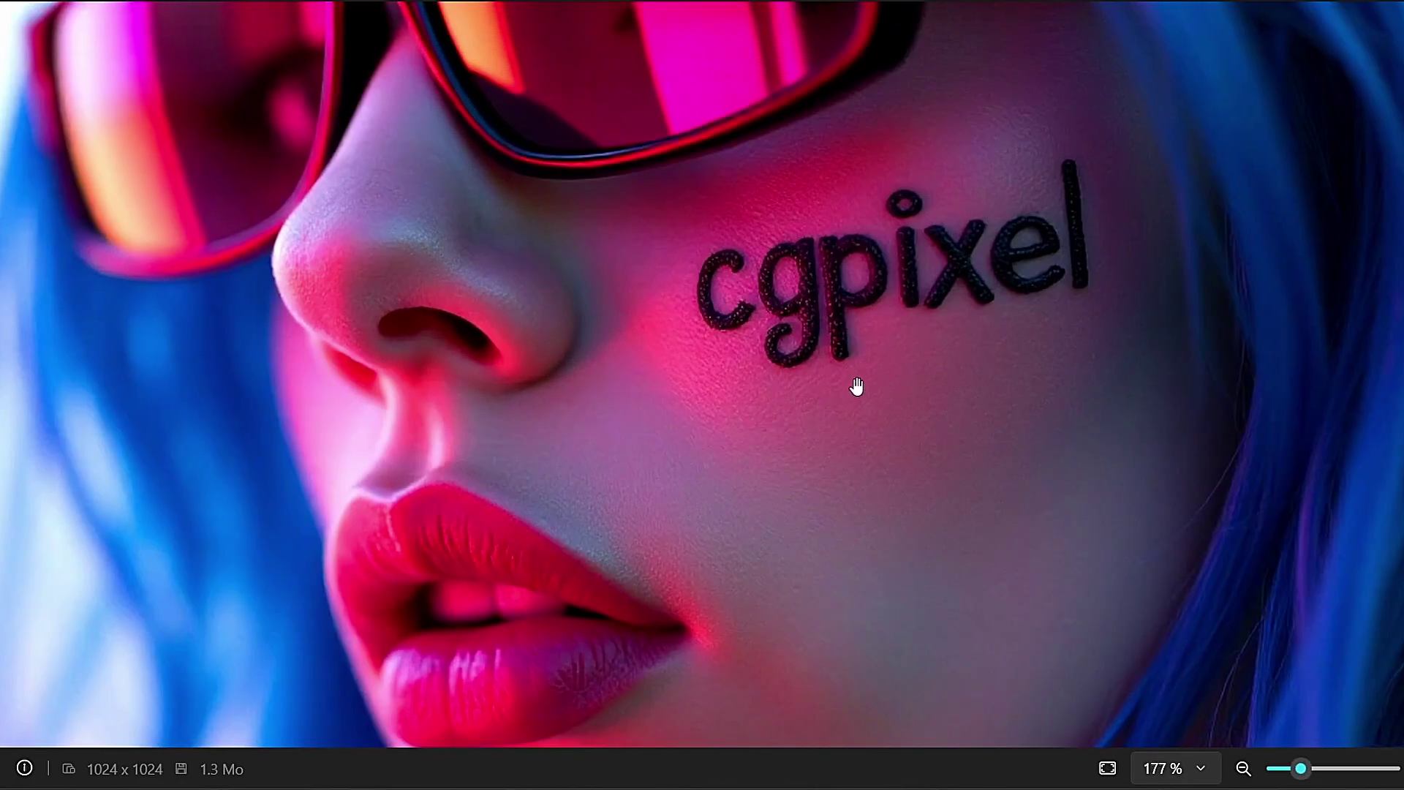
drag(856, 389, 683, 590)
scroll(655, 512, down, 2)
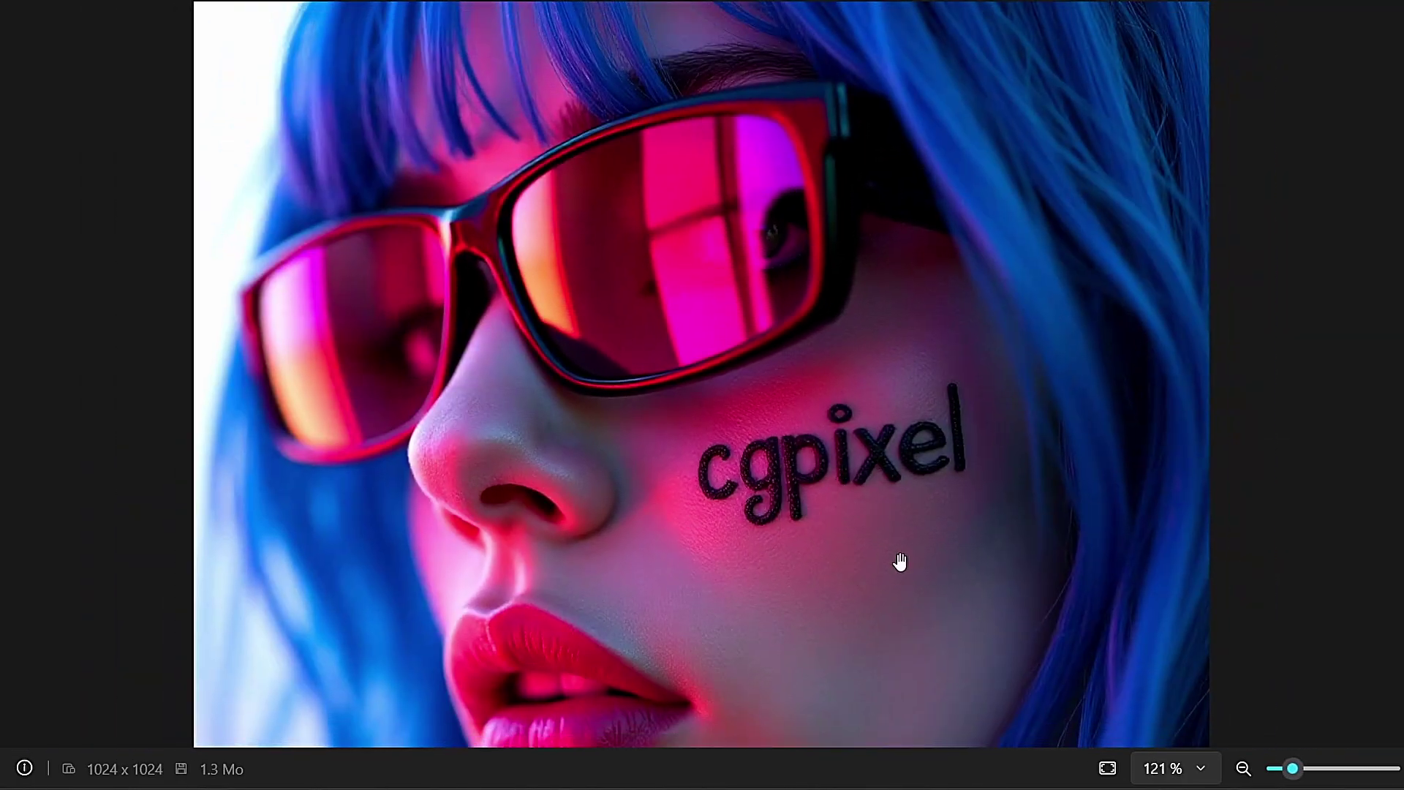
scroll(960, 529, down, 1)
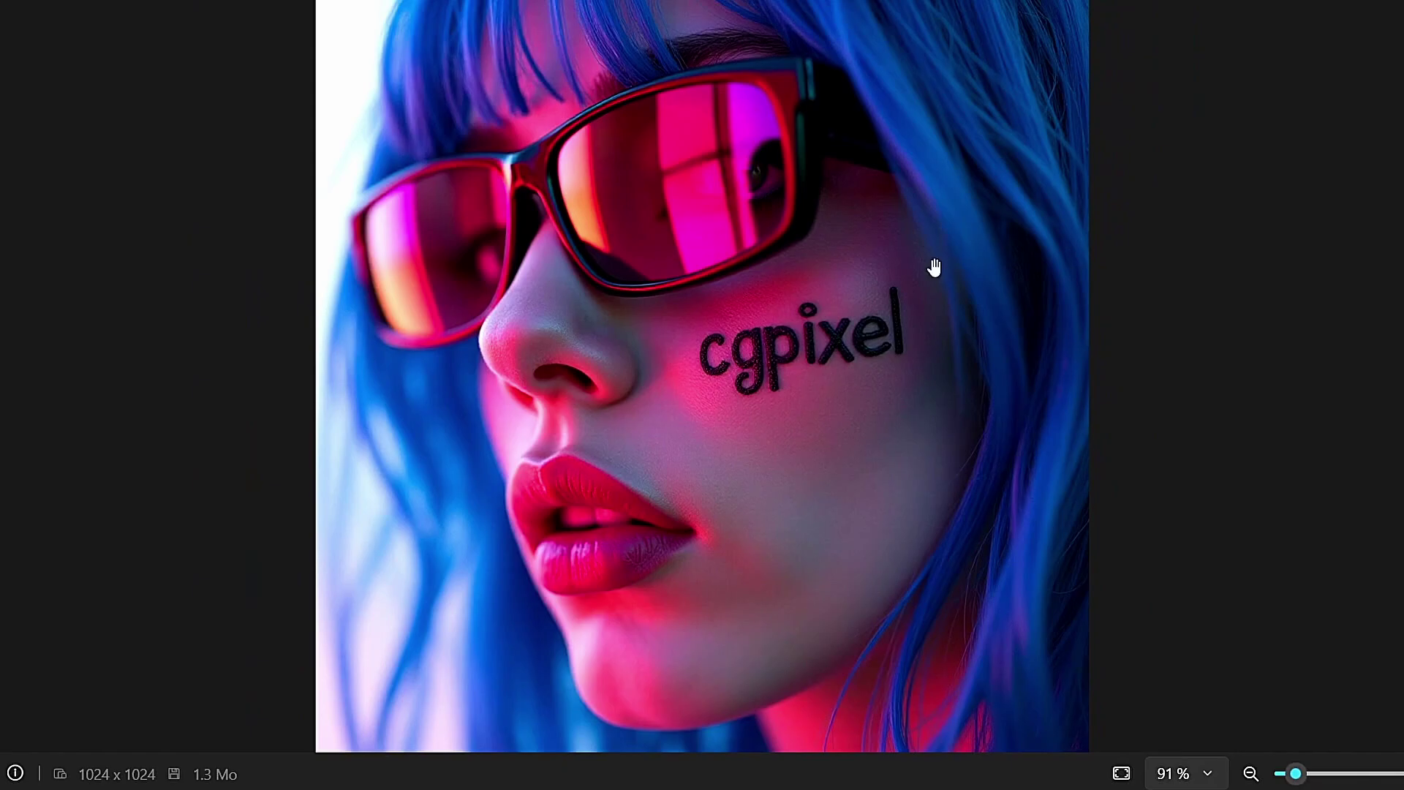